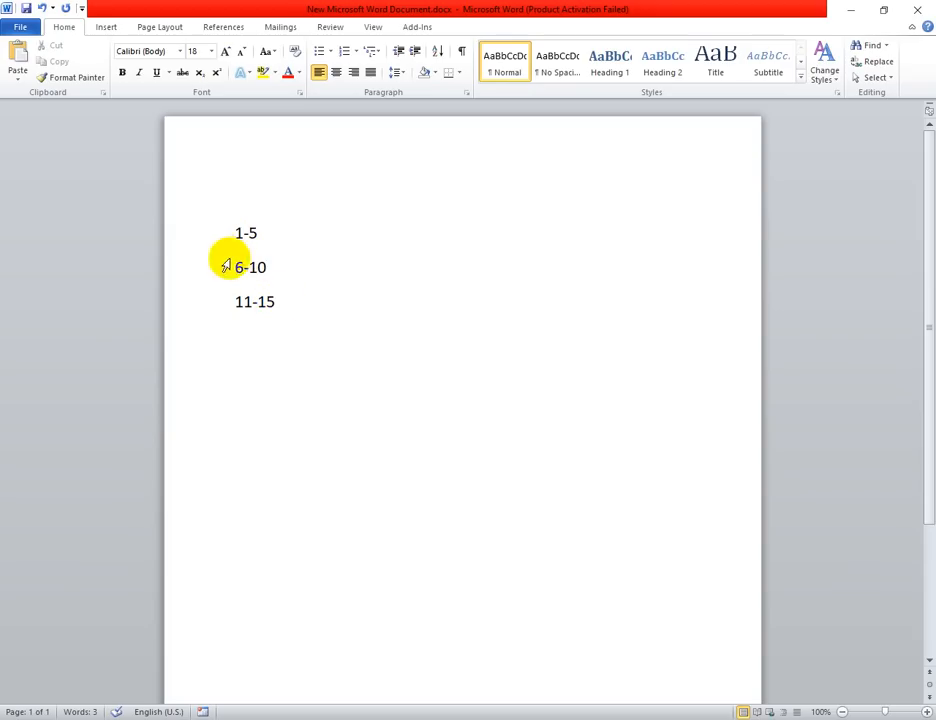
Step: Close the Word document with the number ranges without saving its changes
left_click(236, 233)
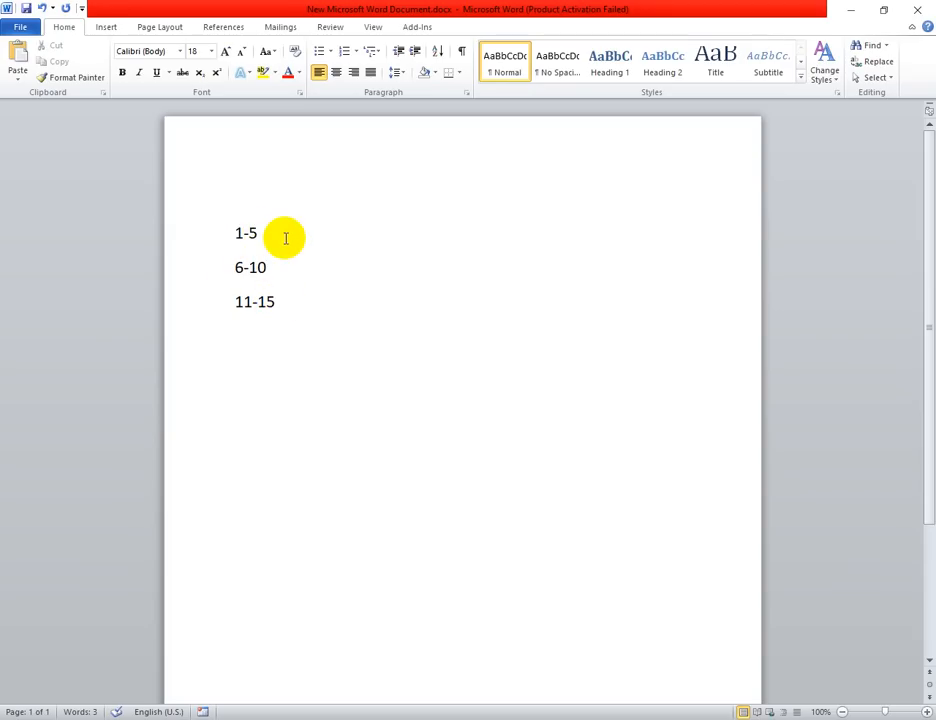
left_click(275, 268)
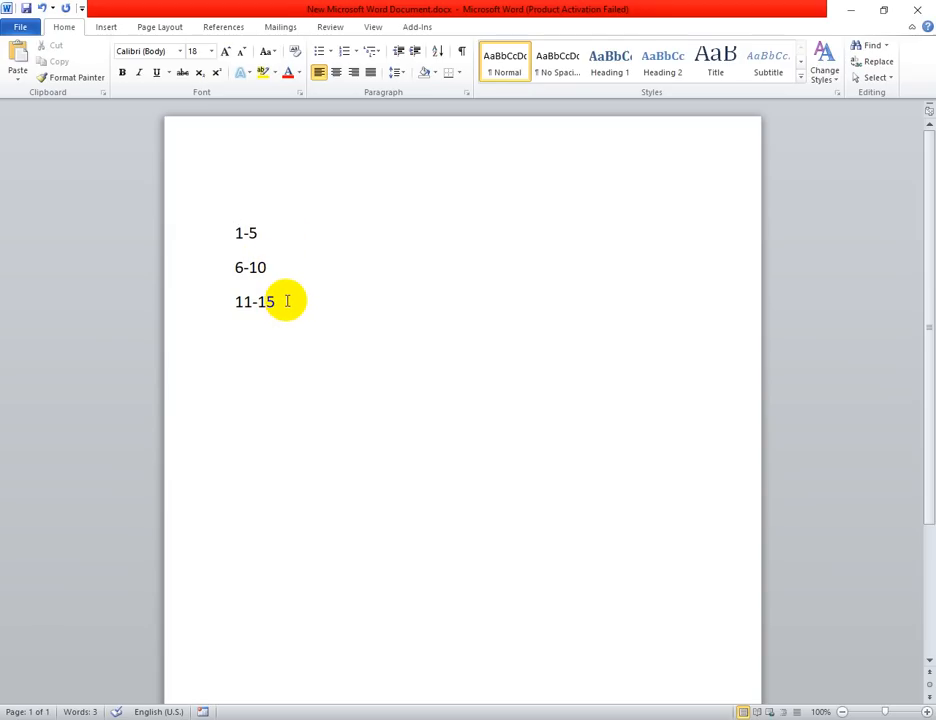
left_click(287, 301)
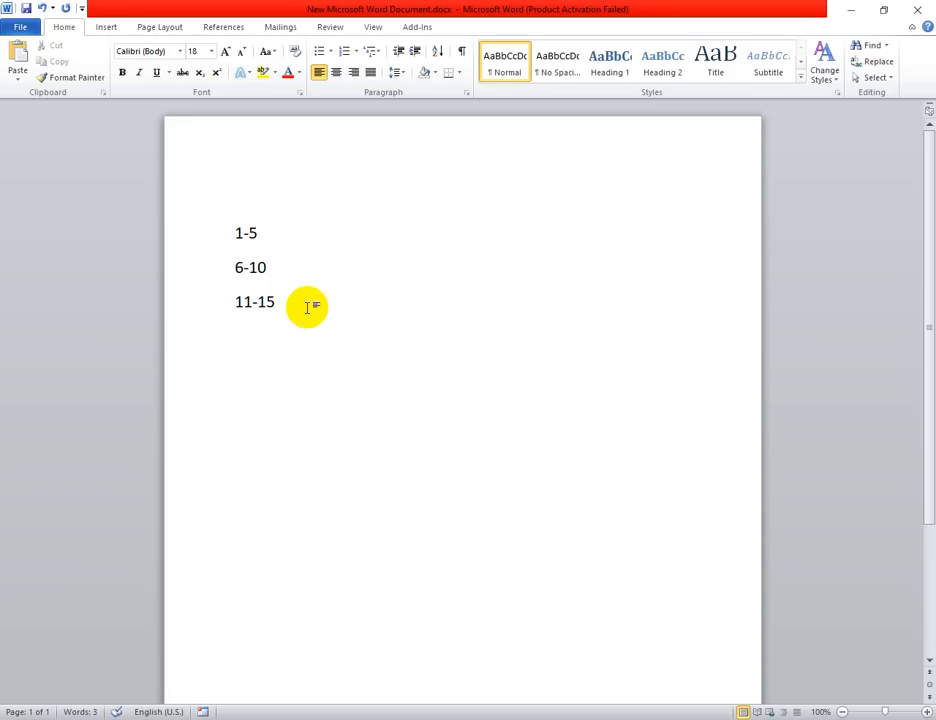
key("alt+F4")
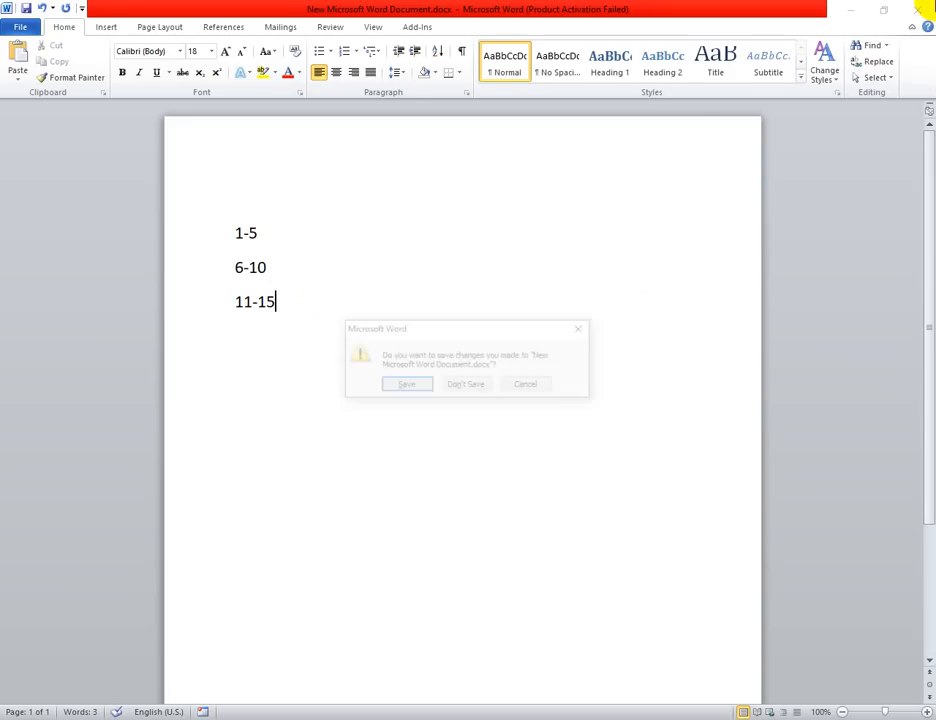
left_click(468, 387)
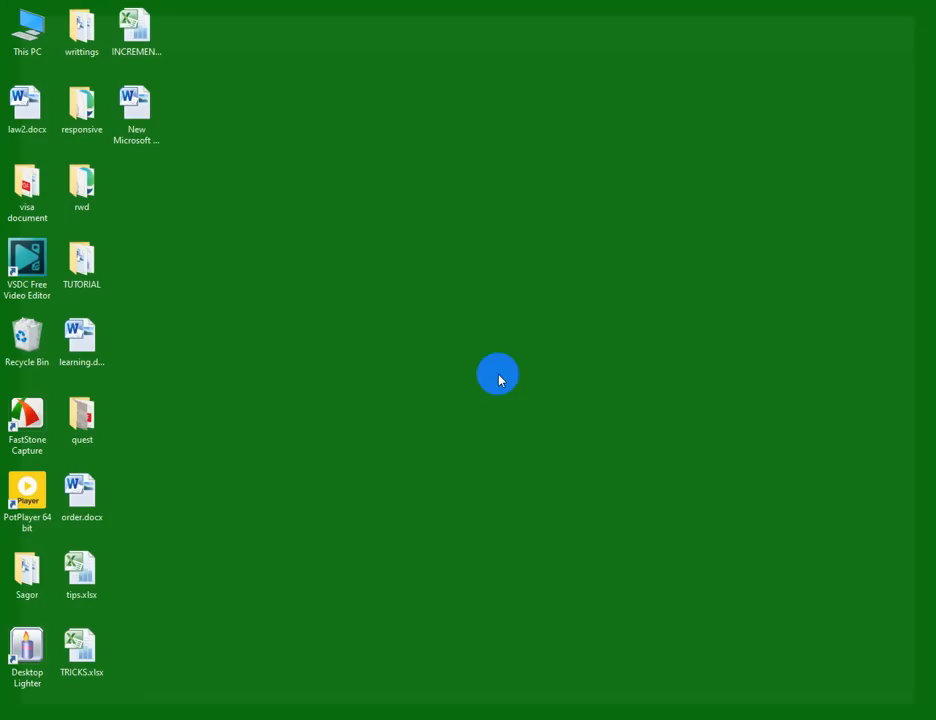
Step: Refresh the desktop and open the INCREMENT.xlsx workbook in Excel
right_click(380, 204)
left_click(410, 246)
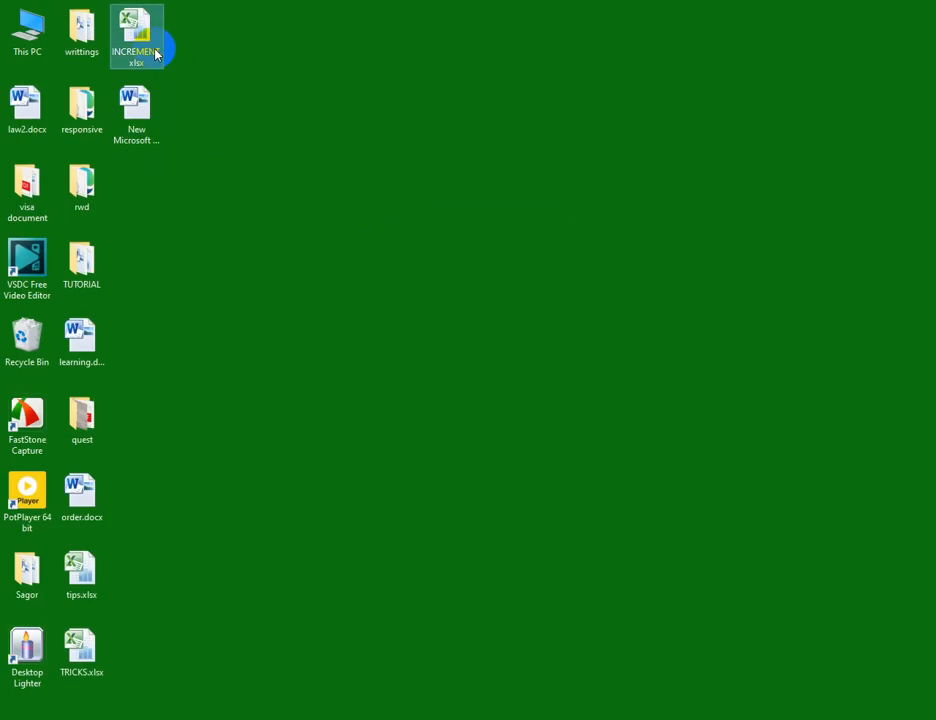
double_click(136, 38)
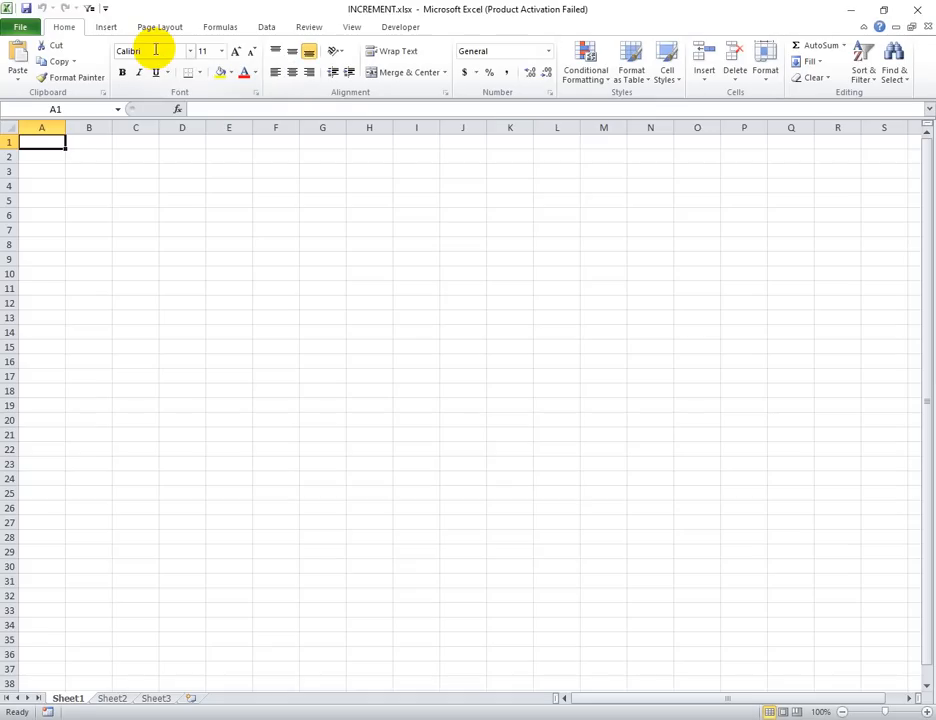
left_click(137, 200)
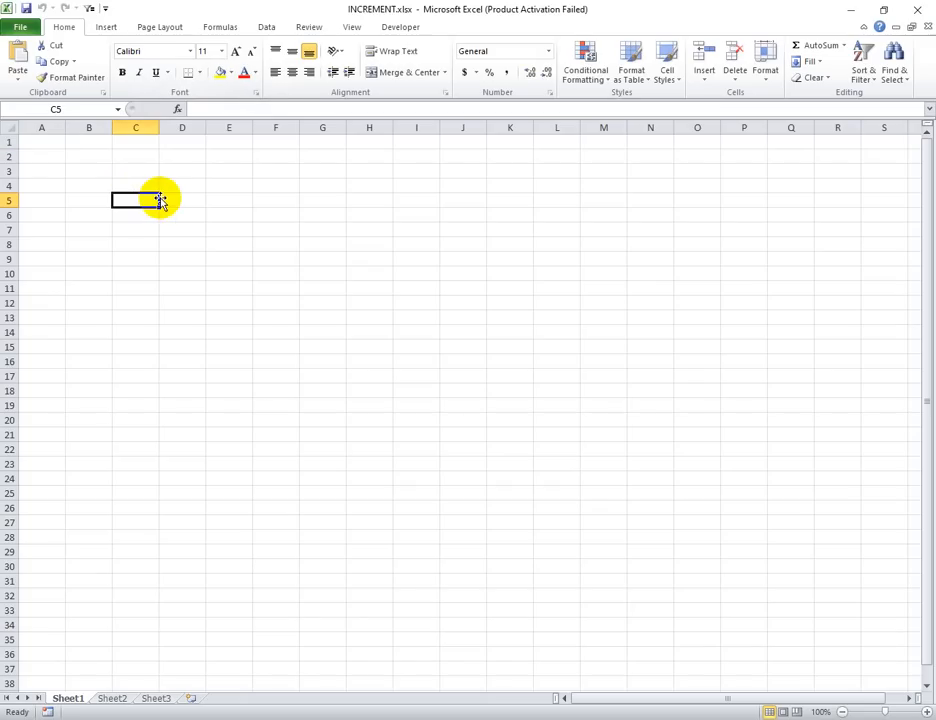
left_click(325, 189)
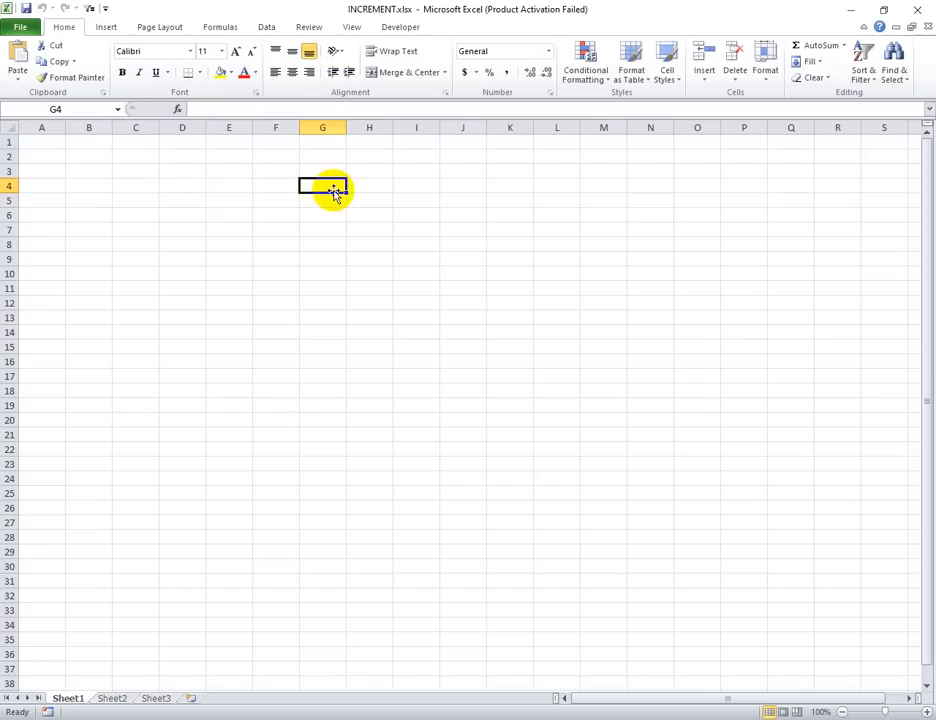
Step: Launch Desktop Lighter from the desktop and dismiss the Microsoft Office Activation Wizard
left_click(856, 9)
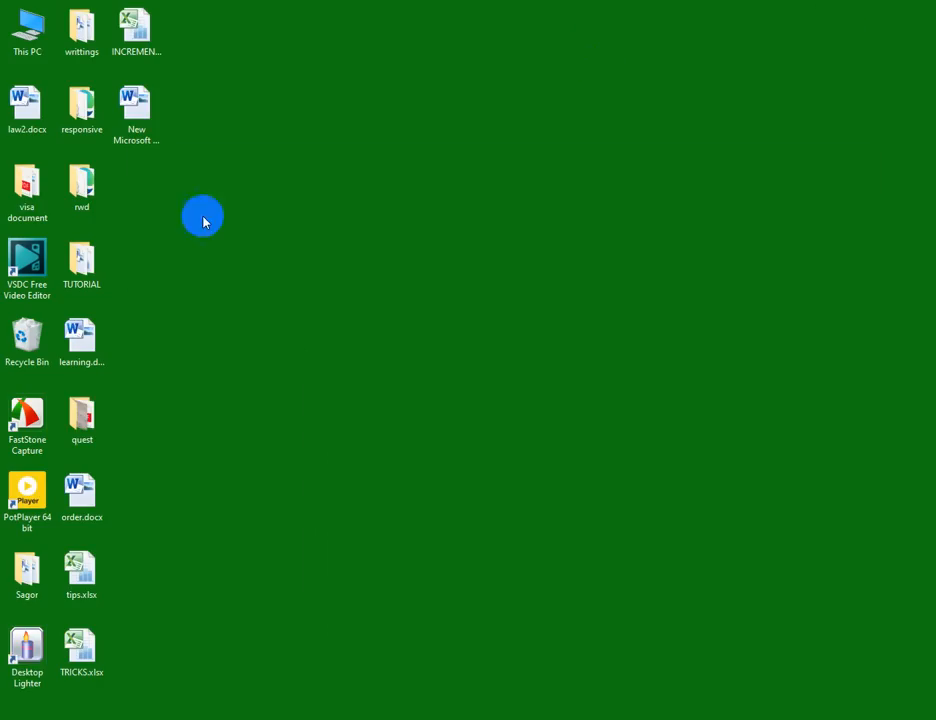
double_click(36, 670)
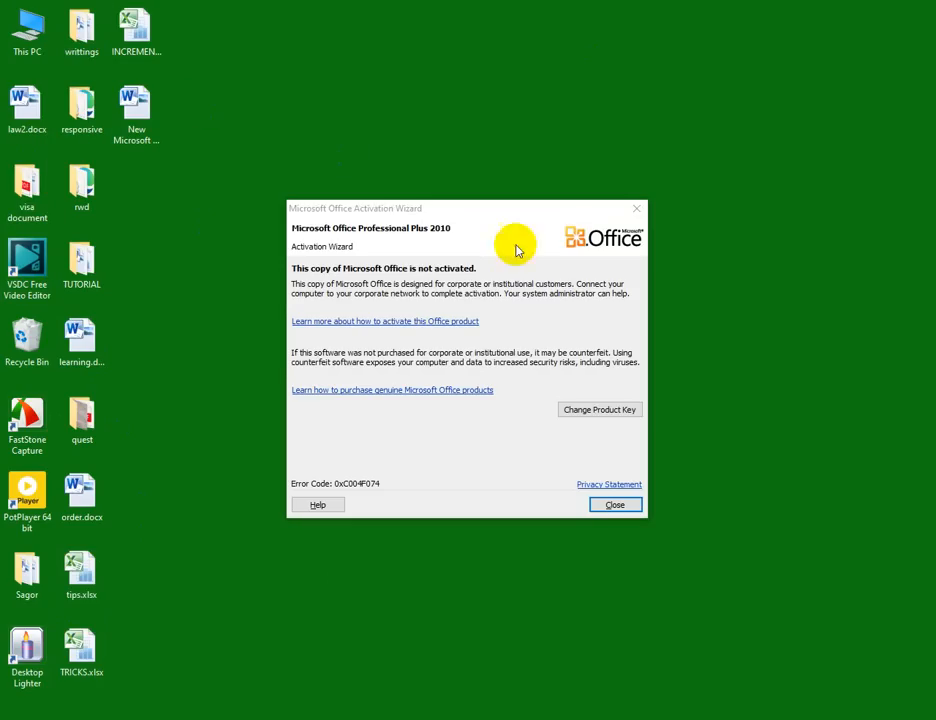
left_click(636, 208)
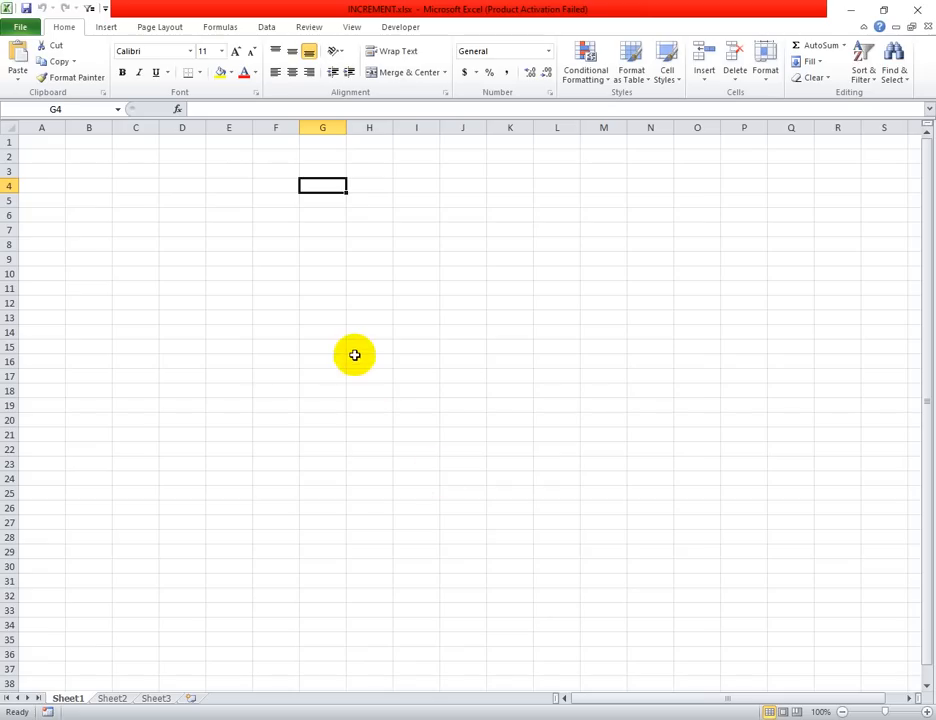
left_click(358, 359)
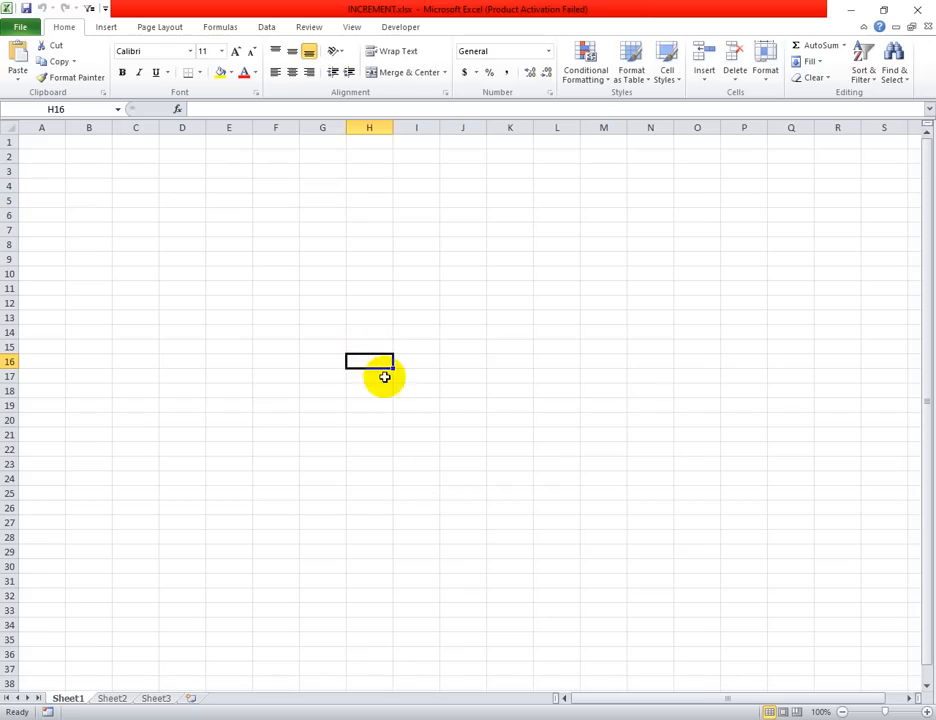
left_click(220, 213)
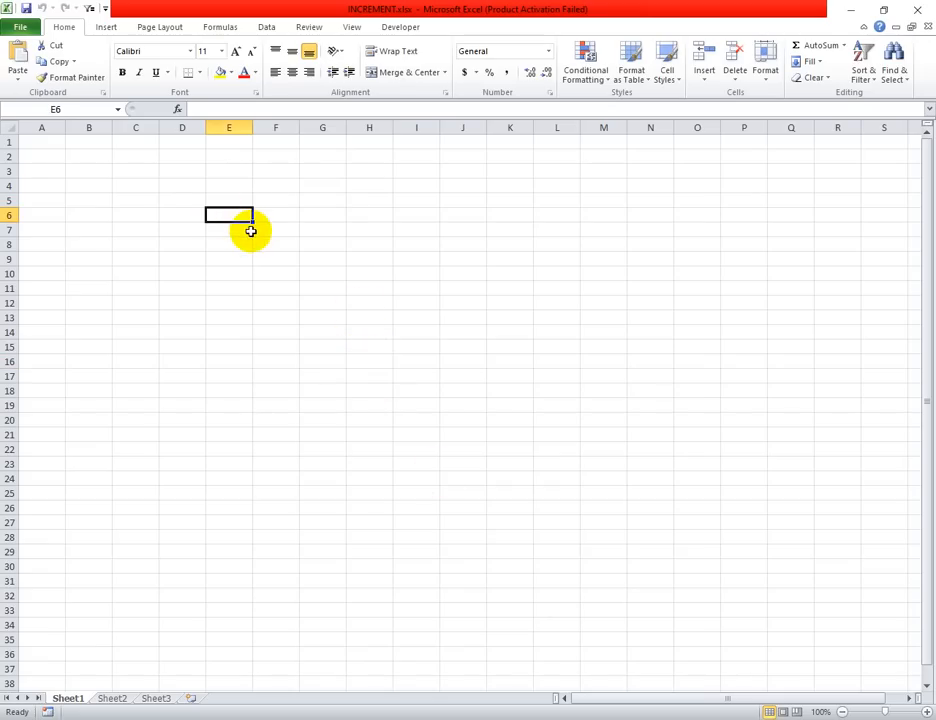
left_click(318, 157)
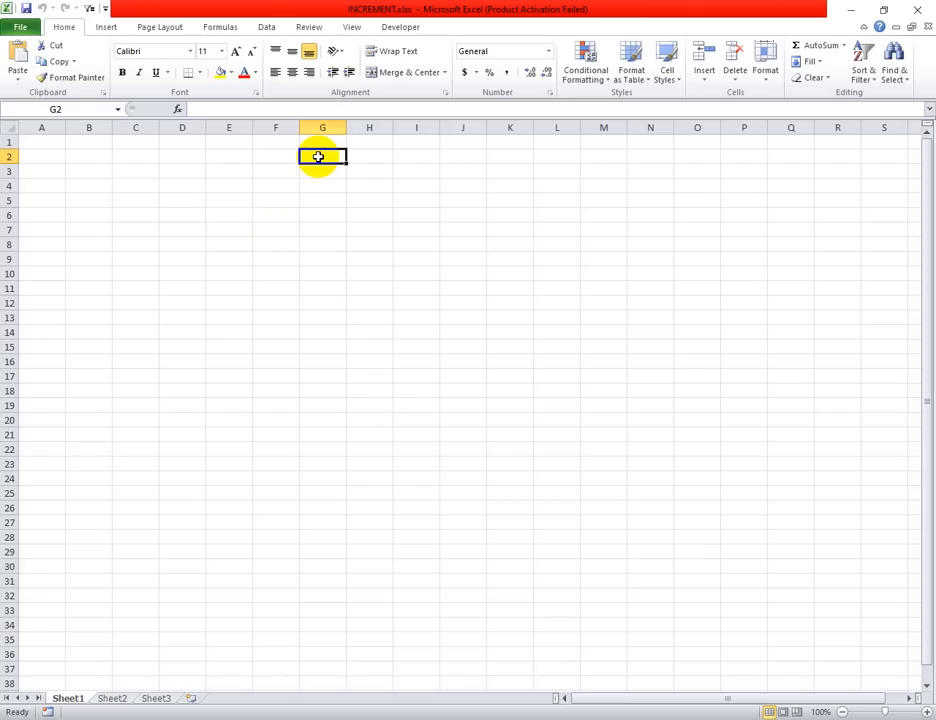
type("6")
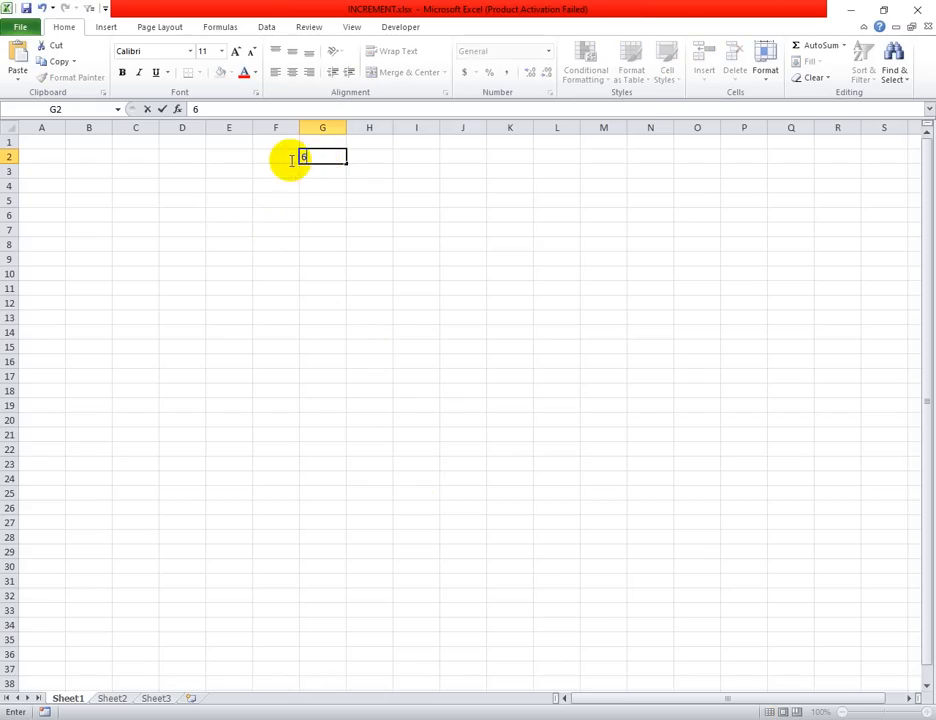
key("BackSpace")
Step: Widen column M, then enter the label INCREMENT in cell M2 and the value 5 in cell N2
left_click(610, 157)
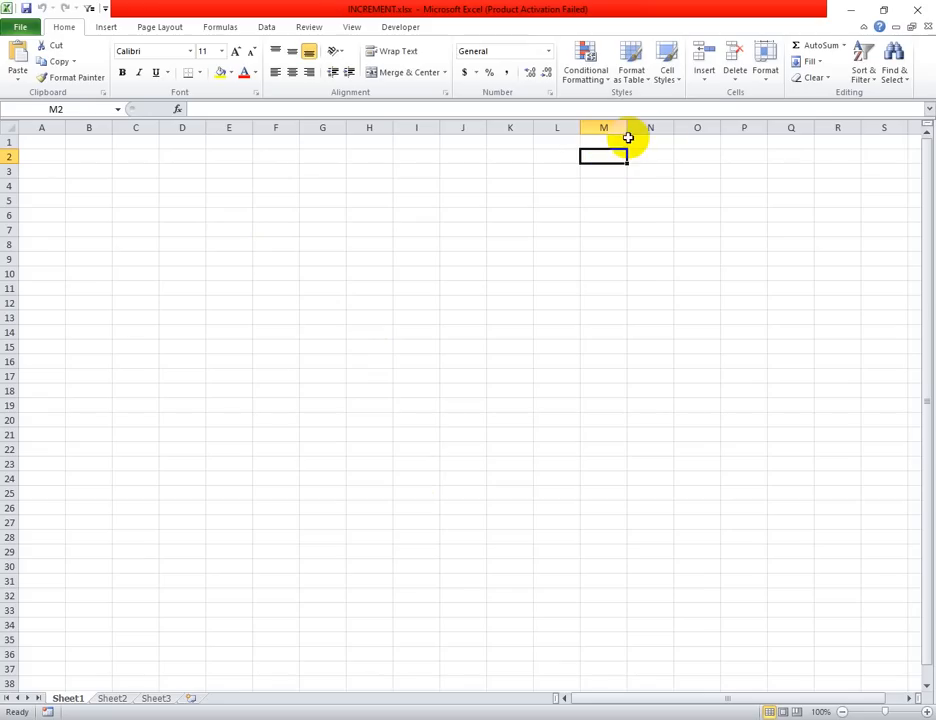
left_click_drag(627, 127, 702, 128)
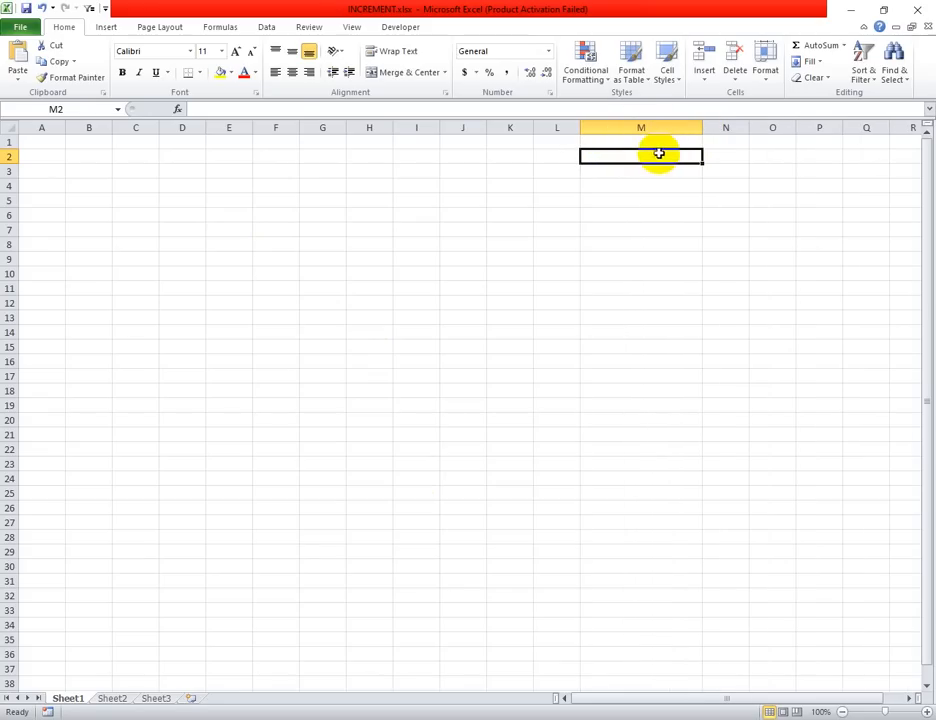
type("INC")
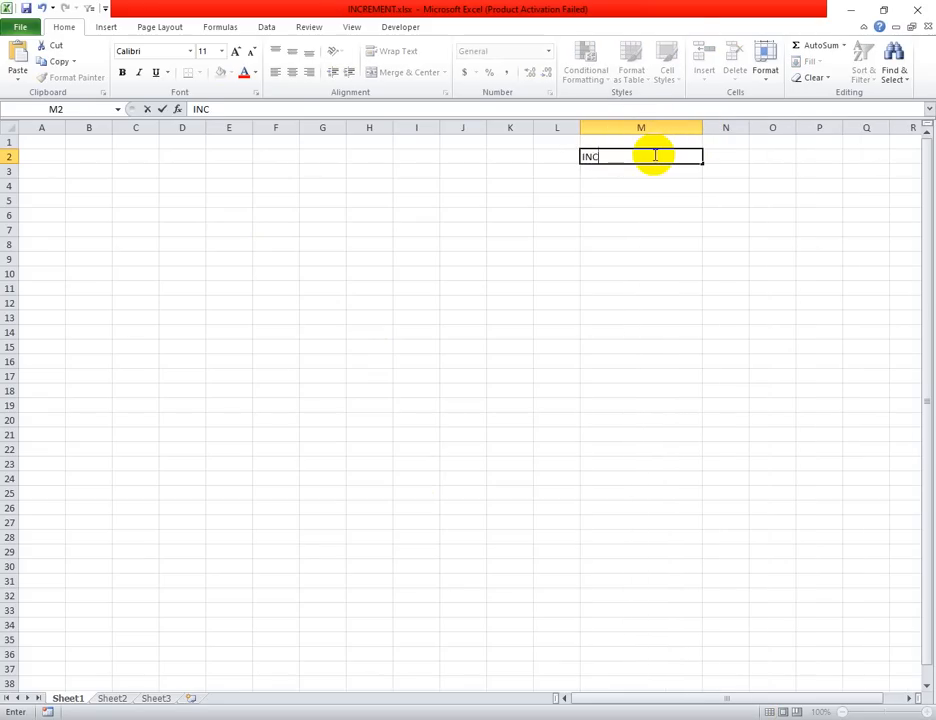
type("REMENT")
left_click(714, 158)
type("5")
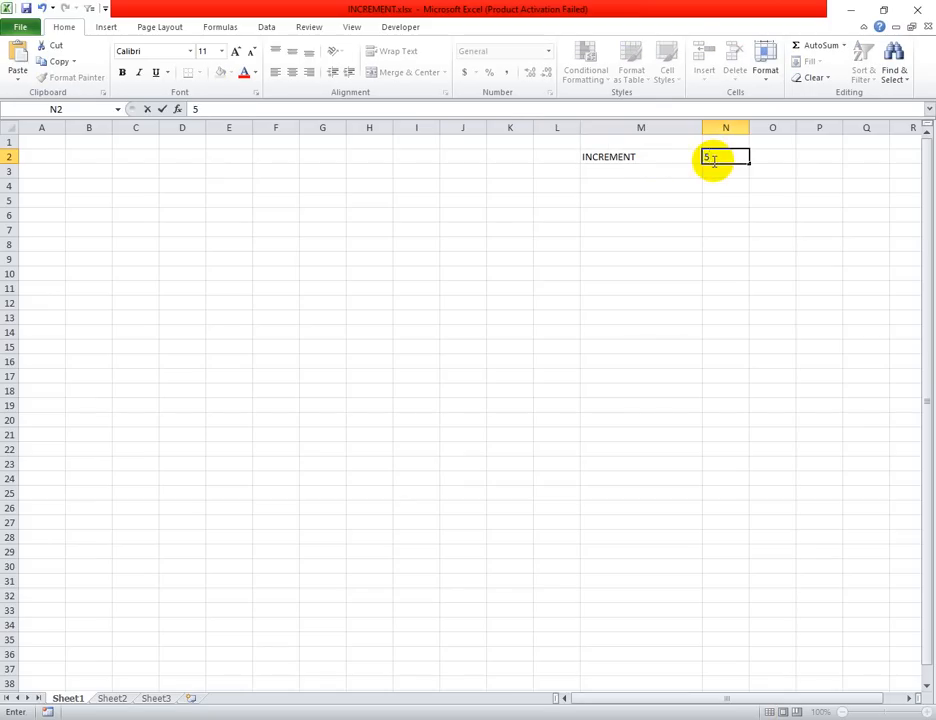
left_click(631, 169)
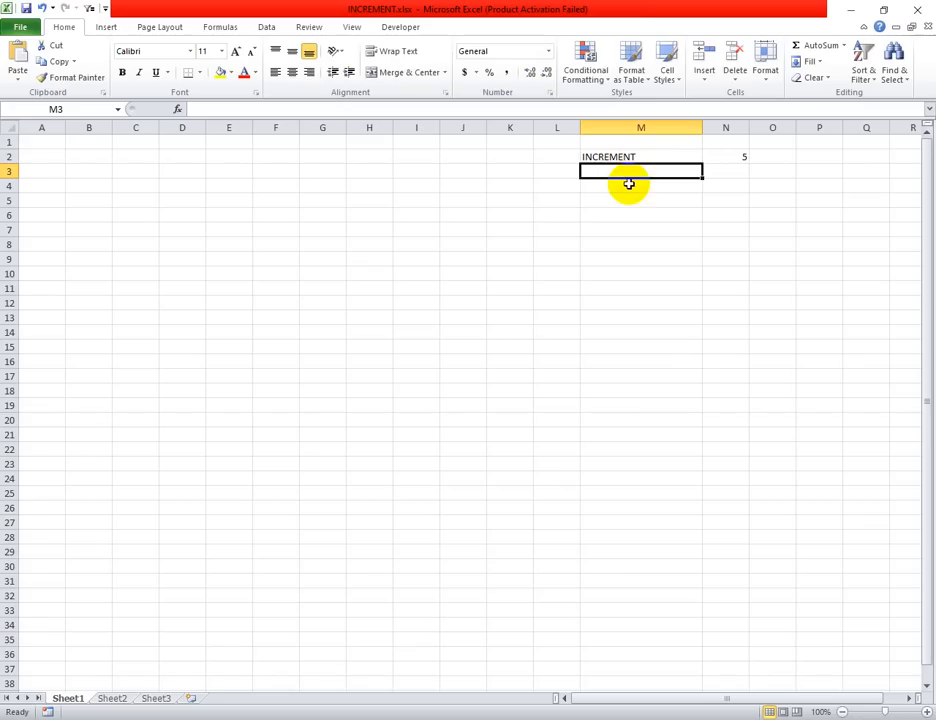
Step: Set the font size of the range M1:N3 to 16
left_click(651, 157)
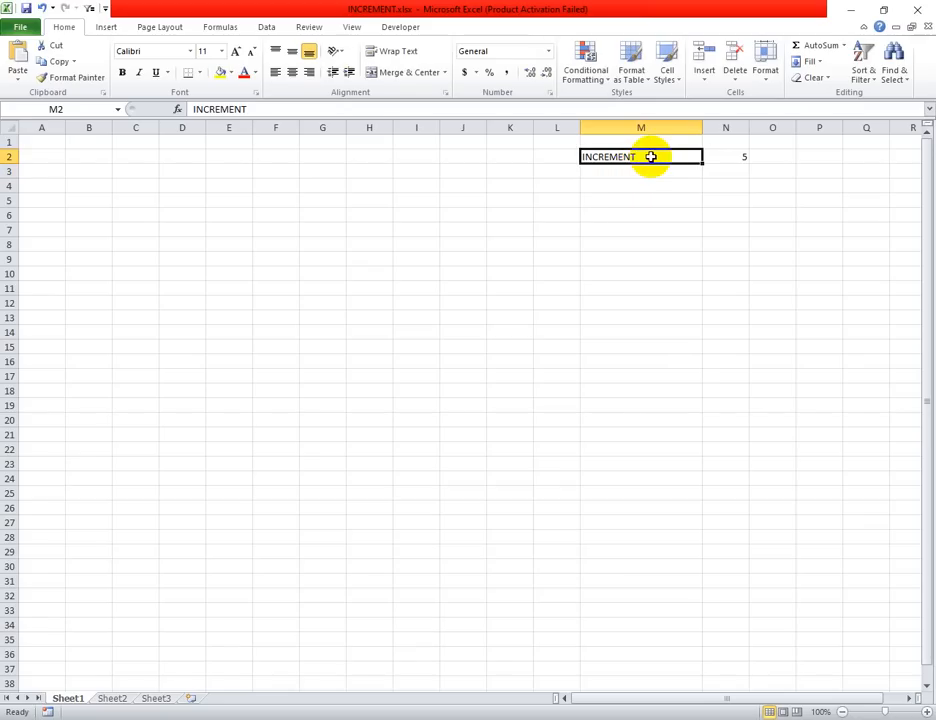
left_click(632, 145)
left_click_drag(632, 145, 735, 167)
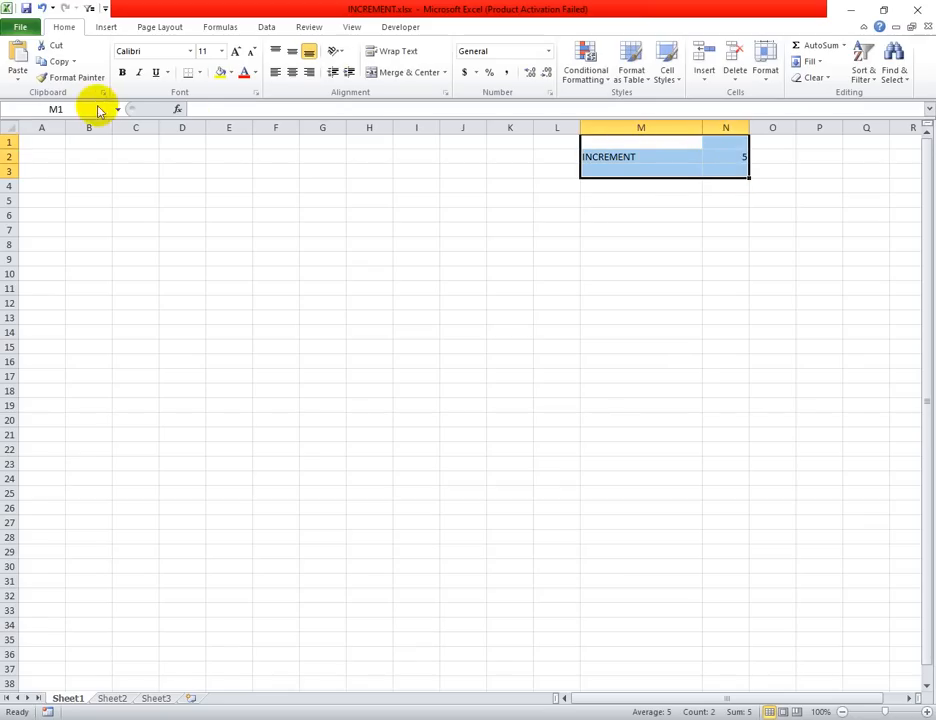
left_click(222, 51)
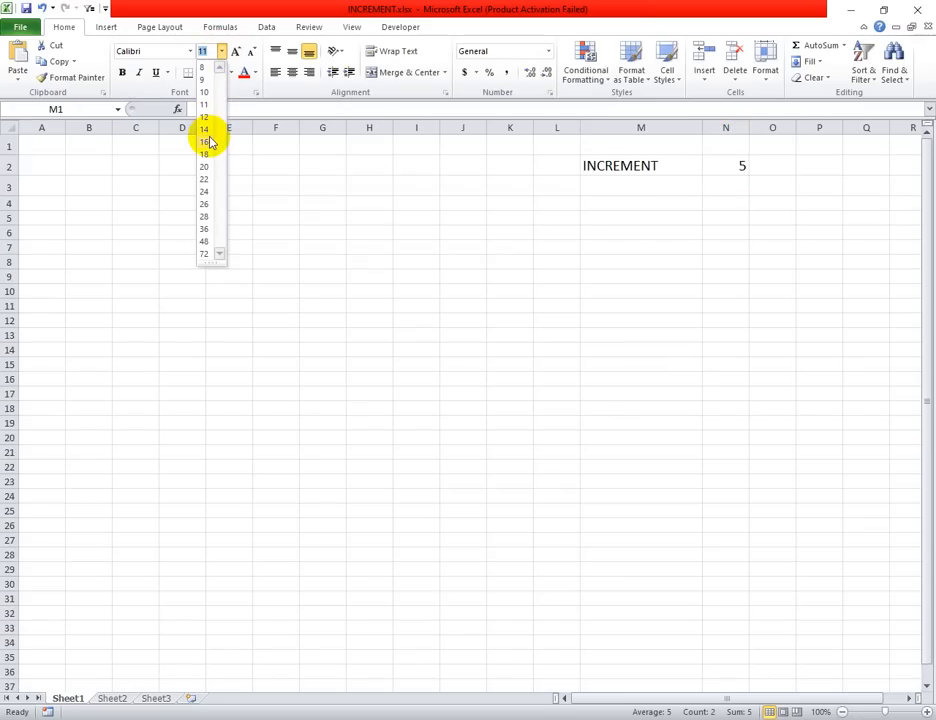
left_click(205, 129)
Step: Widen column A to nearly three times its default width
left_click(300, 182)
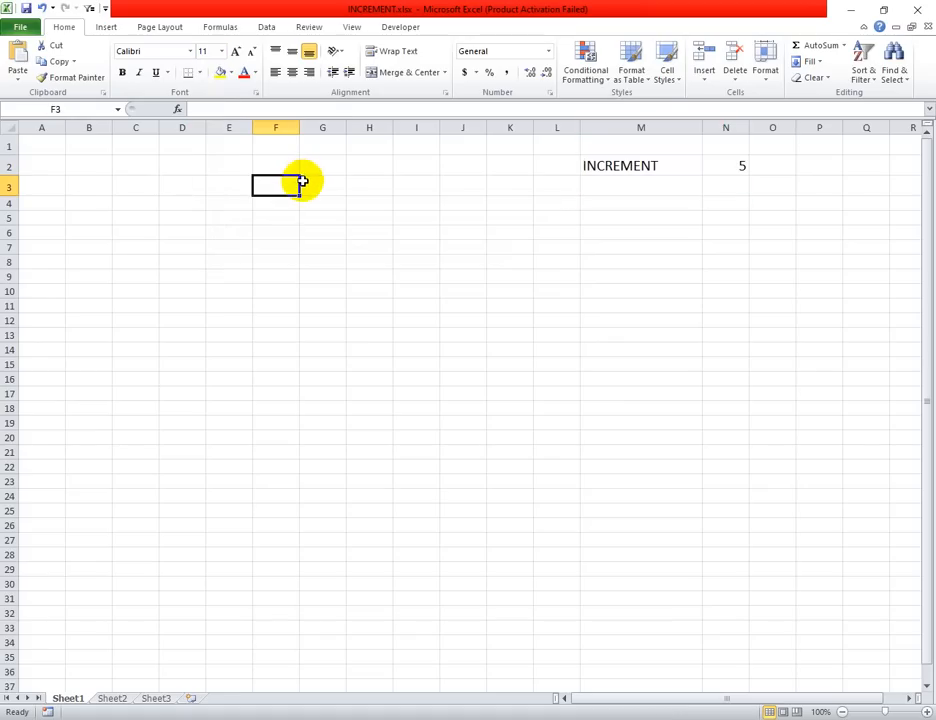
left_click(52, 191)
left_click_drag(65, 129, 152, 159)
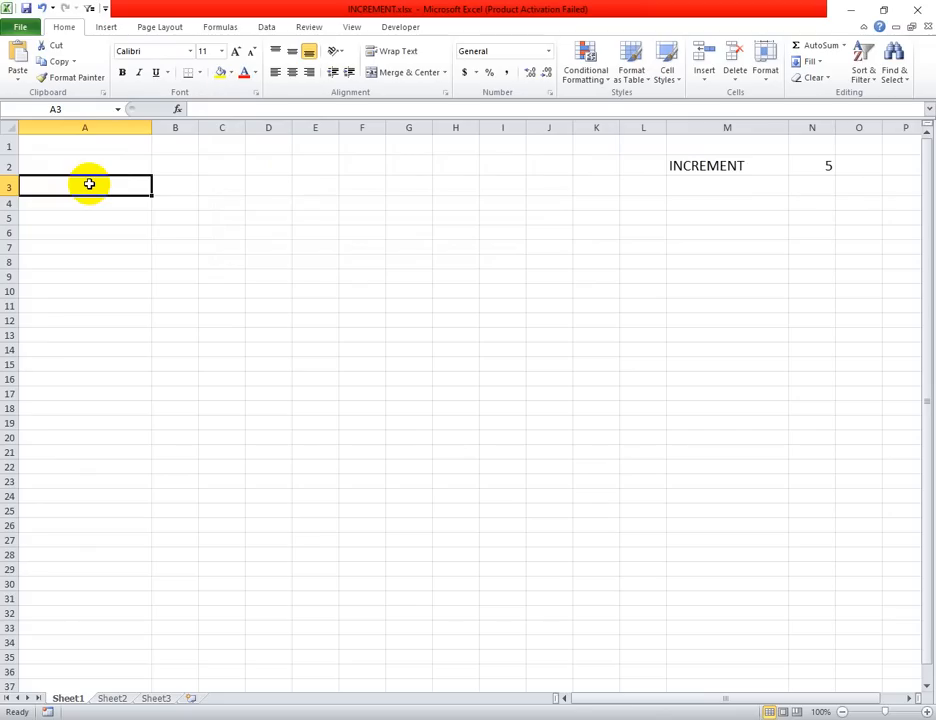
type("RO")
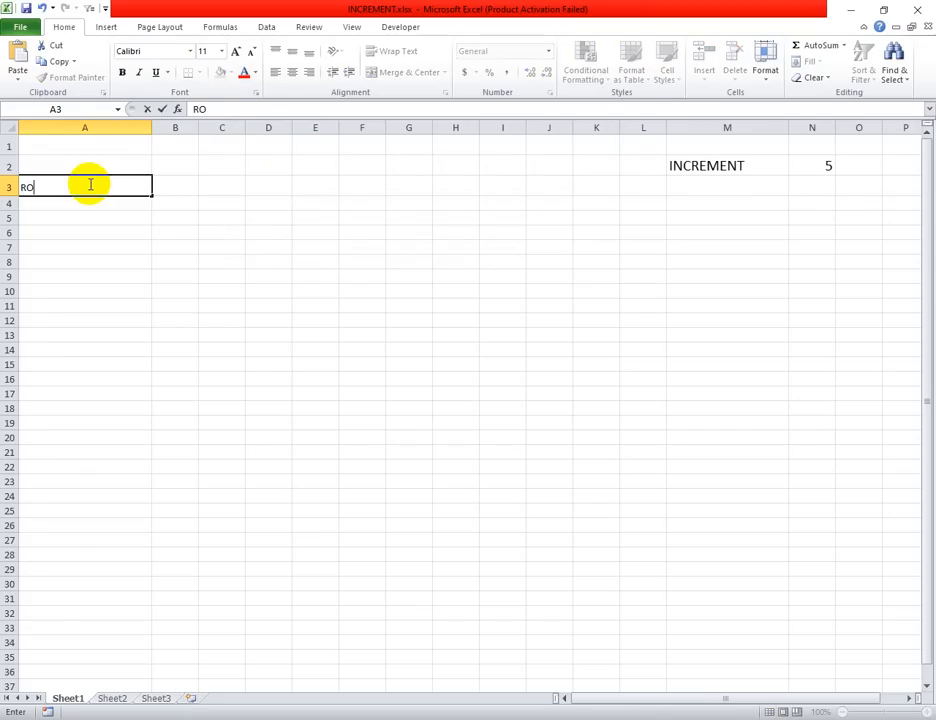
type("W VS ROWS")
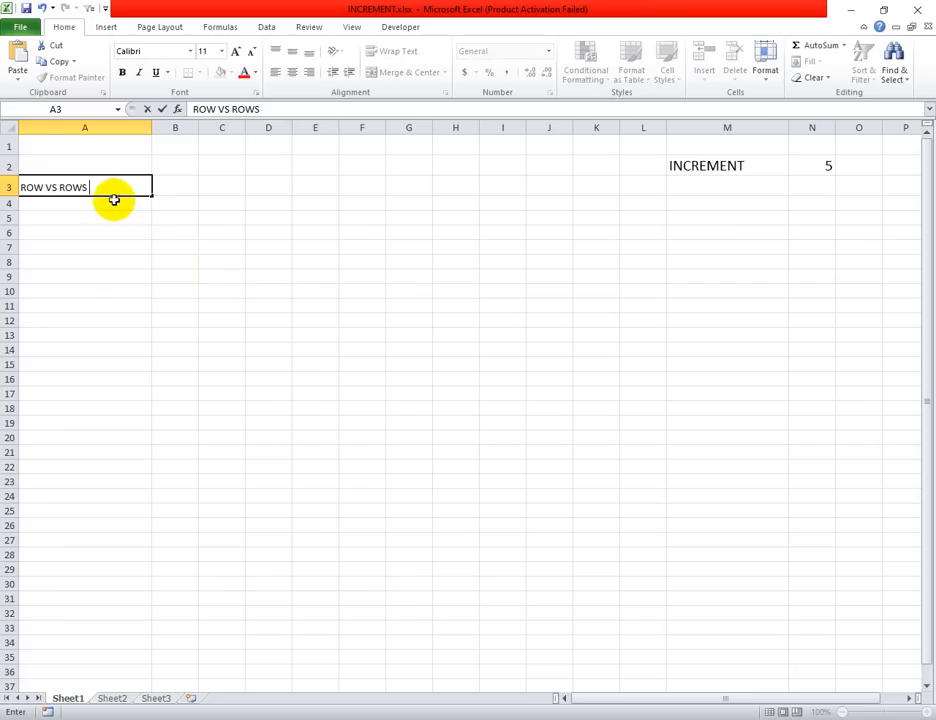
key("BackSpace")
key("BackSpace")
key("BackSpace")
key("BackSpace")
key("BackSpace")
key("BackSpace")
key("BackSpace")
key("BackSpace")
key("BackSpace")
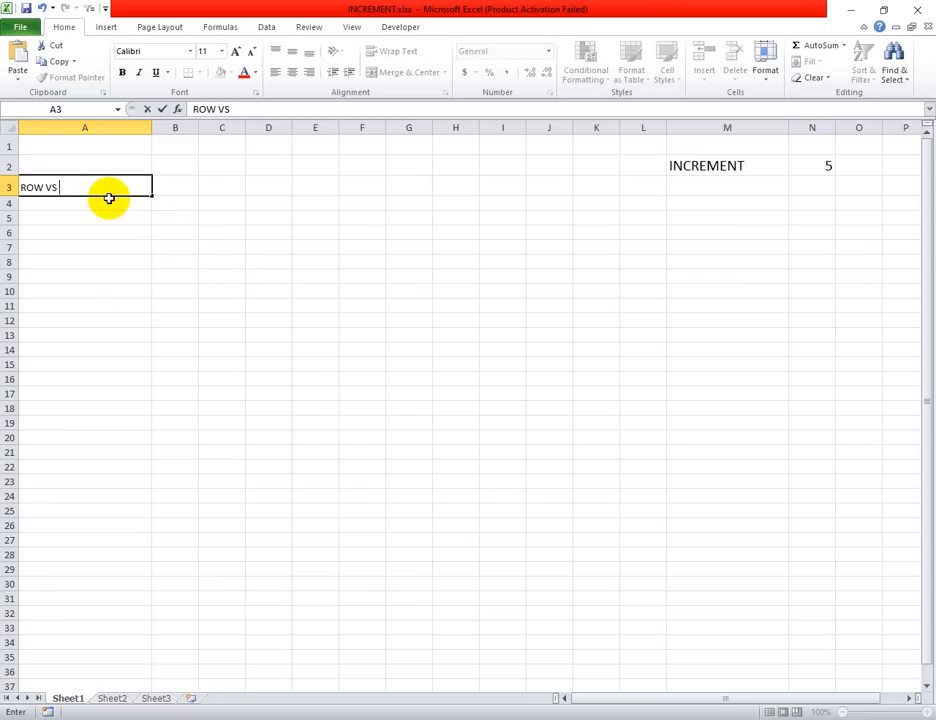
key("BackSpace")
key("BackSpace")
Step: Begin a formula in cell A1 with the ROW function and A1 as its reference
left_click(79, 148)
type("=")
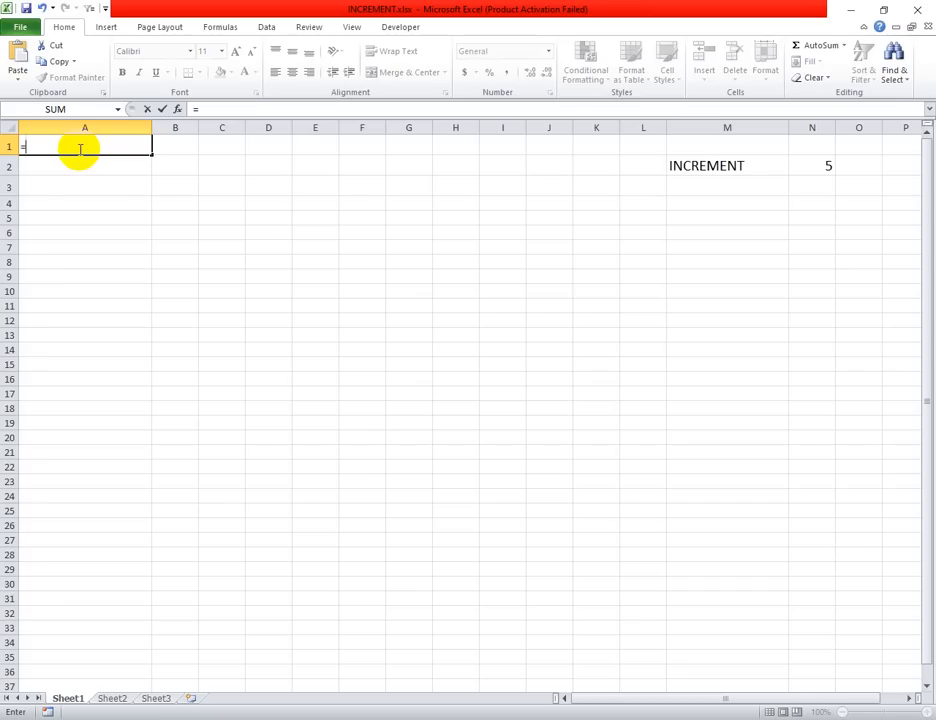
type("ROW")
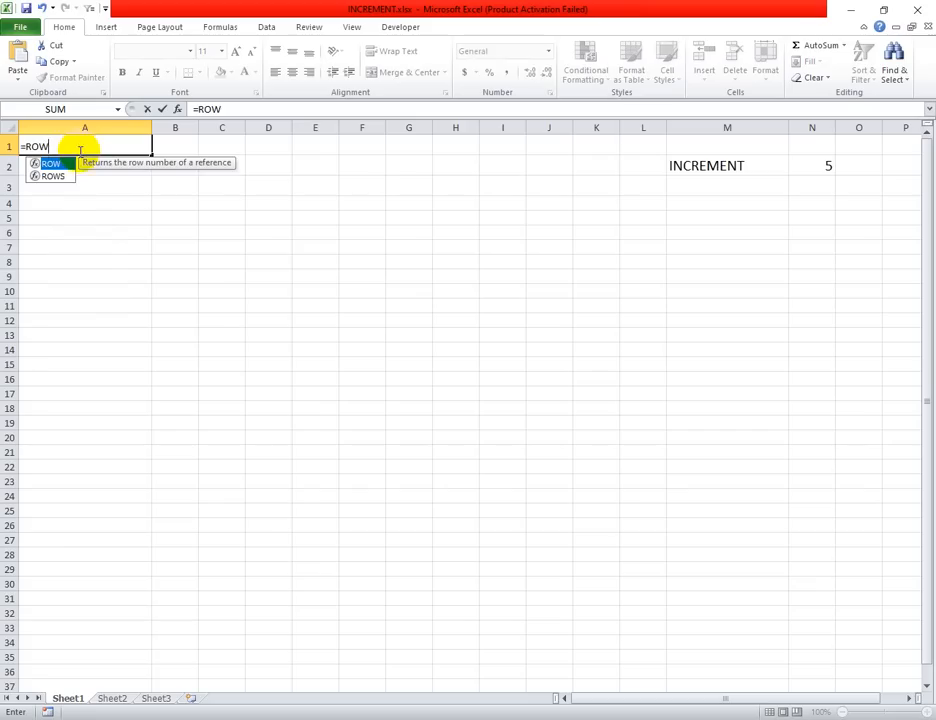
double_click(60, 165)
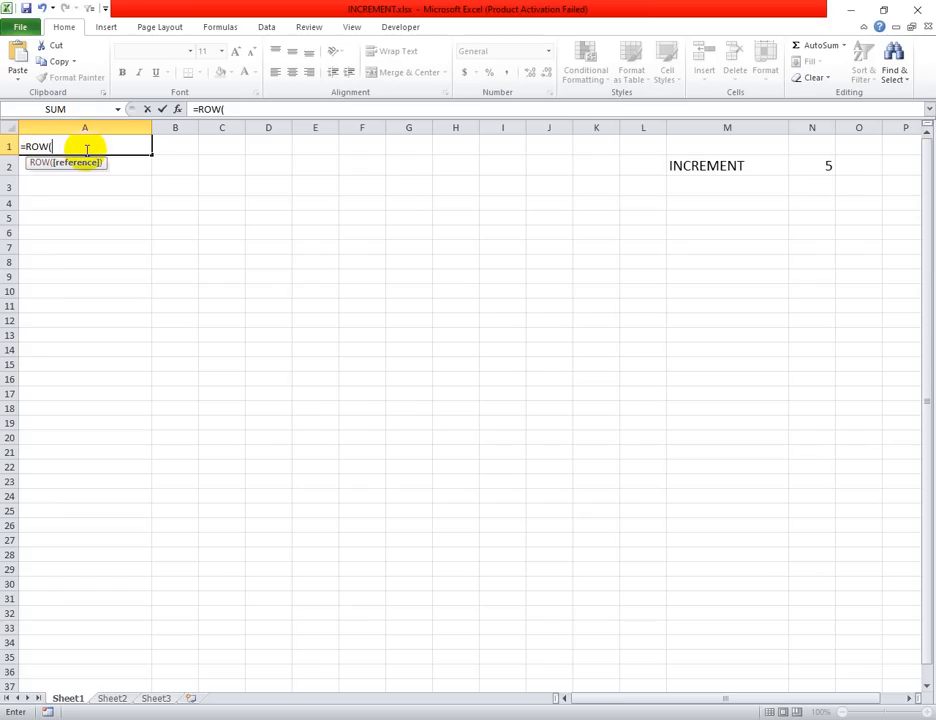
type("A1")
Step: Search Windows for the On-Screen Keyboard and open it beside the workbook
left_click(108, 719)
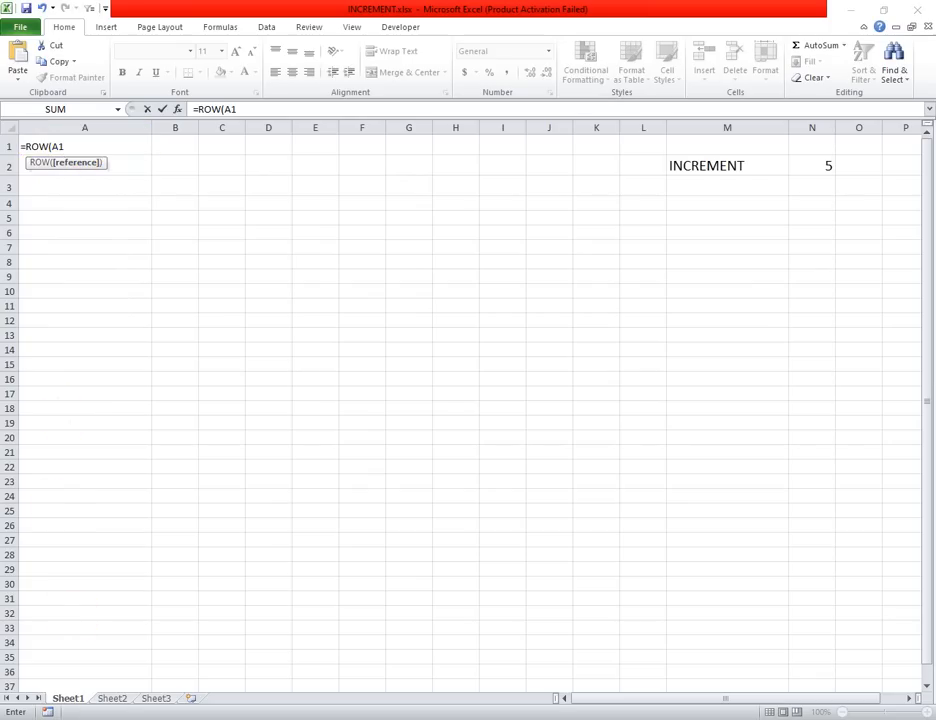
type("on")
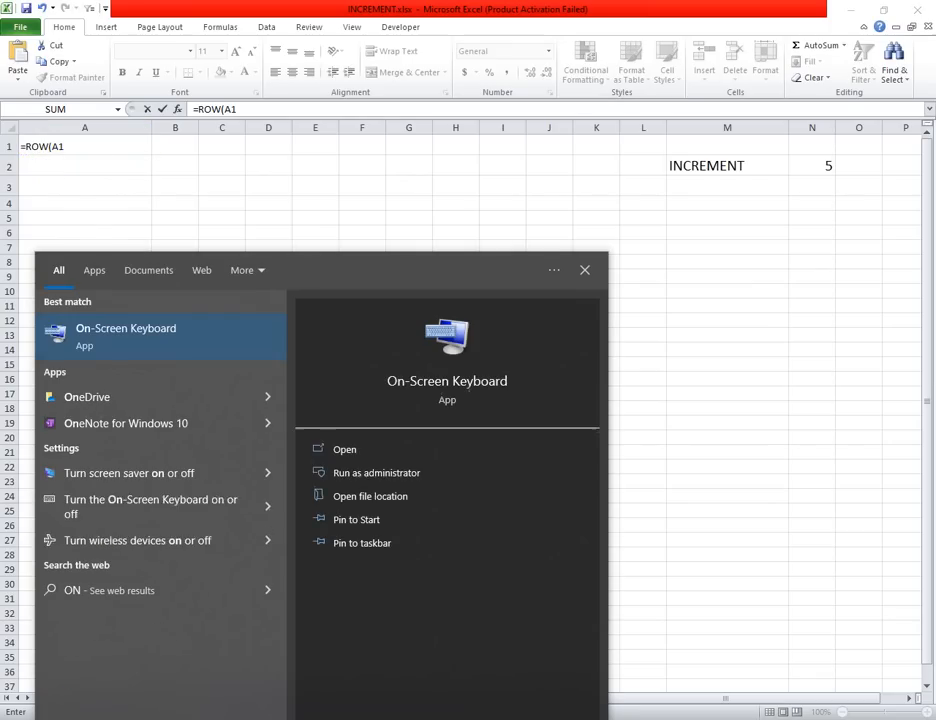
left_click(393, 384)
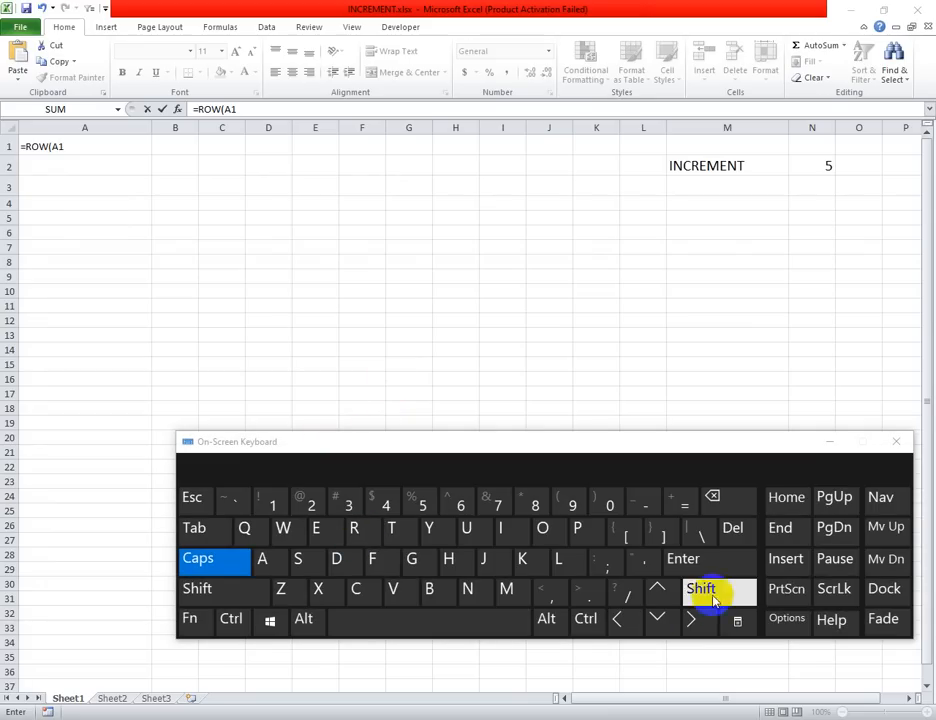
Step: Try to add a colon after A1 in the cell A1 formula using the On-Screen Keyboard
left_click(710, 588)
left_click(606, 568)
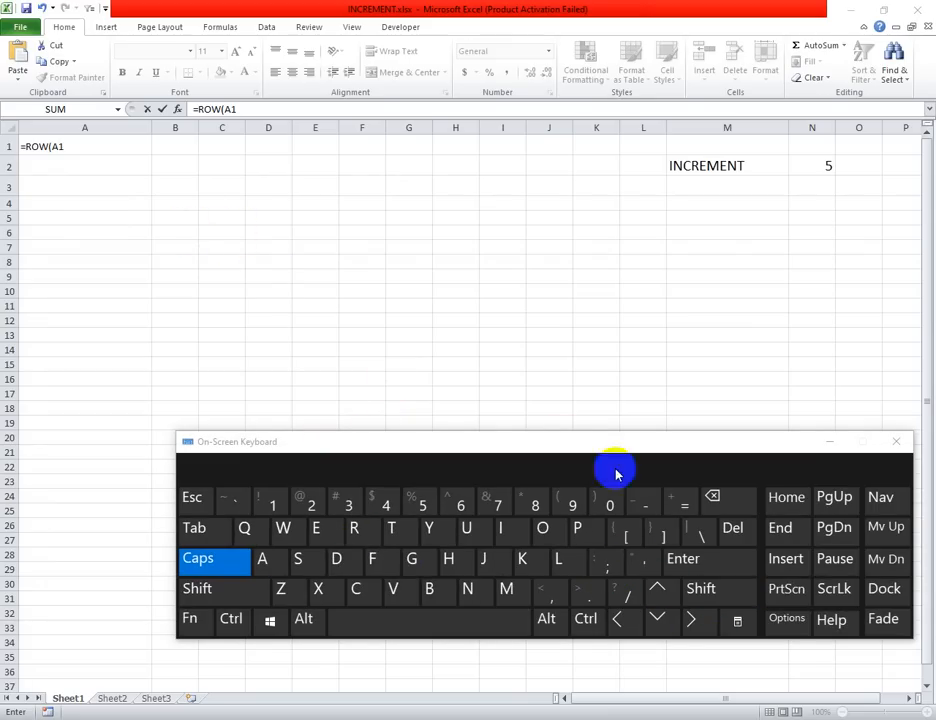
left_click(700, 590)
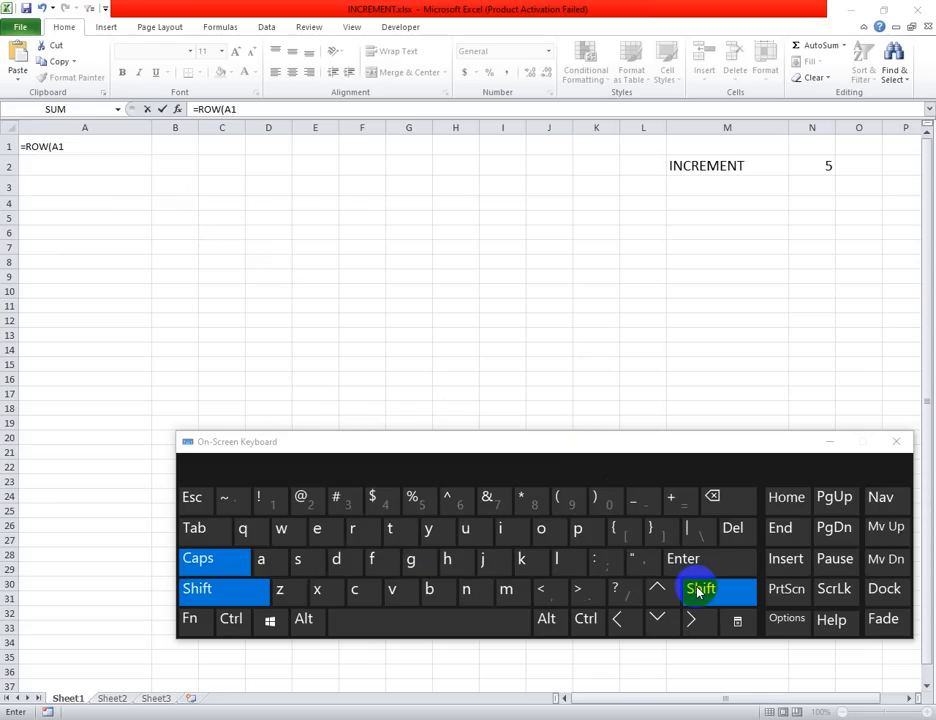
left_click(610, 565)
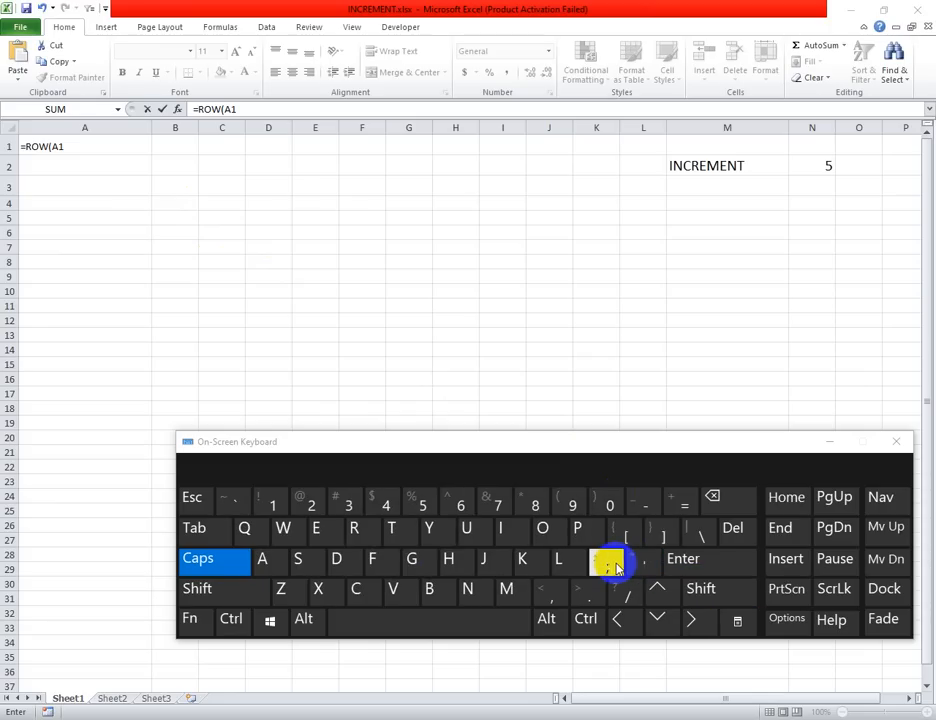
Step: Extend the ROW reference in cell A1 to the range A1:A1
left_click(73, 153)
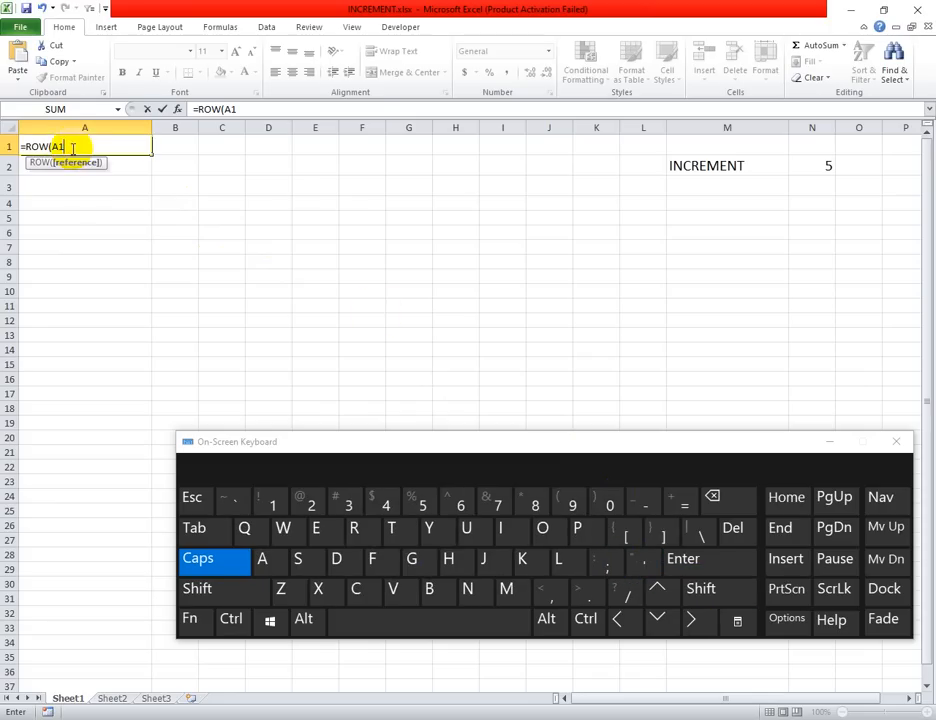
left_click(702, 589)
left_click(608, 563)
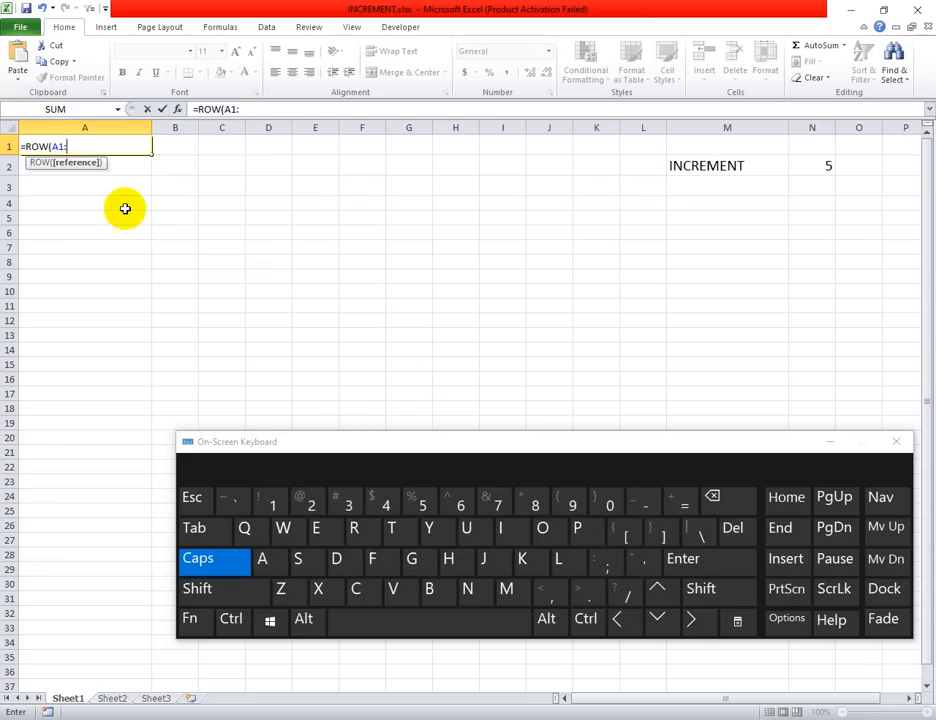
type("A1")
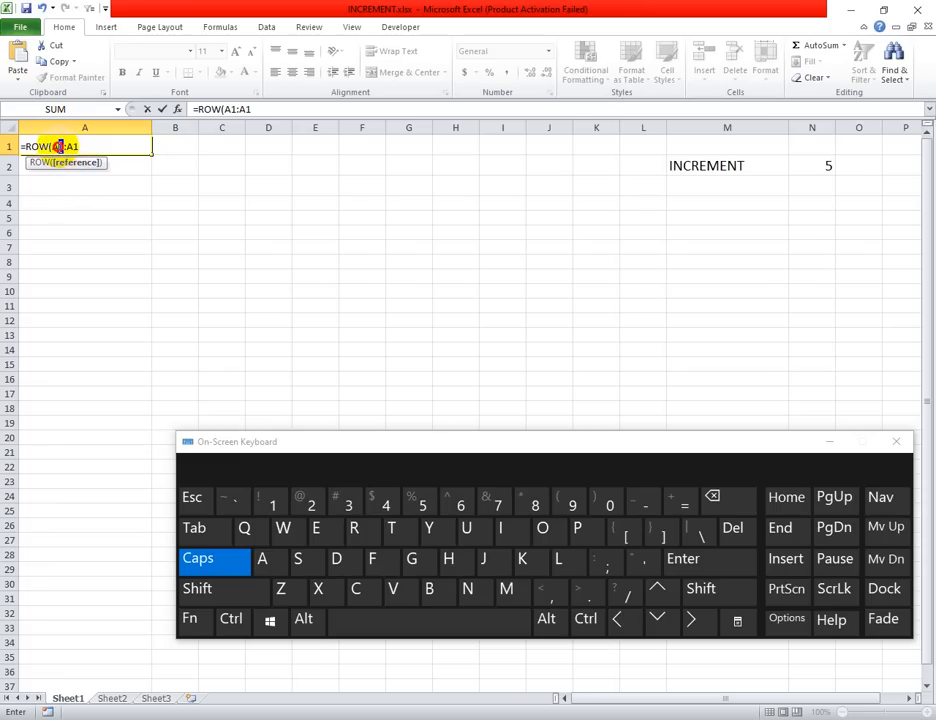
Step: Make the first A1 of the ROW range absolute as $A$1
left_click(87, 146)
left_click(59, 146)
key("F4")
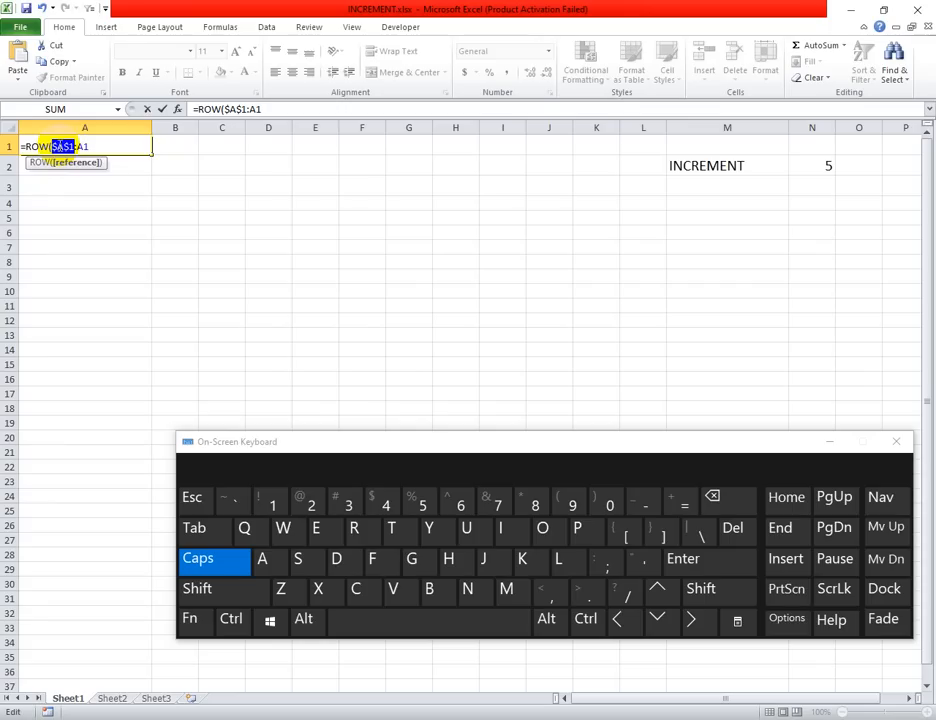
Step: Finish the formula as =ROW($A$1:A1) in cell A1 and fill it down to A8
left_click(92, 146)
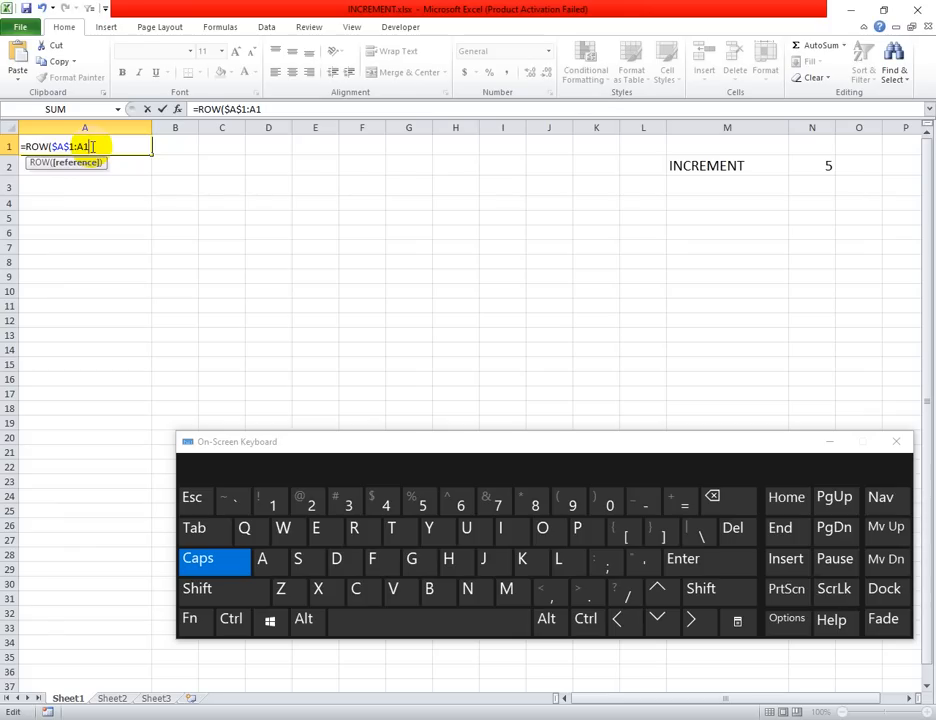
type(")")
key("Return")
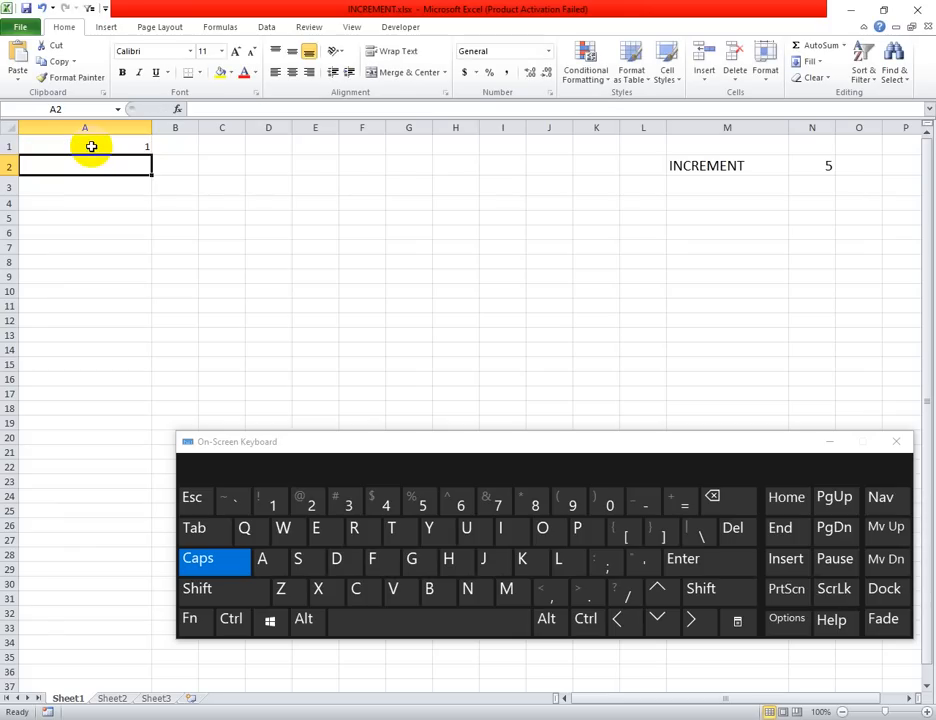
left_click(114, 148)
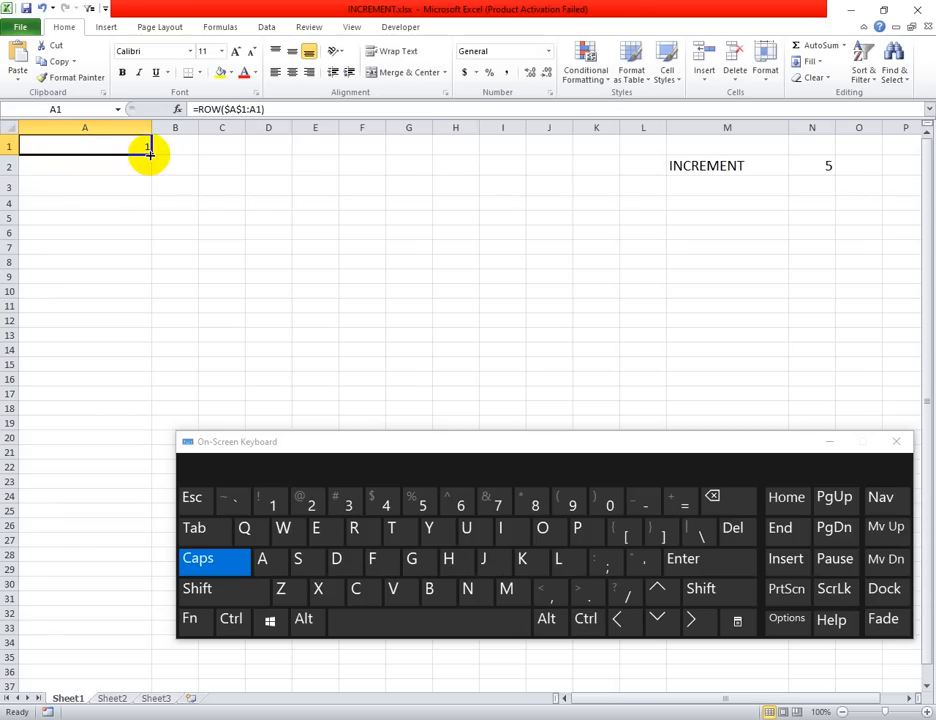
left_click_drag(150, 148, 153, 275)
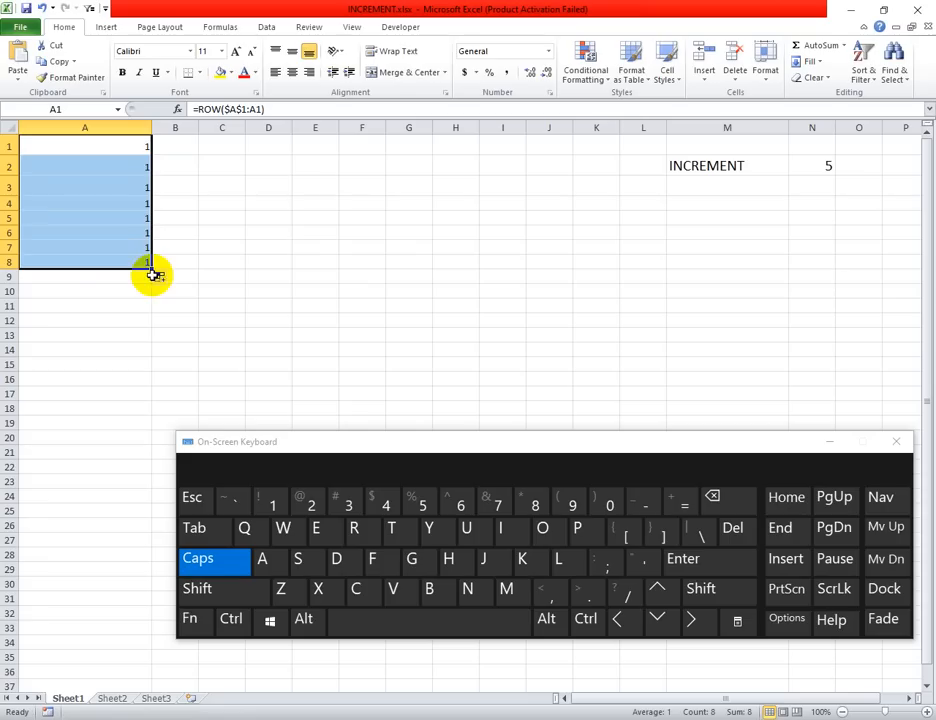
Step: Change the range start in cell A1's formula to a row-only lock, giving =ROW(A$1:A1)
double_click(130, 146)
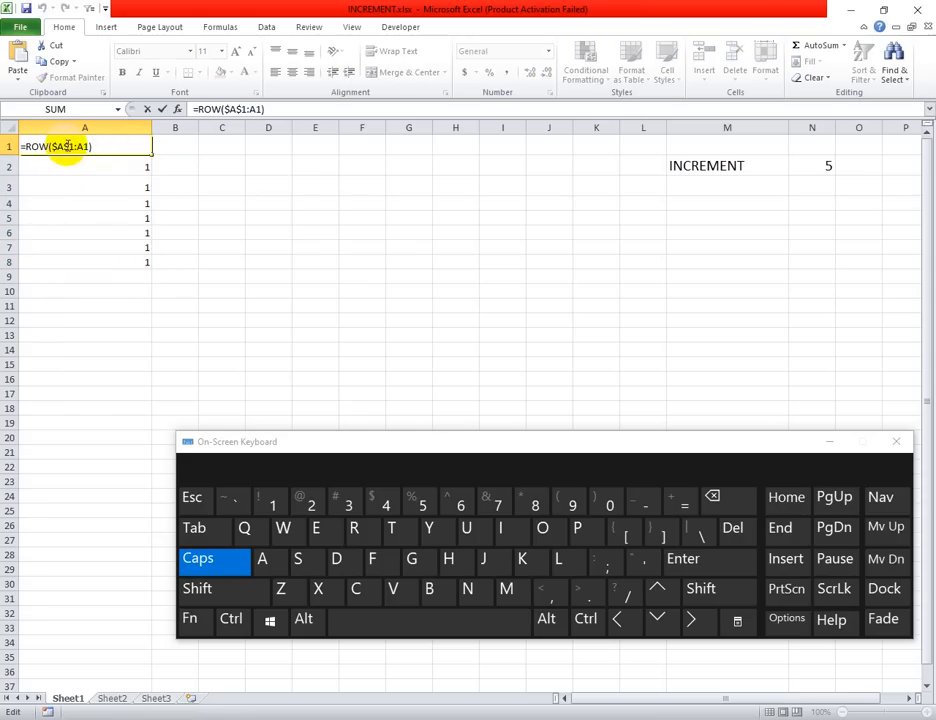
double_click(63, 146)
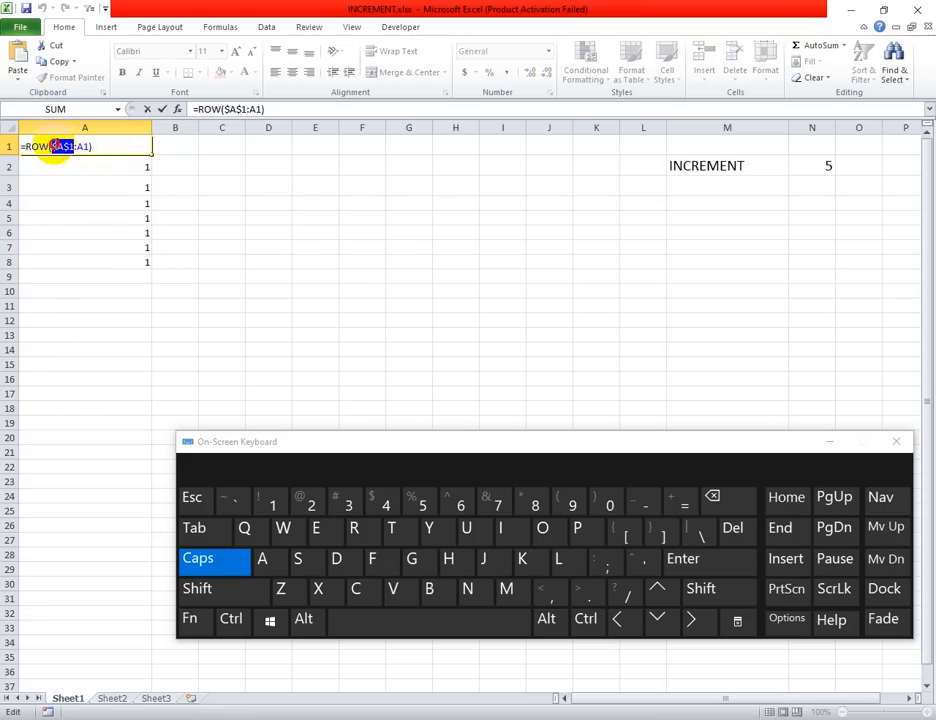
key("F4")
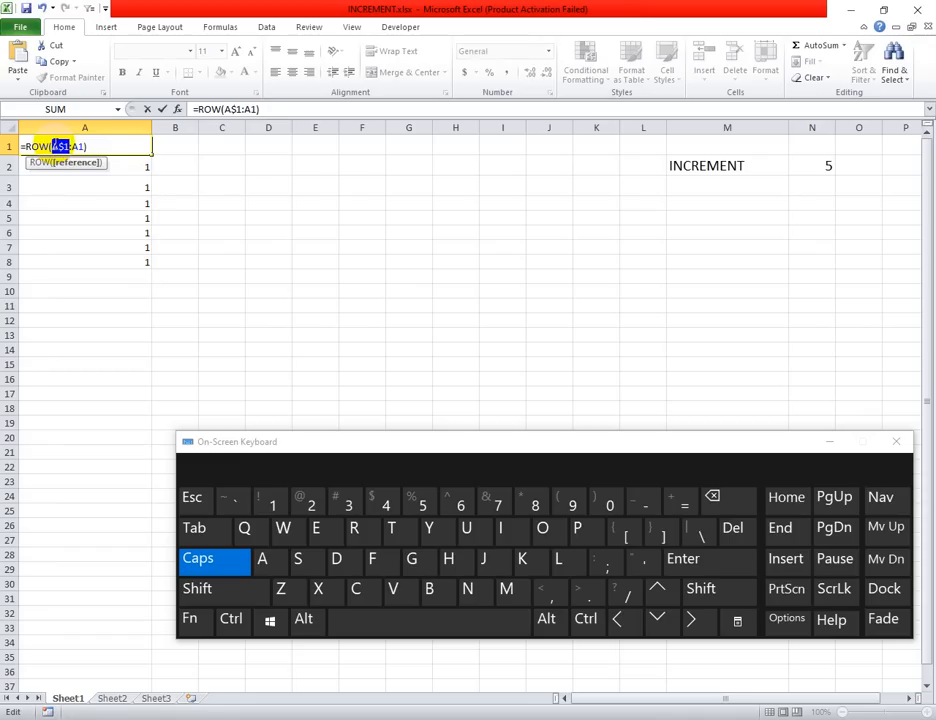
key("F4")
key("F4")
key("F4")
key("Return")
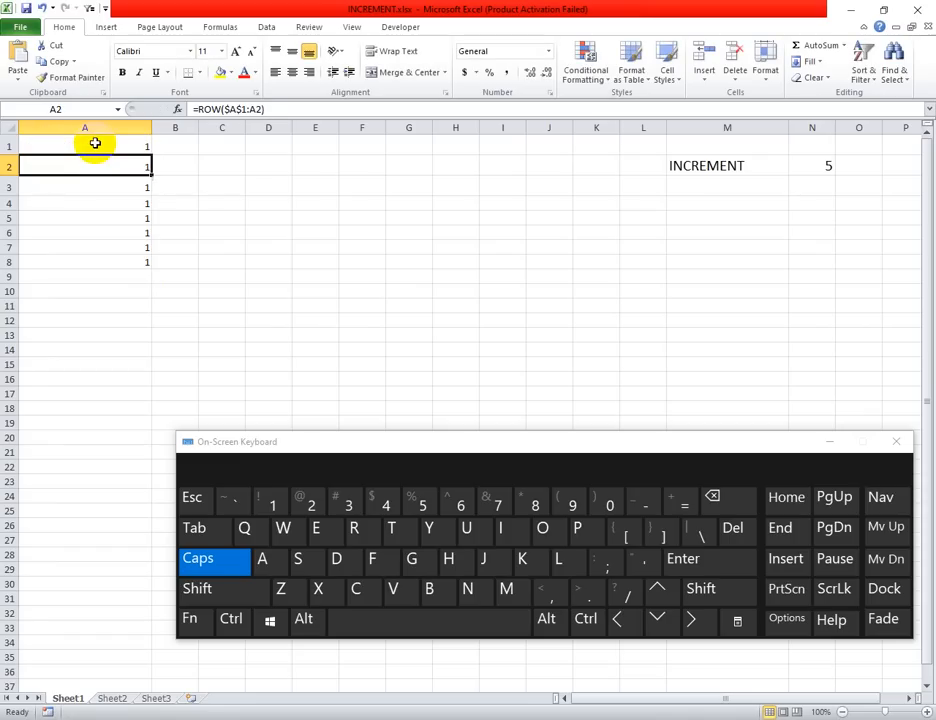
Step: Fill the =ROW(A$1:A1) formula from cell A1 down to A8
left_click(140, 147)
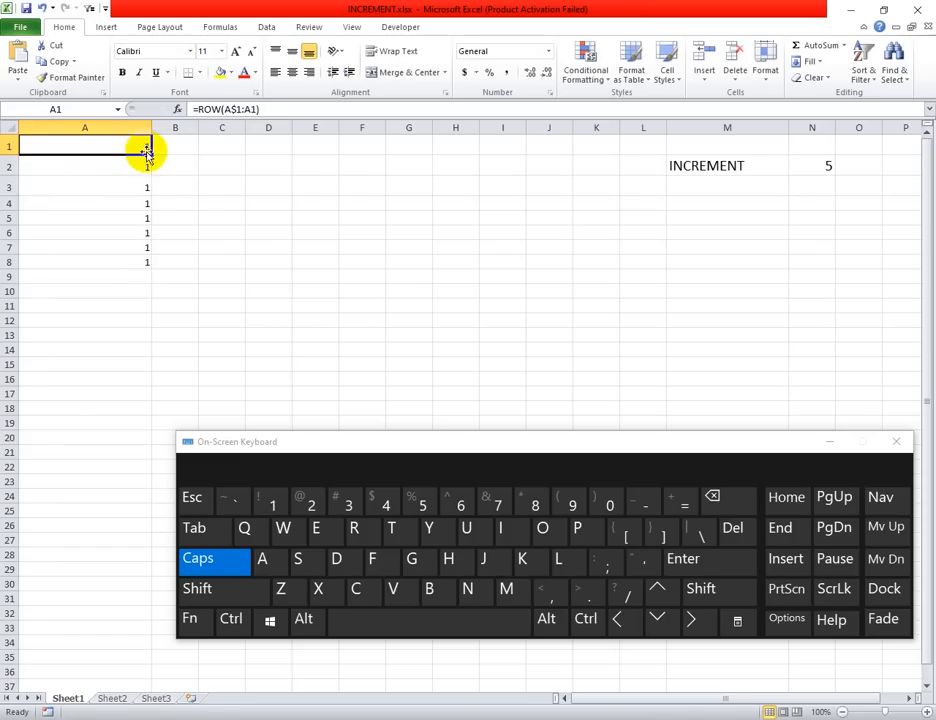
left_click_drag(151, 155, 150, 272)
left_click(130, 178)
Step: Change the function in cell A1 from ROW to ROWS so the formula reads =ROWS(A$1:A1)
double_click(128, 153)
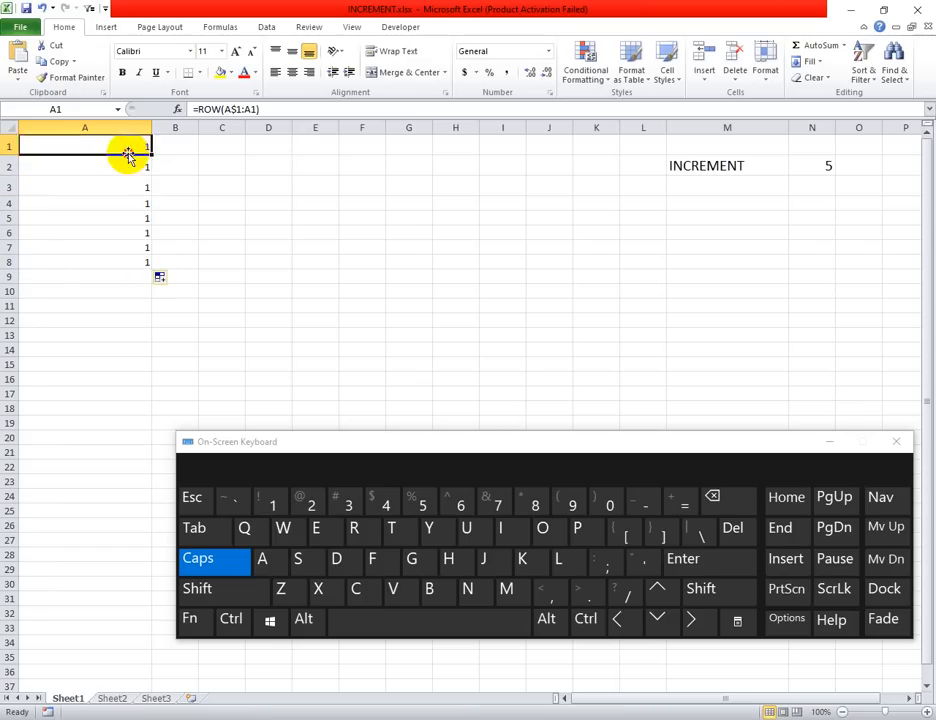
left_click(130, 148)
double_click(130, 148)
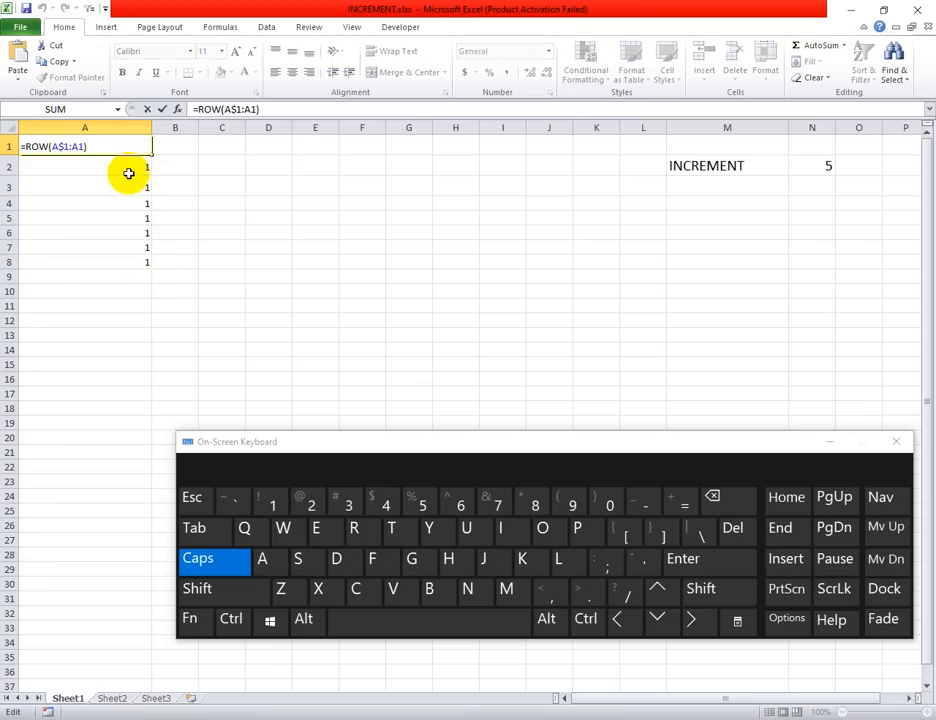
left_click(49, 146)
type("S")
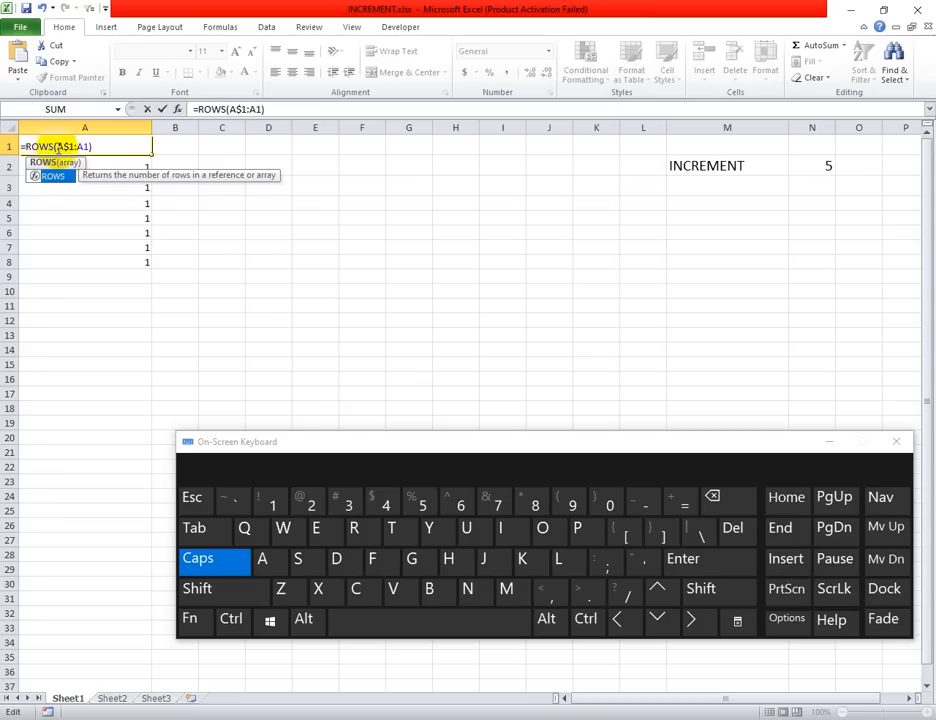
left_click(122, 141)
key("Return")
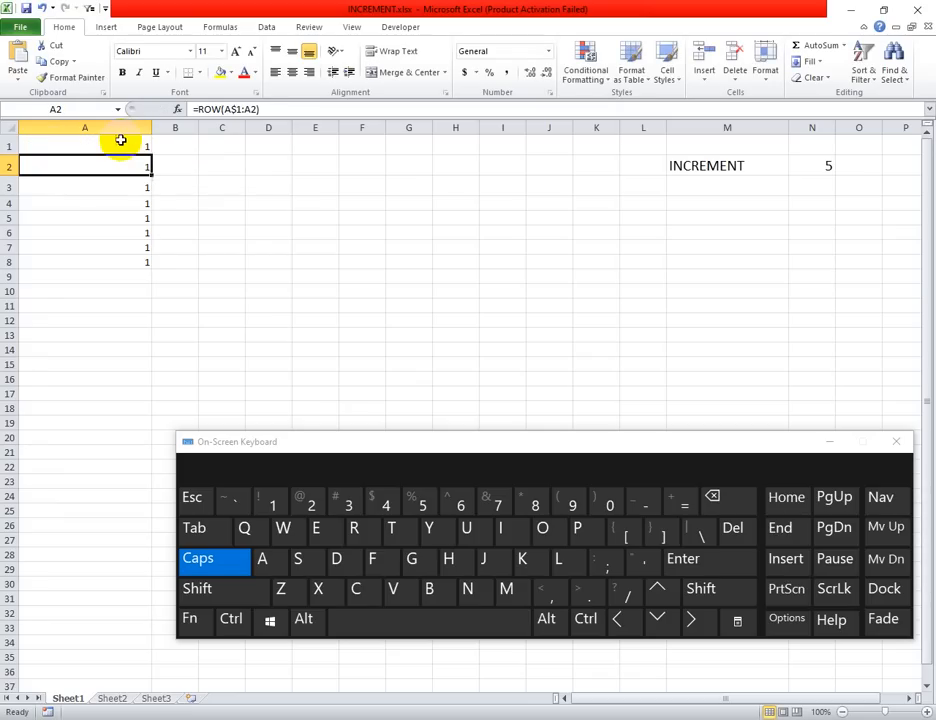
Step: Check the formula in cell A1 and fill =ROWS(A$1:A1) down to A8
left_click(134, 146)
double_click(134, 147)
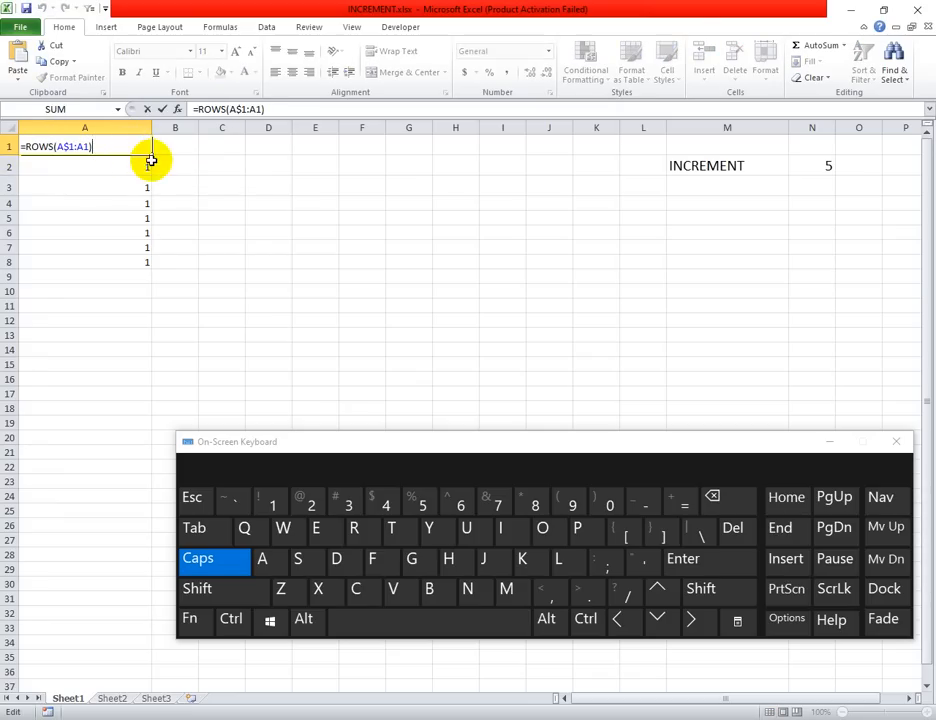
key("Return")
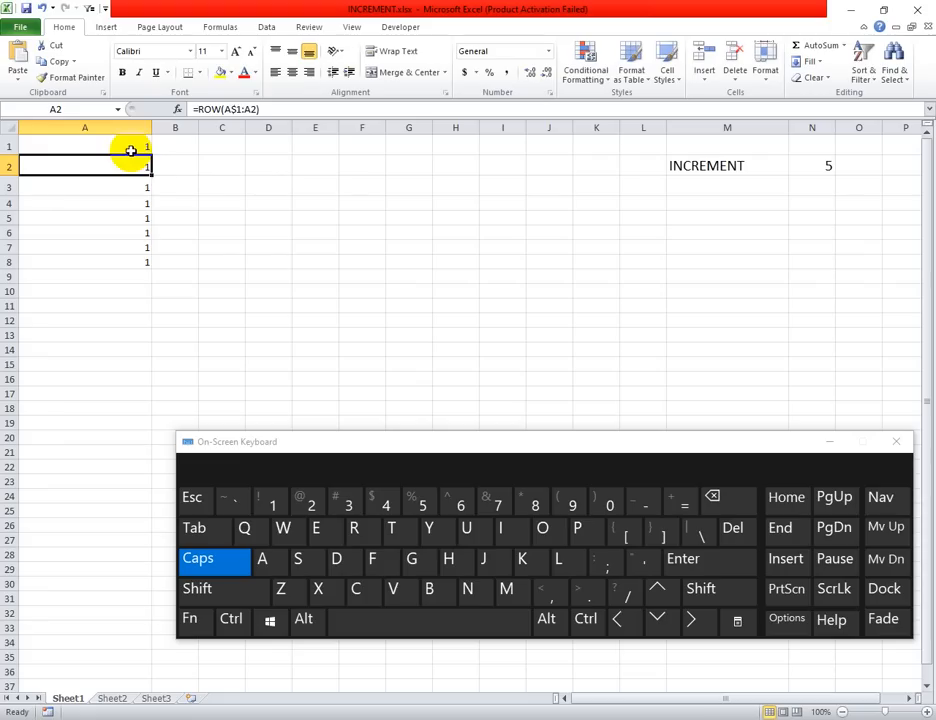
left_click(146, 147)
left_click_drag(151, 156, 153, 265)
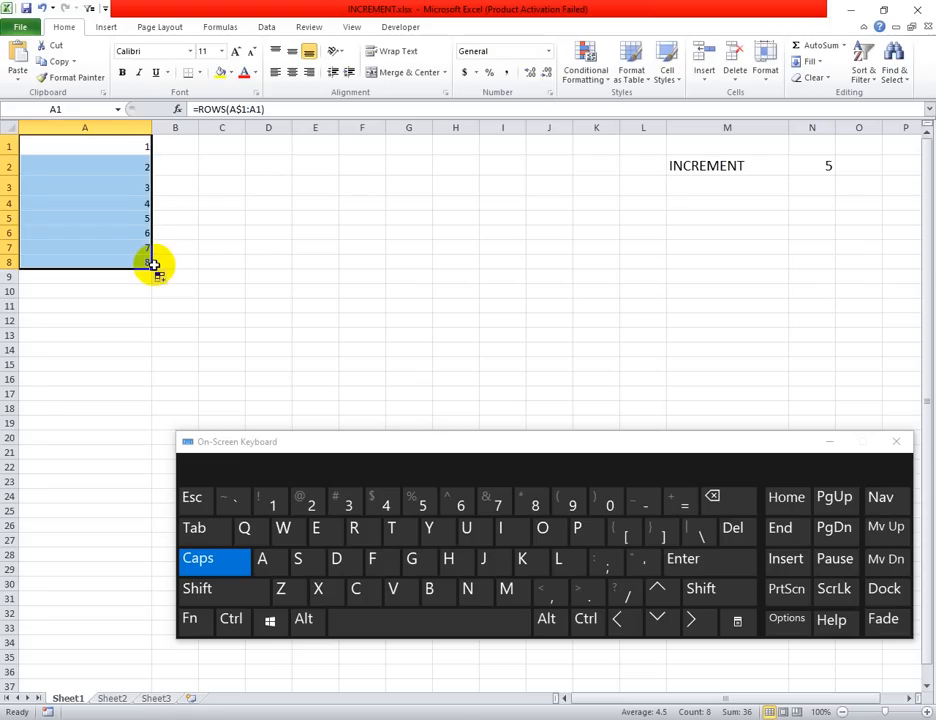
Step: Examine cell A1's formula, looking at the ROWS function name and the locked A$1 start of its range
left_click(126, 148)
double_click(126, 148)
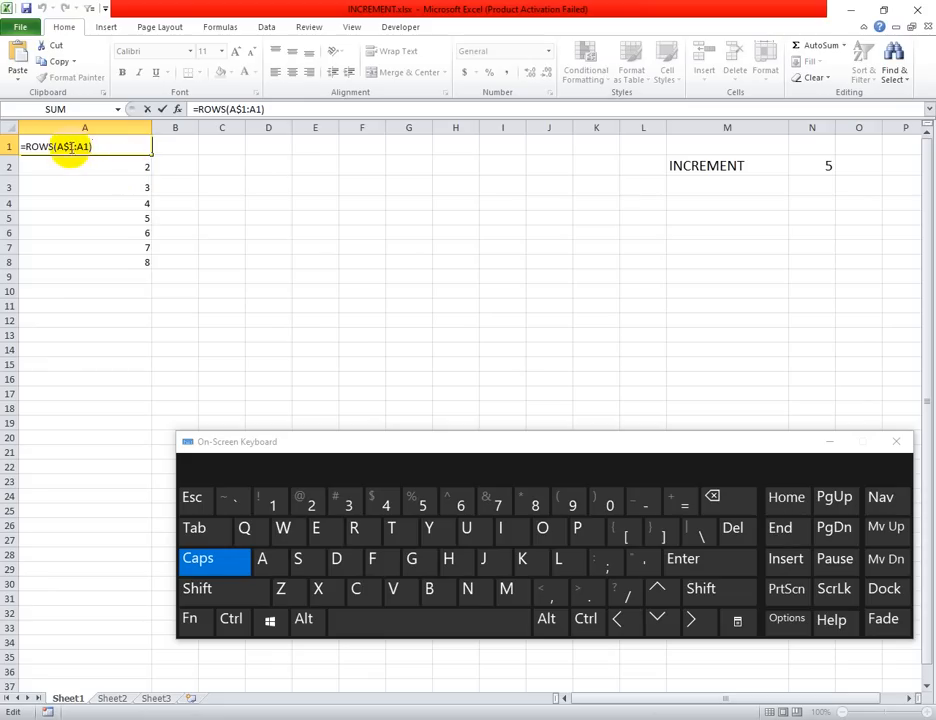
left_click_drag(73, 147, 60, 146)
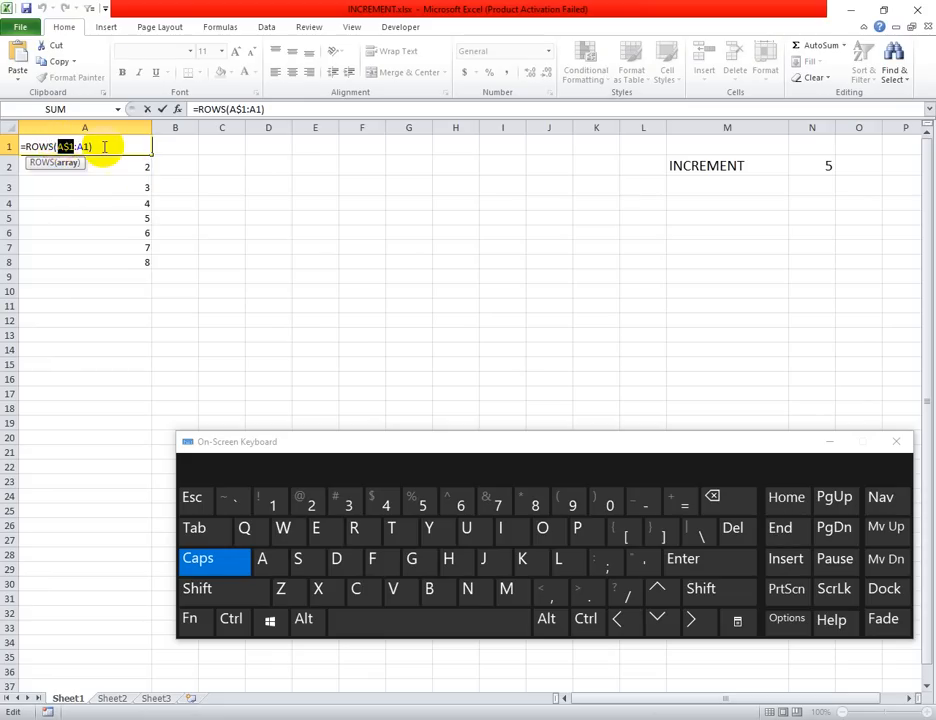
left_click(104, 147)
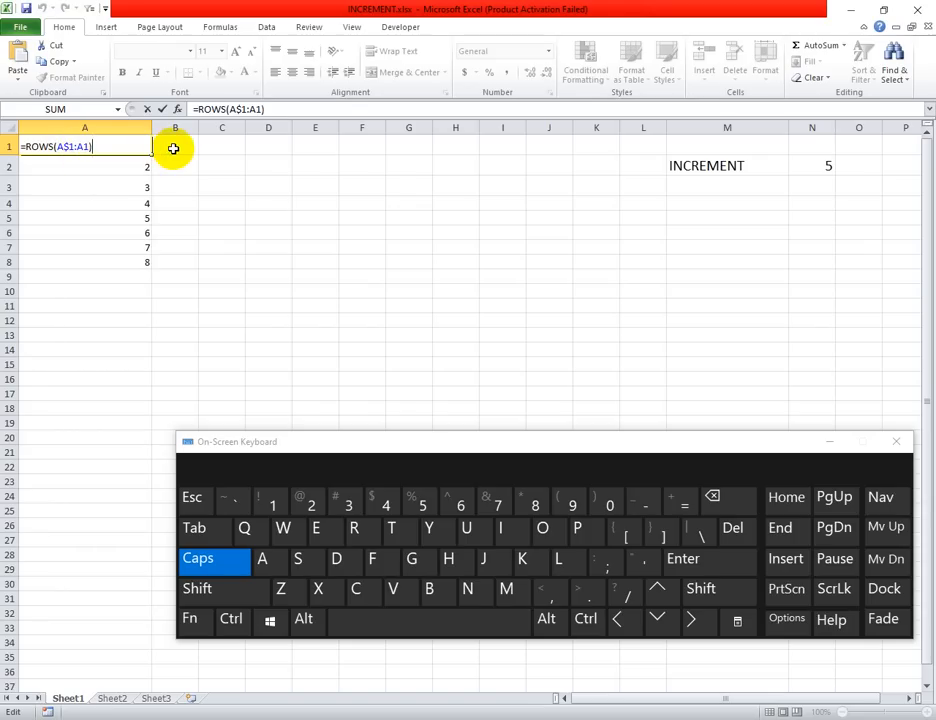
left_click(52, 147)
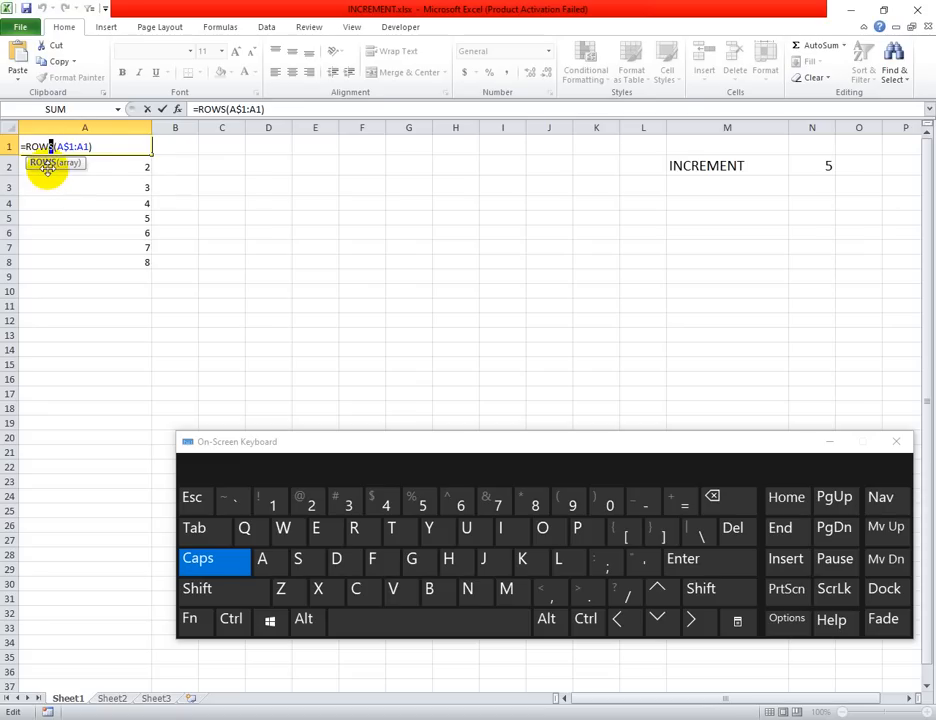
left_click(94, 148)
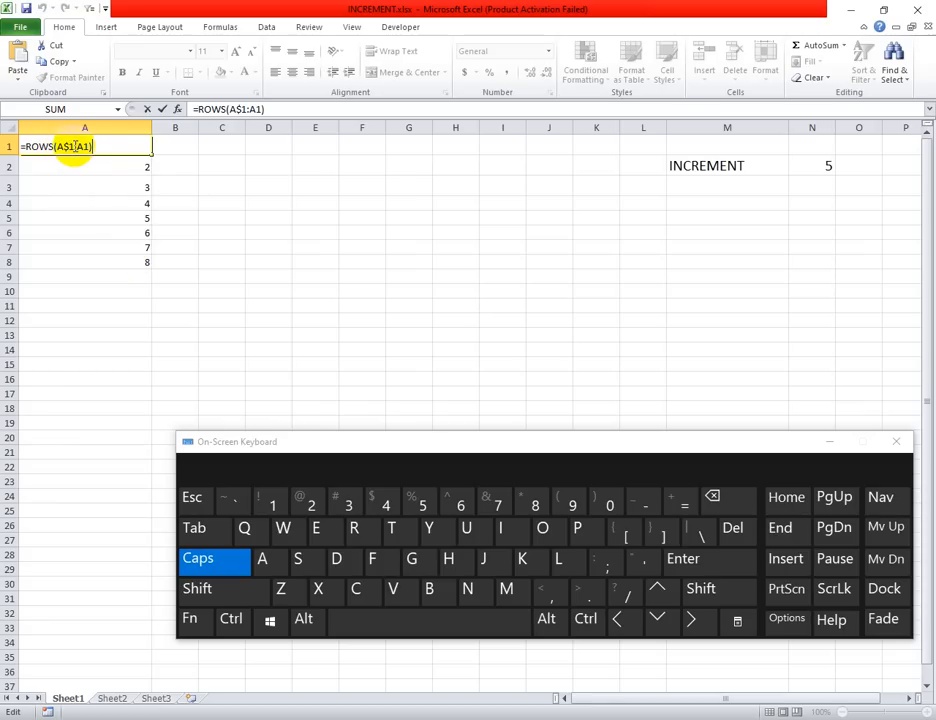
left_click_drag(75, 146, 61, 139)
left_click(102, 148)
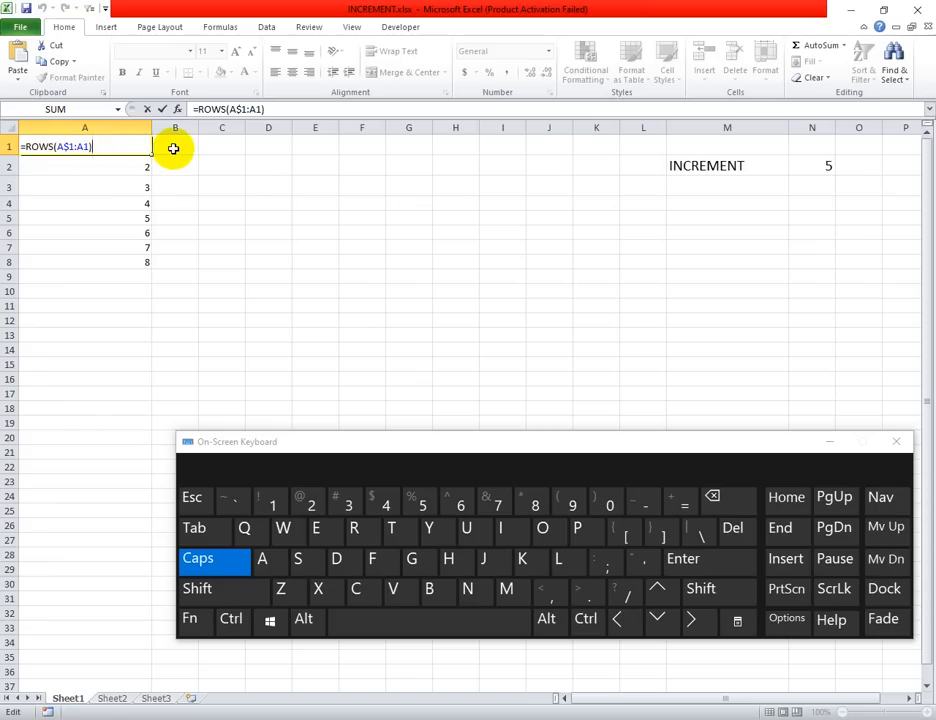
Step: Replace the formula in cell A1 with =ROW(A1:A1), leaving both references relative
left_click_drag(104, 145, 9, 145)
key("Delete")
type("=")
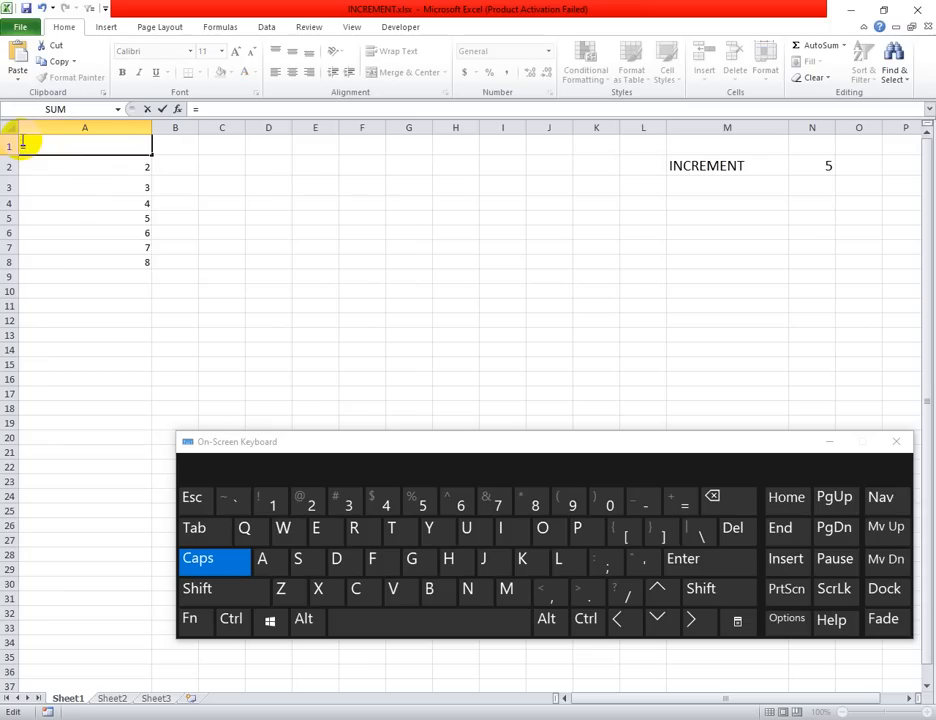
type("ROW")
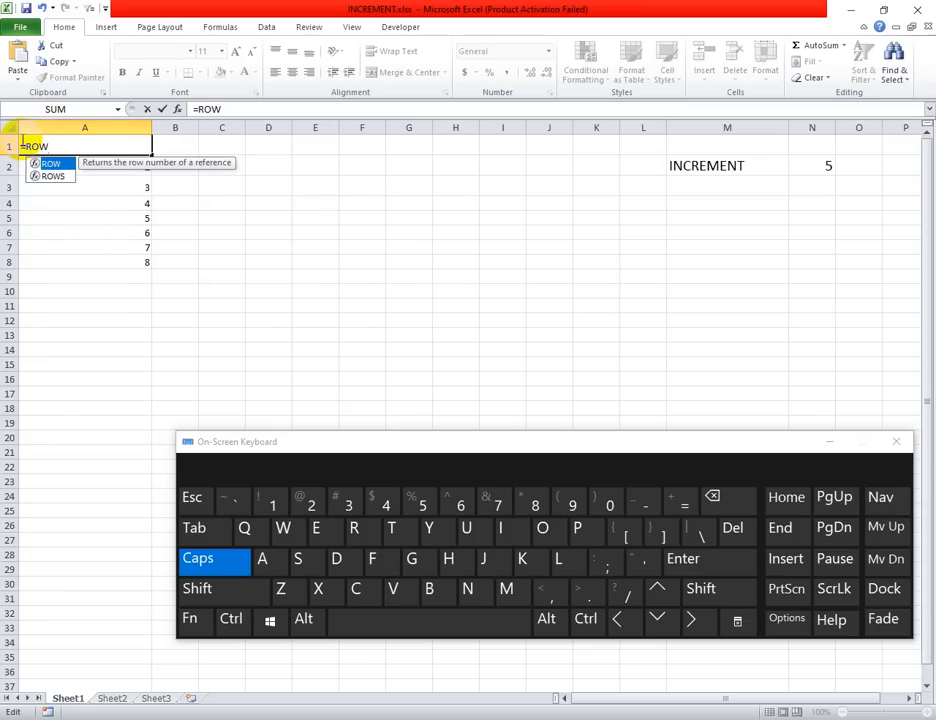
double_click(52, 164)
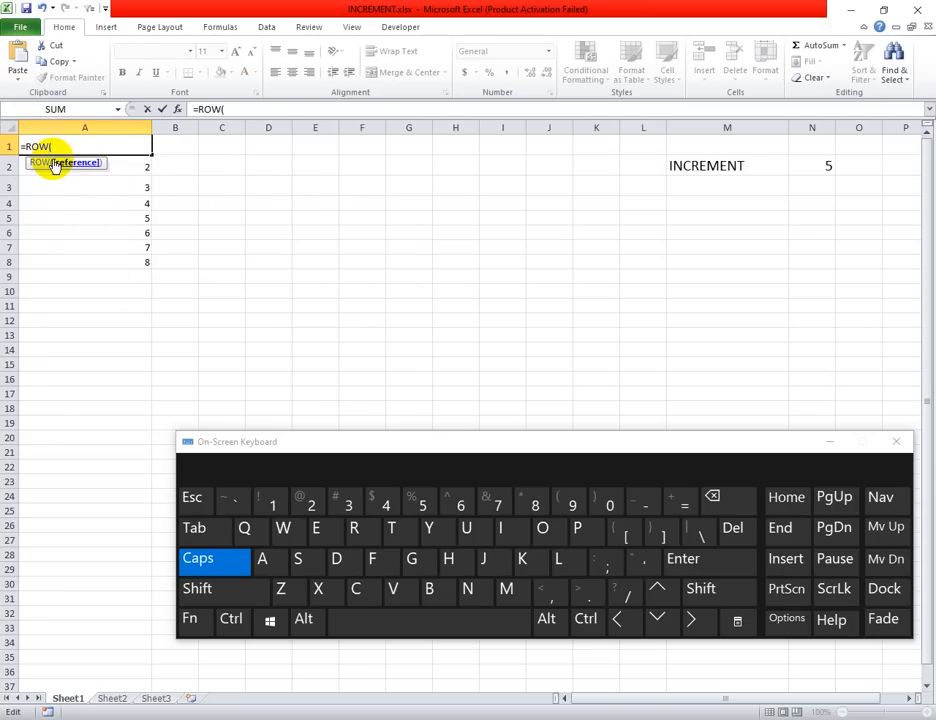
type("A1:")
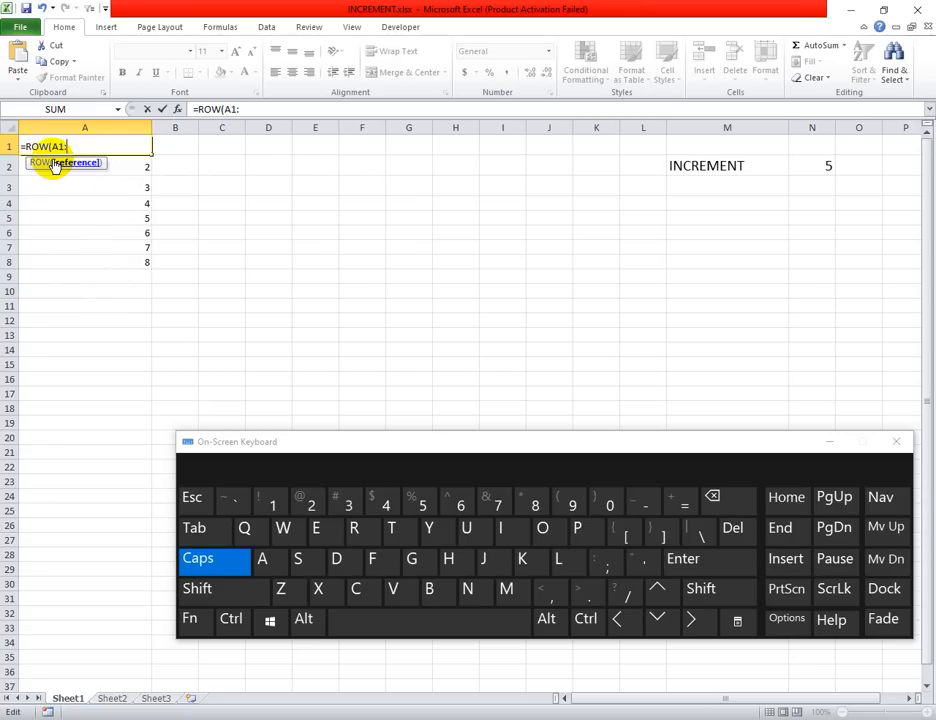
type("A")
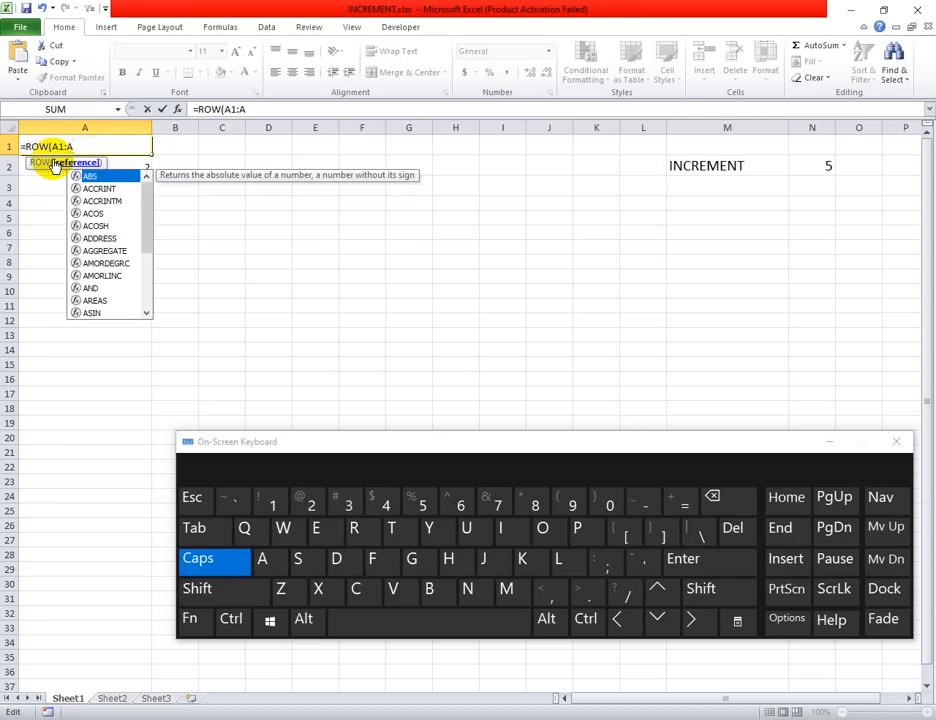
type("1")
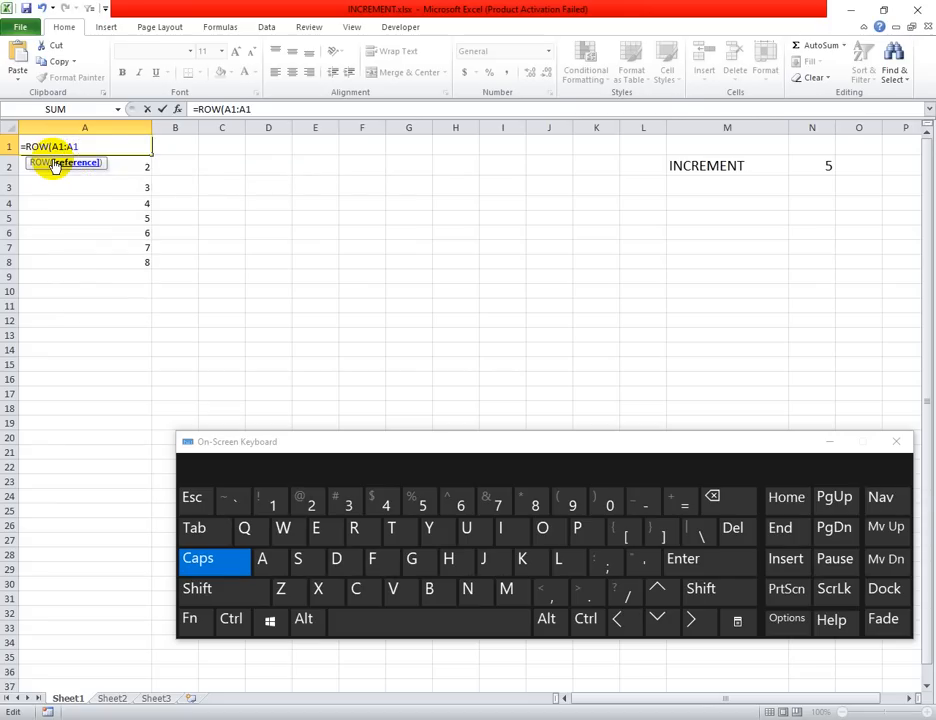
key("Return")
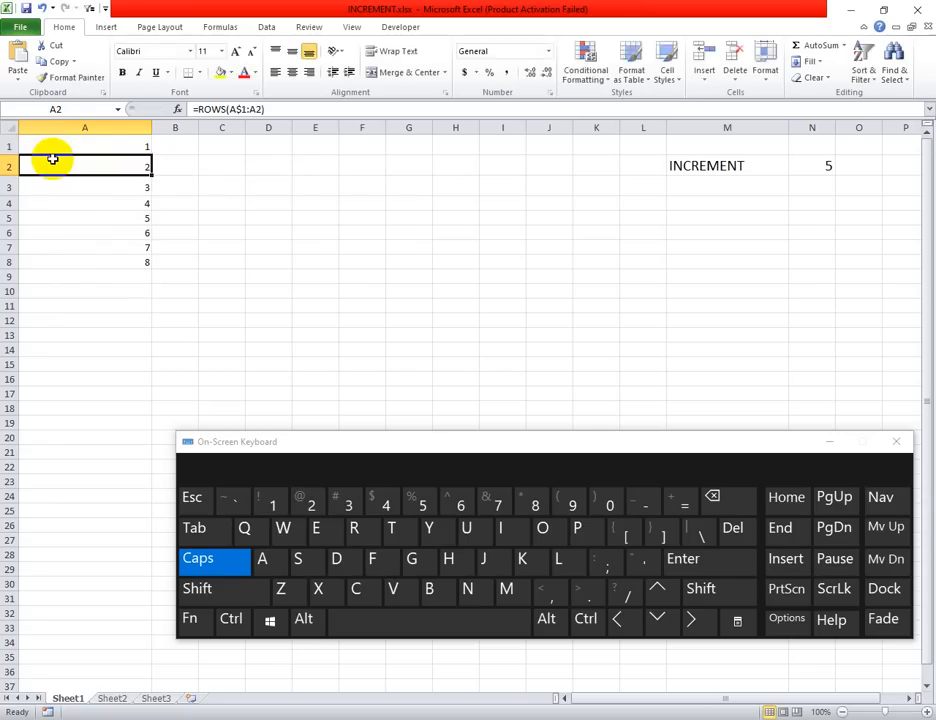
Step: Fill the =ROW(A1:A1) formula from cell A1 down to A8
left_click(130, 147)
left_click_drag(151, 156, 151, 263)
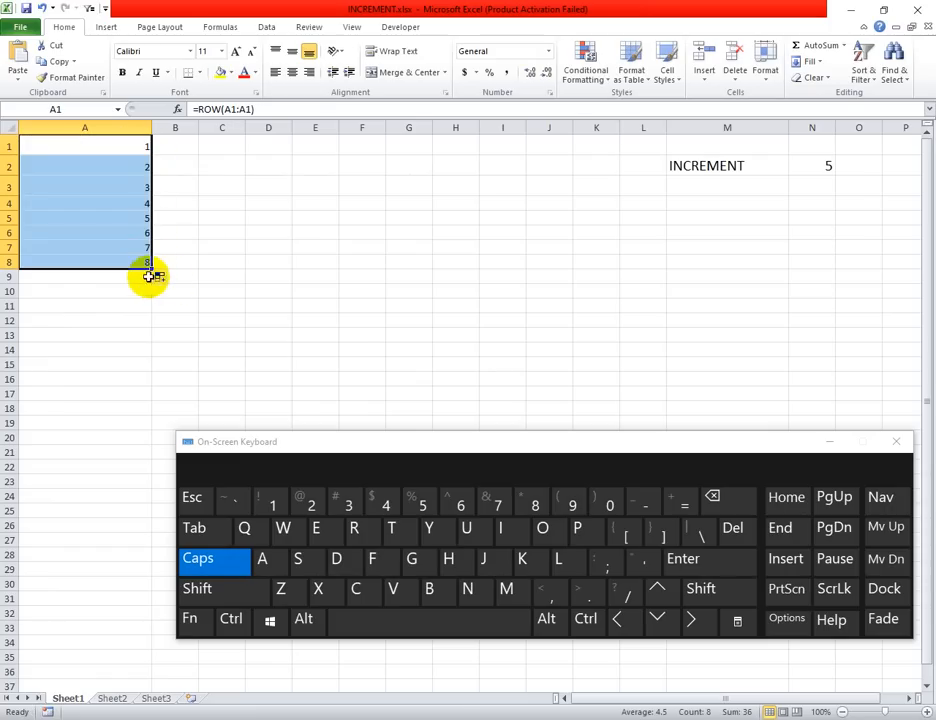
left_click(141, 150)
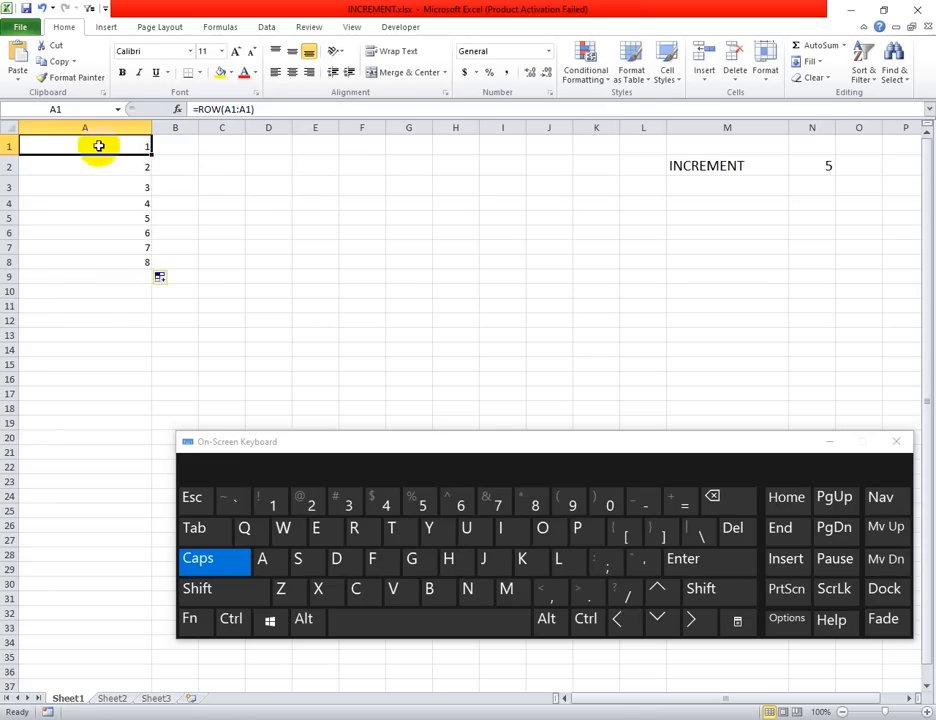
Step: Insert a blank row above row 1 and check the shifted ROW formulas in cells A2 and A3
left_click(9, 146)
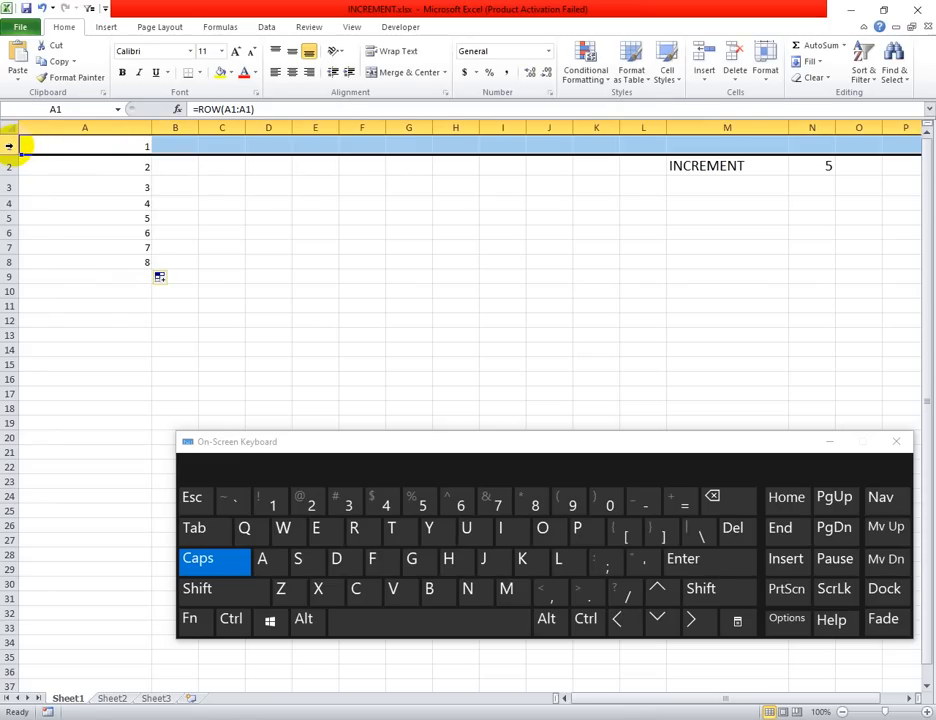
right_click(12, 148)
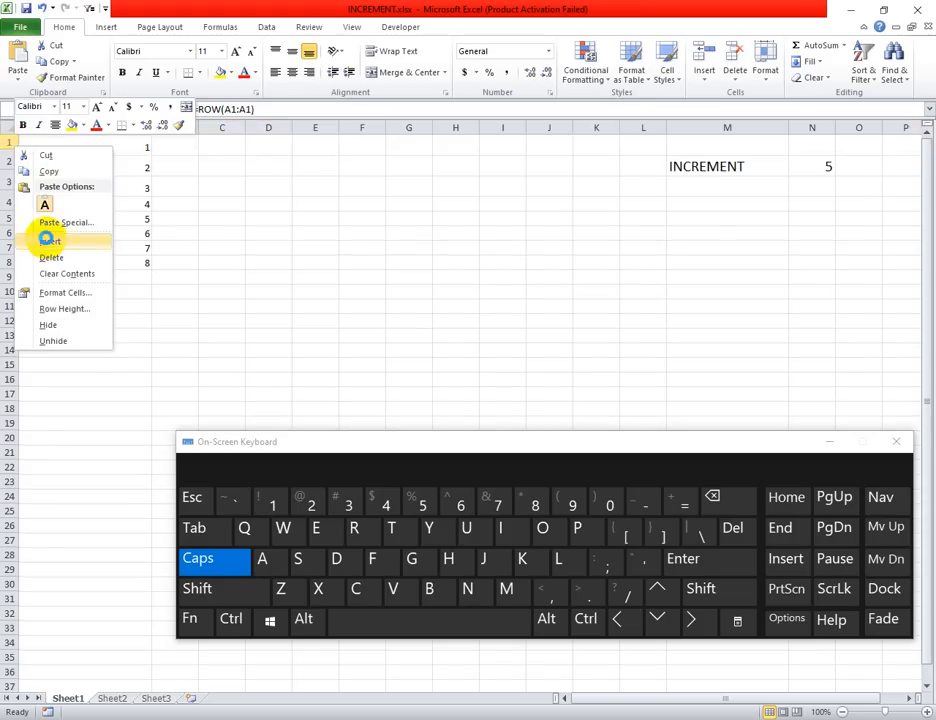
left_click(46, 240)
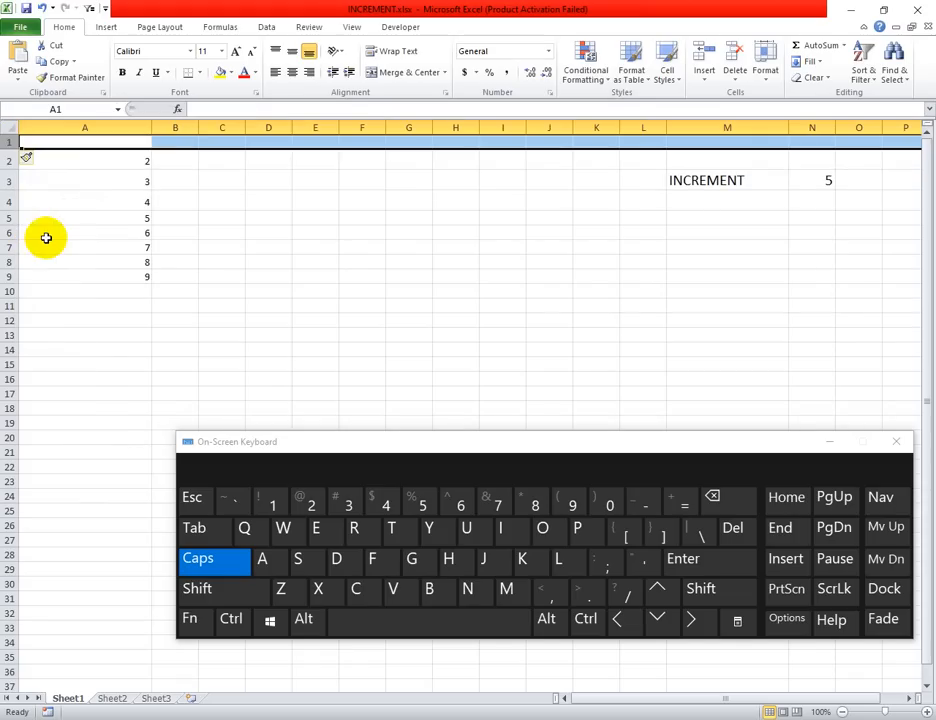
left_click(131, 162)
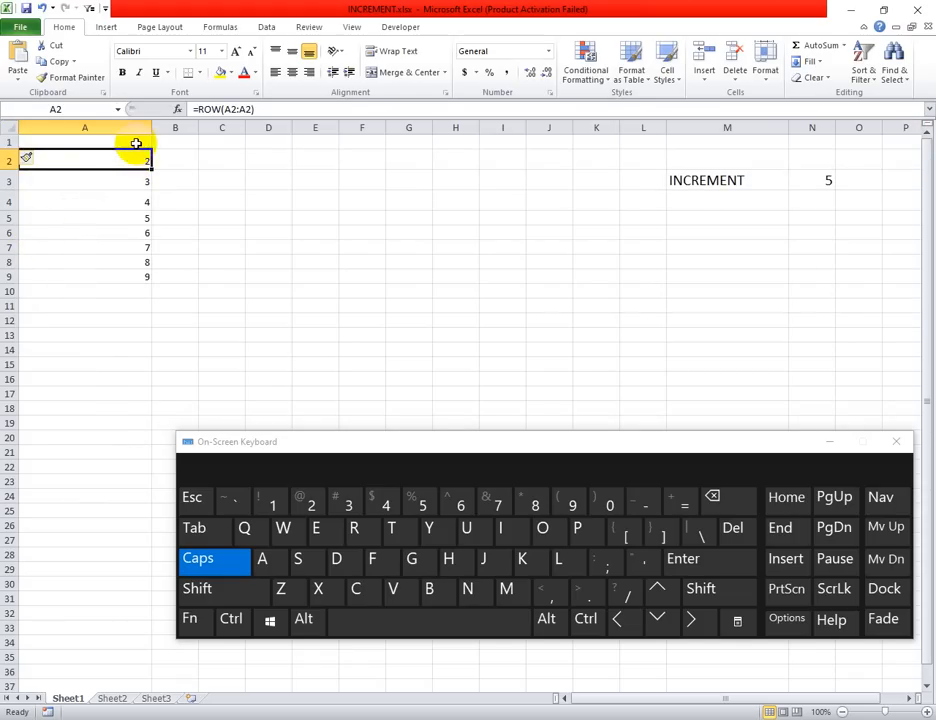
left_click(136, 143)
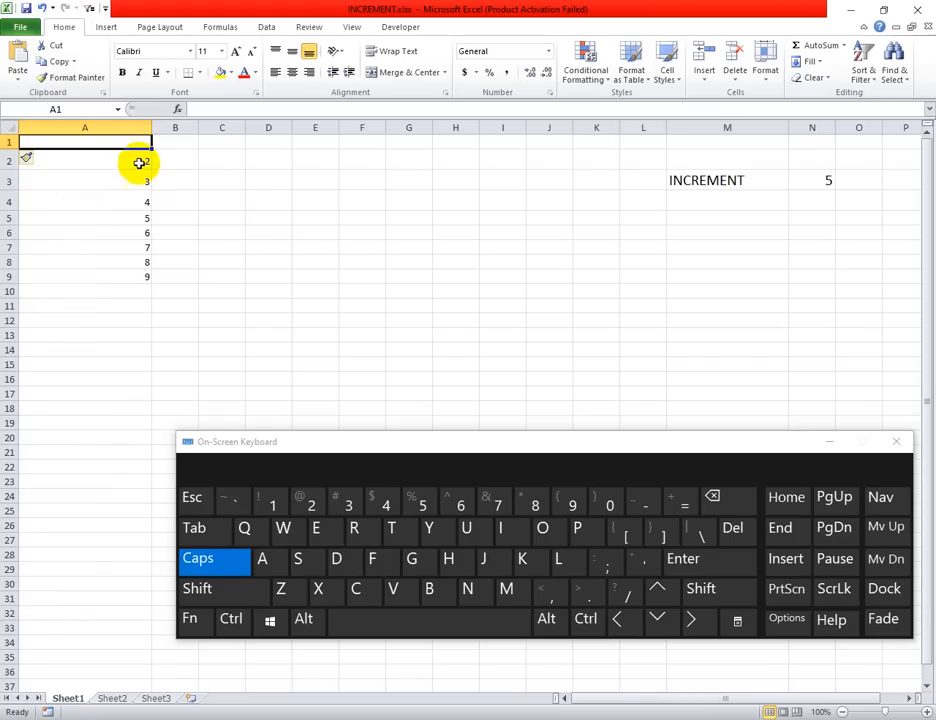
left_click(139, 163)
left_click(142, 180)
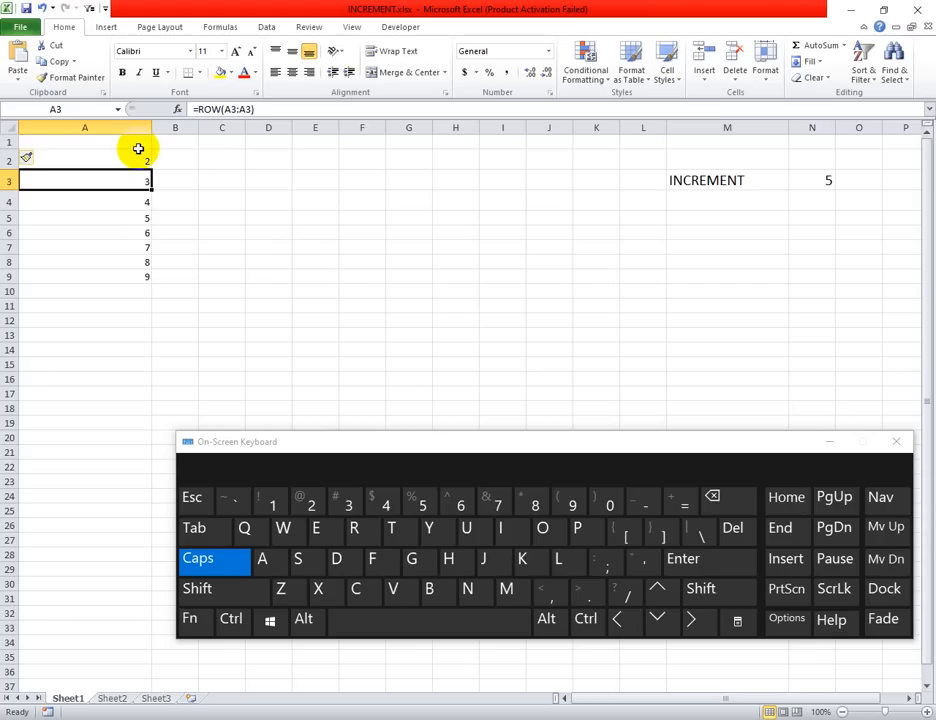
Step: Delete the blank row 1 above the ROW formulas
left_click(10, 143)
right_click(10, 143)
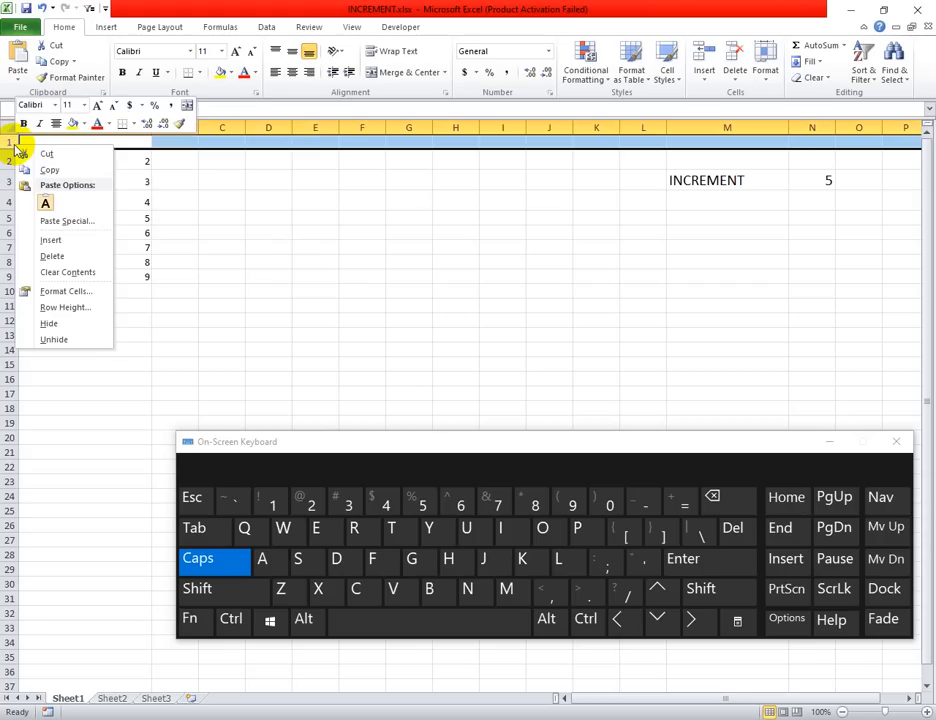
left_click(50, 255)
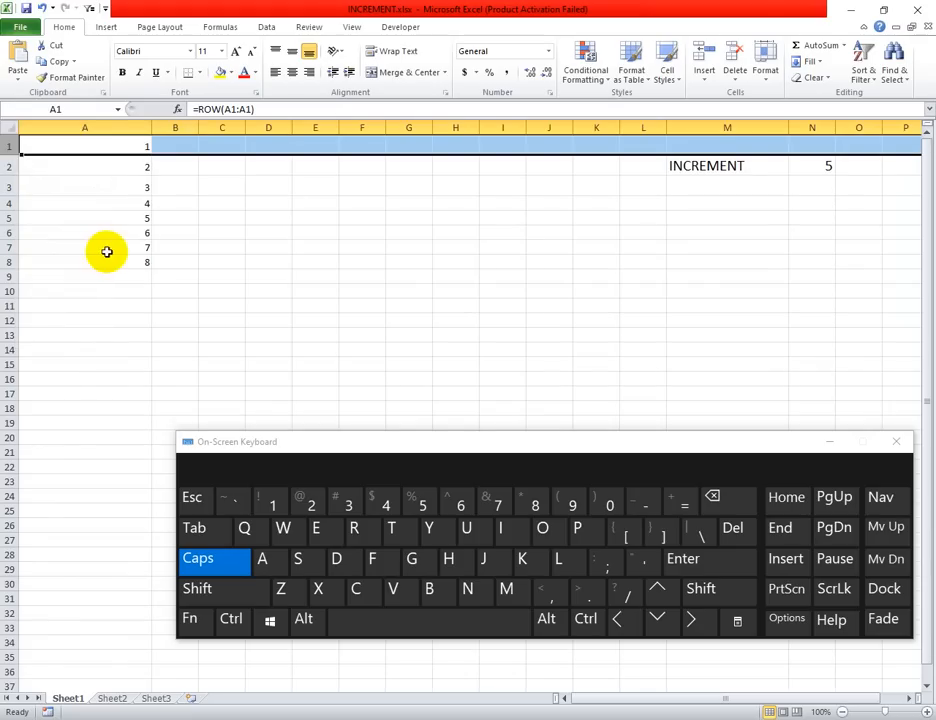
left_click(135, 185)
Step: Replace the content of cell A1 with the formula =ROWS(A1:A1)
left_click(133, 149)
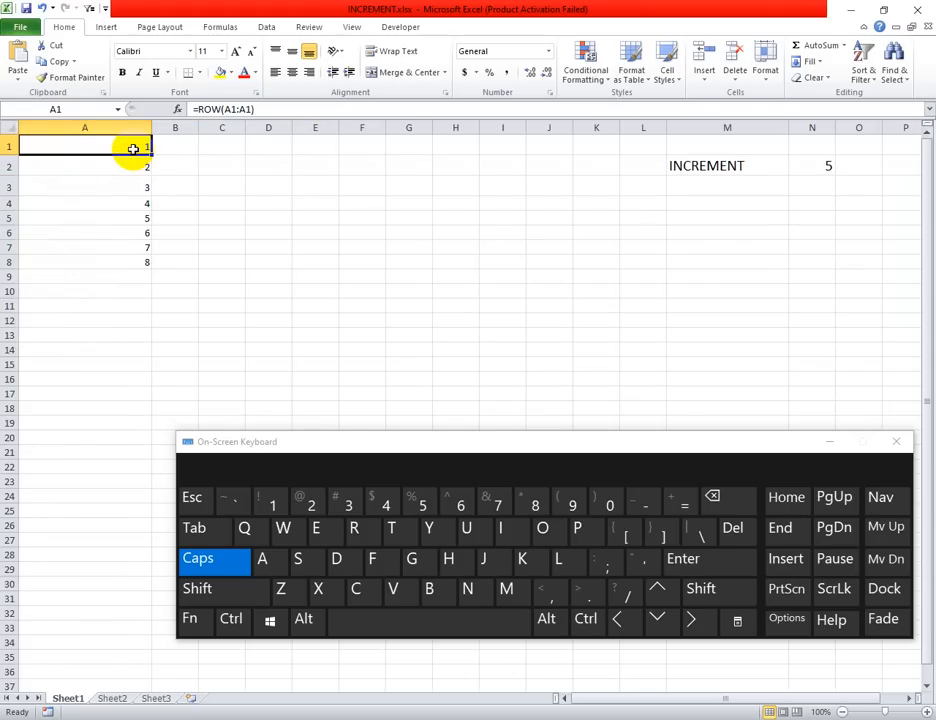
key("BackSpace")
type("=")
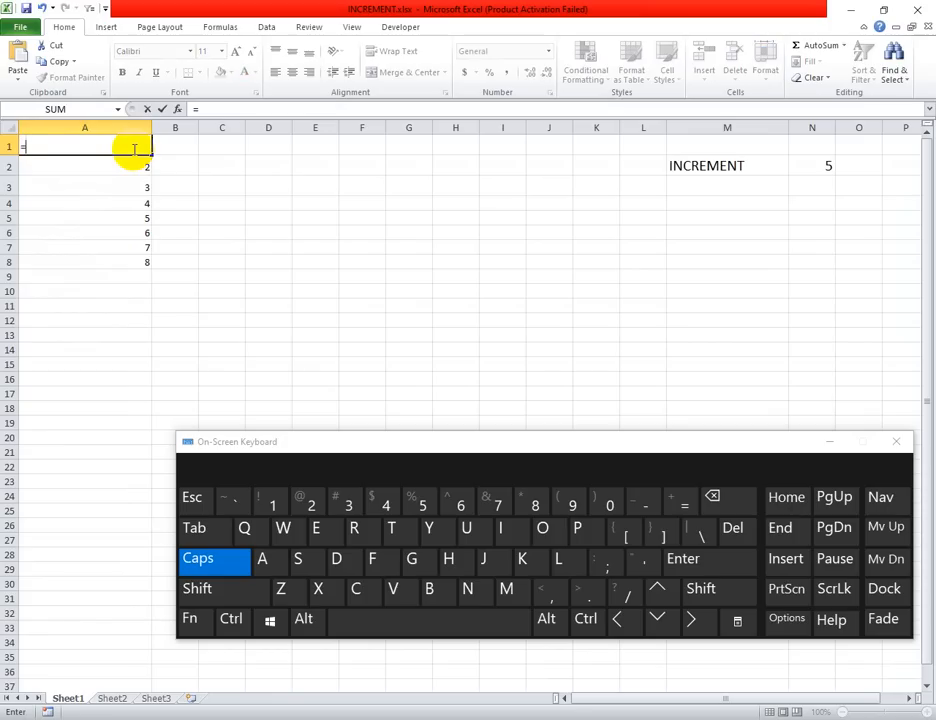
type("ROWS")
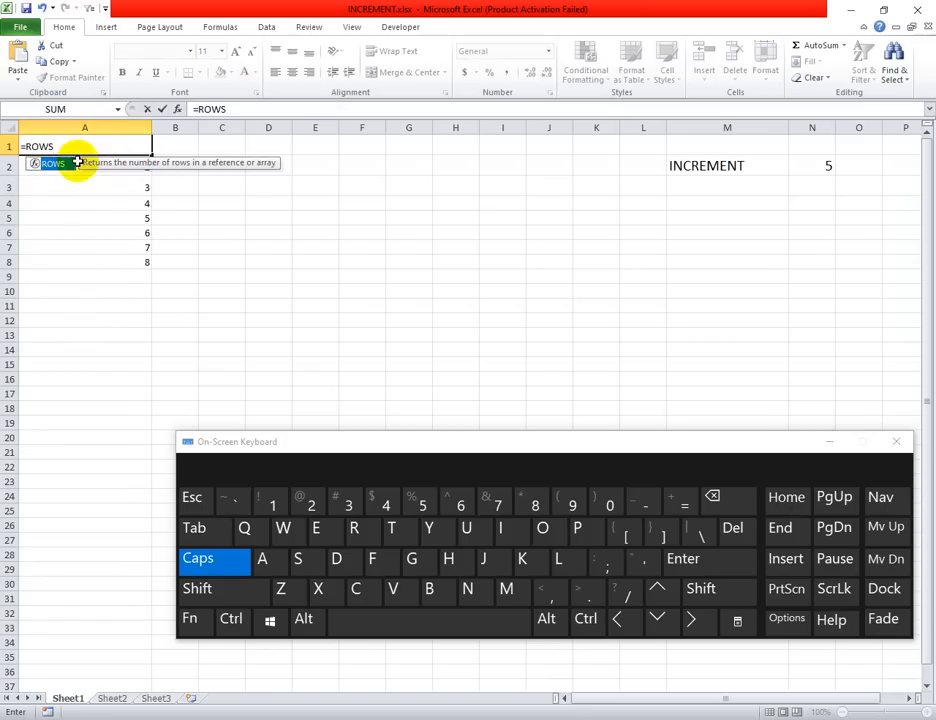
double_click(46, 164)
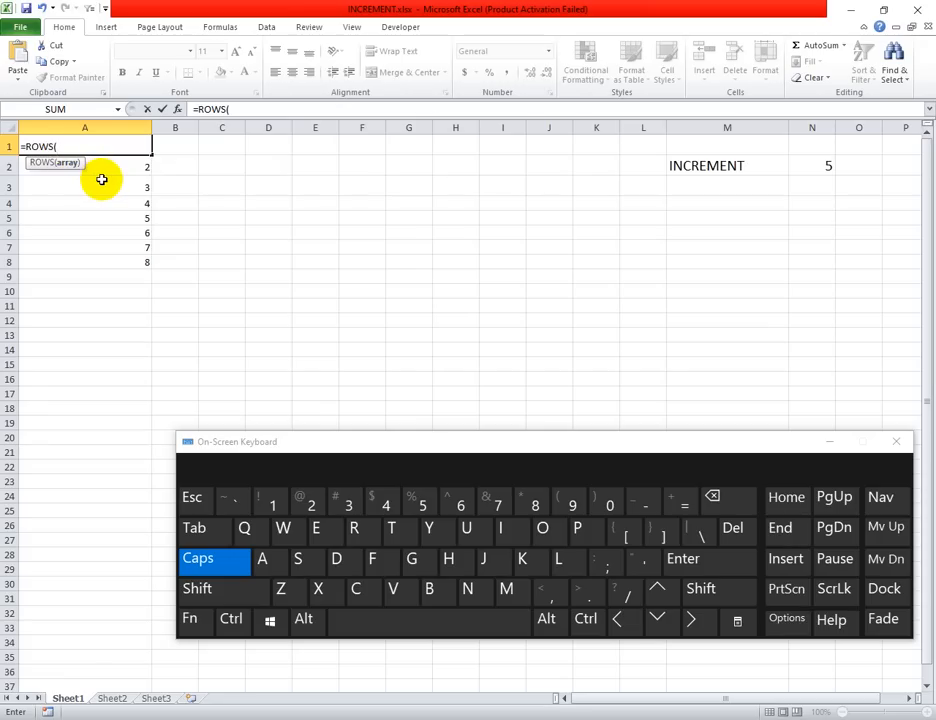
type("A1;")
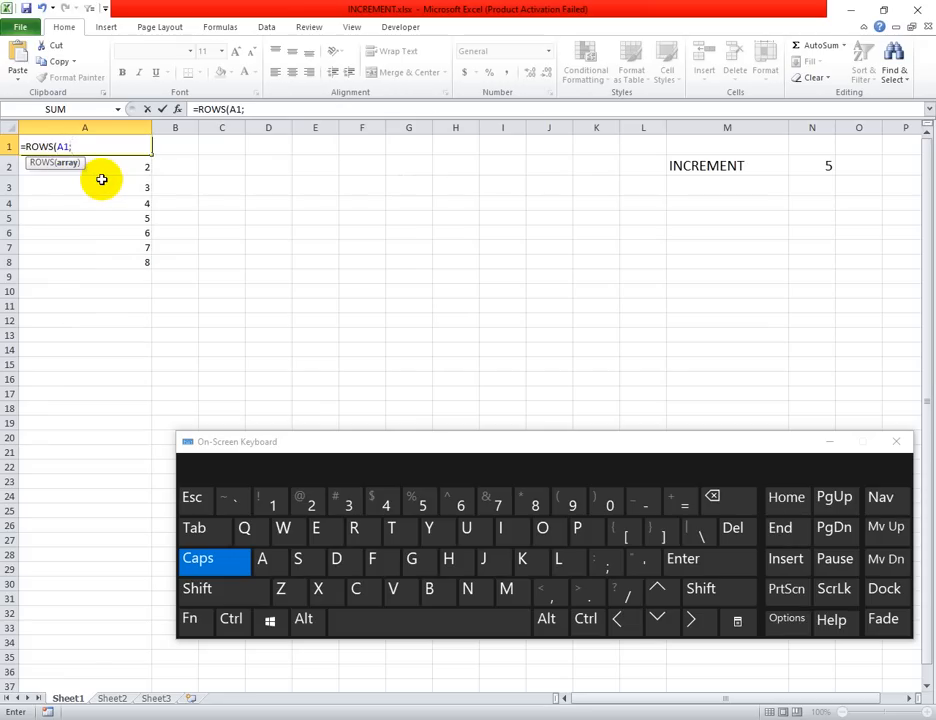
key("BackSpace")
type(":")
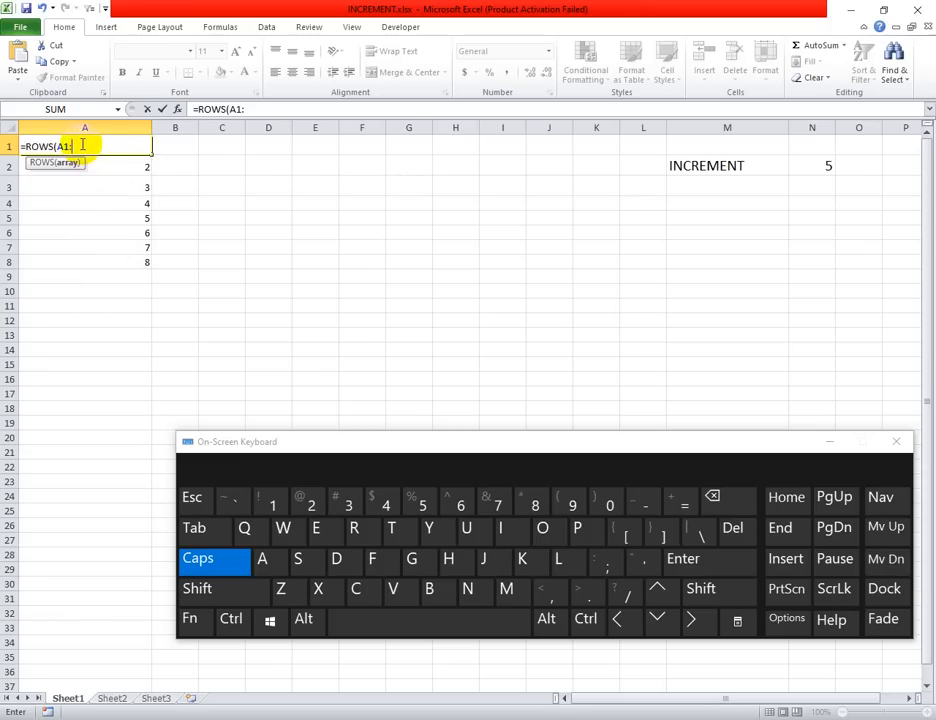
type("A")
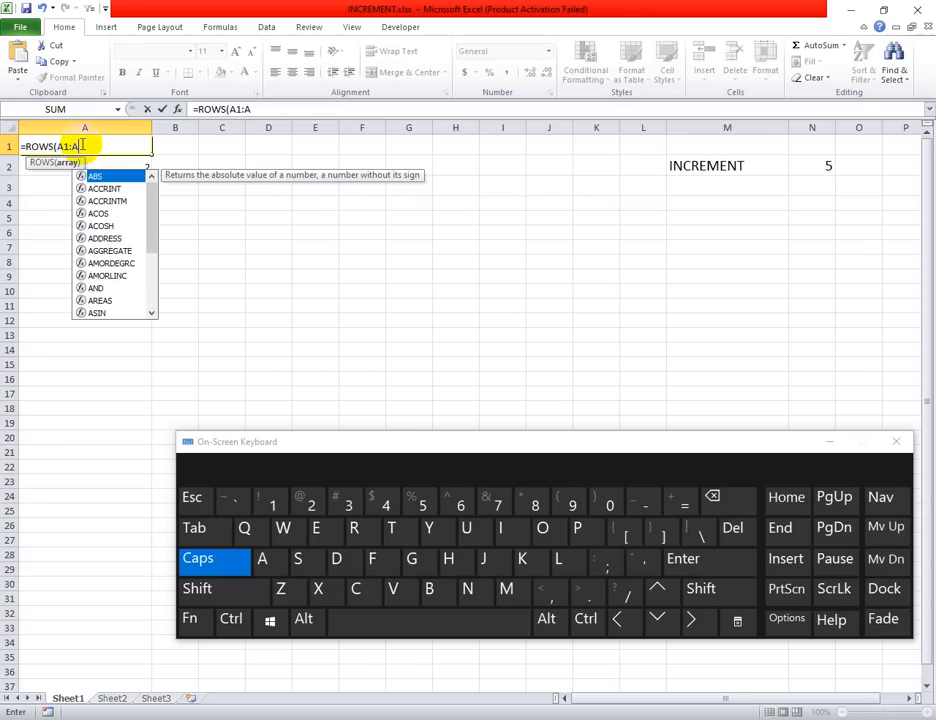
type("1")
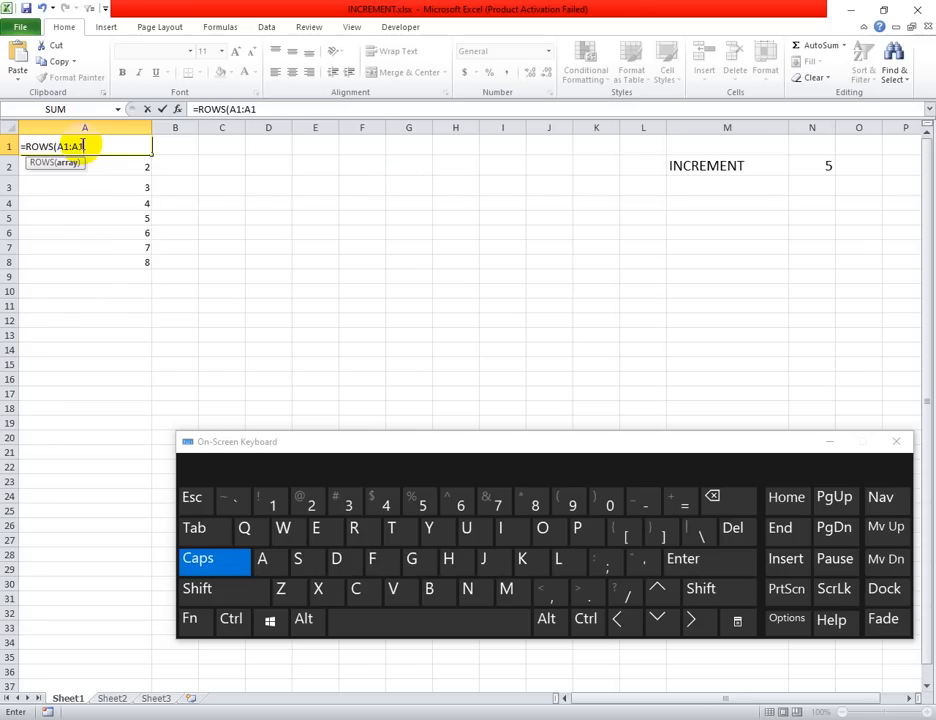
type(")")
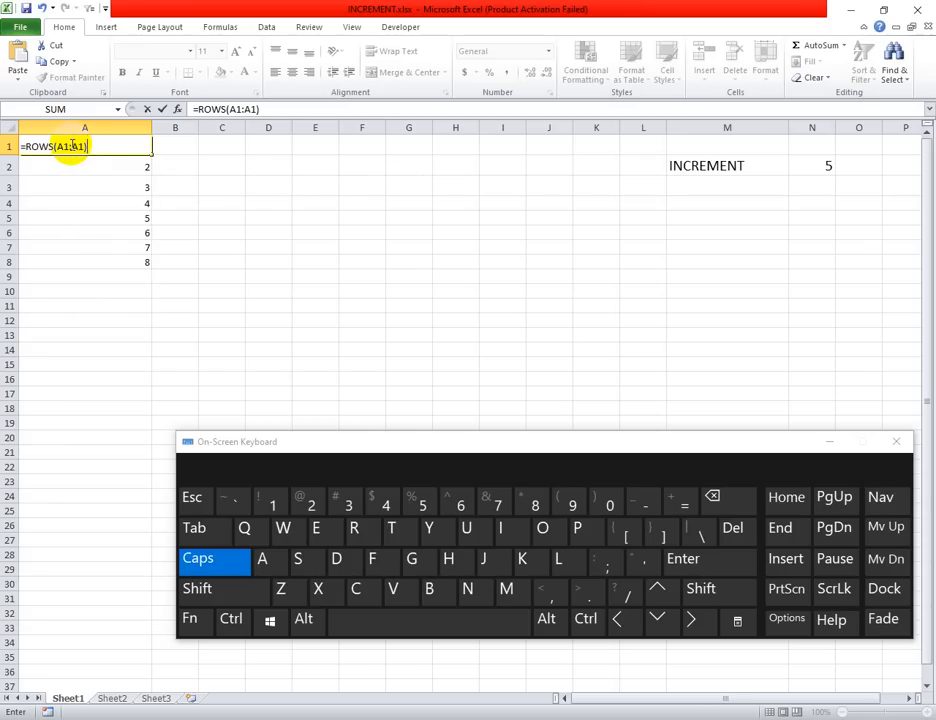
Step: Make the first reference in cell A1's formula absolute so it reads =ROWS($A$1:A1), and commit it
left_click(67, 146)
double_click(63, 146)
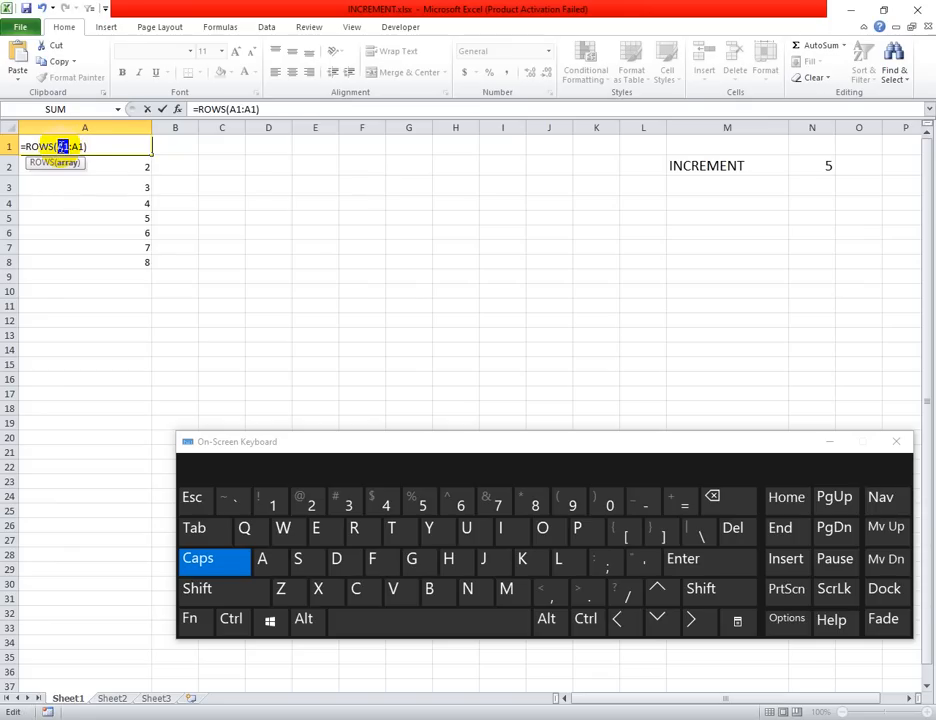
key("F4")
left_click(108, 147)
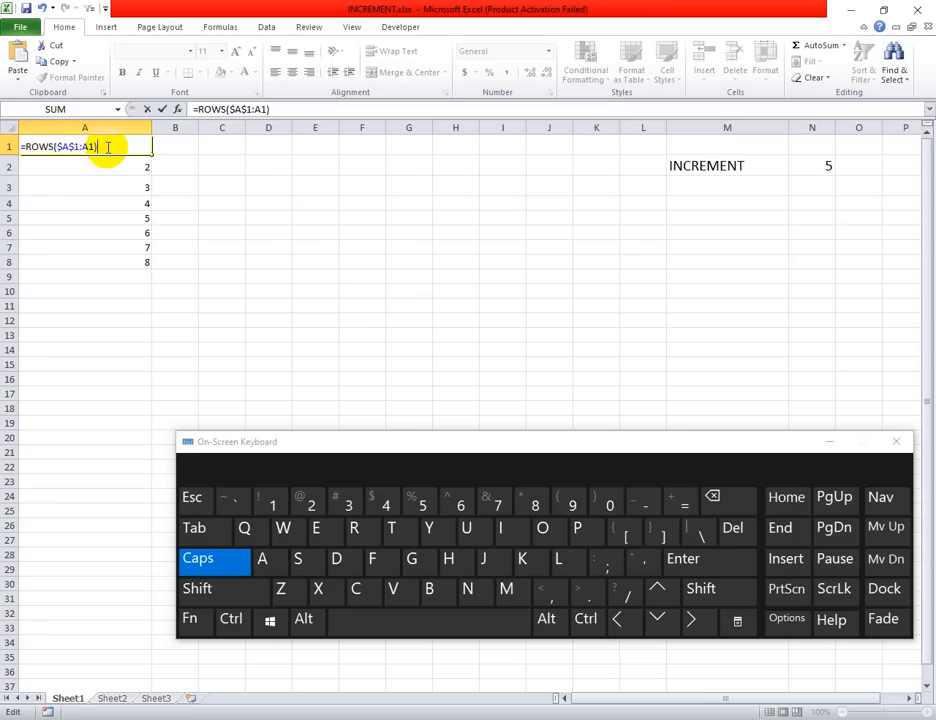
key("Return")
Step: Fill the =ROWS($A$1:A1) formula from cell A1 down to A8
left_click(142, 148)
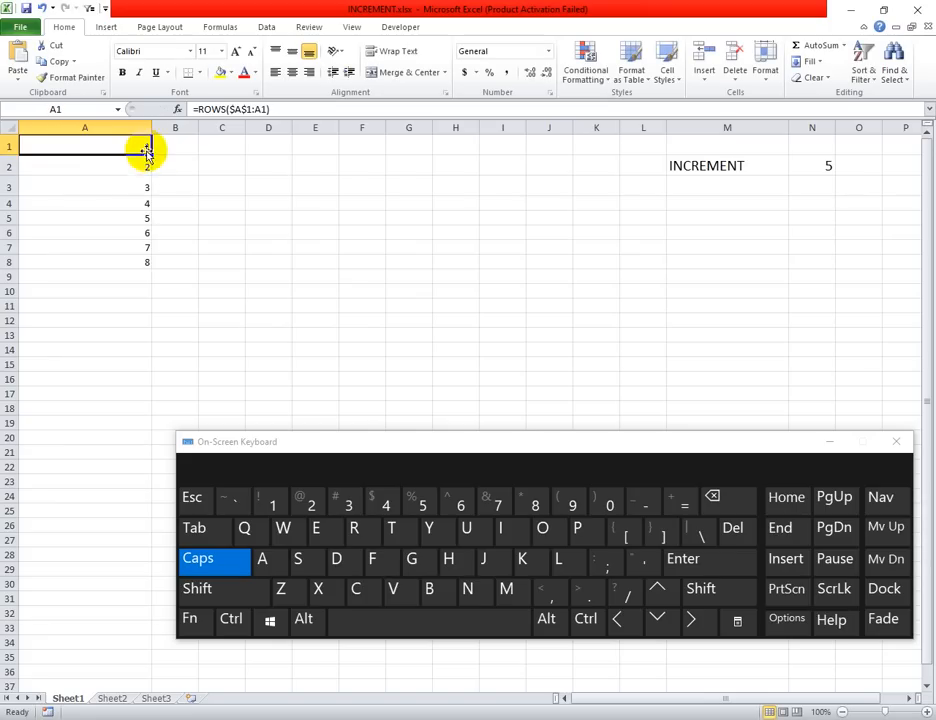
left_click_drag(153, 157, 151, 264)
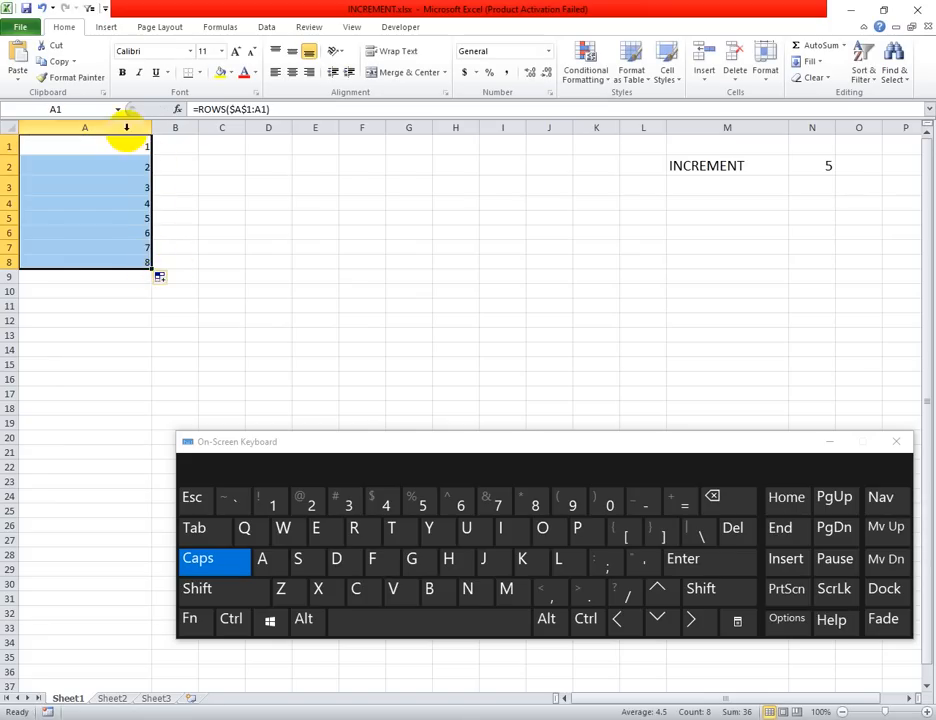
left_click(79, 146)
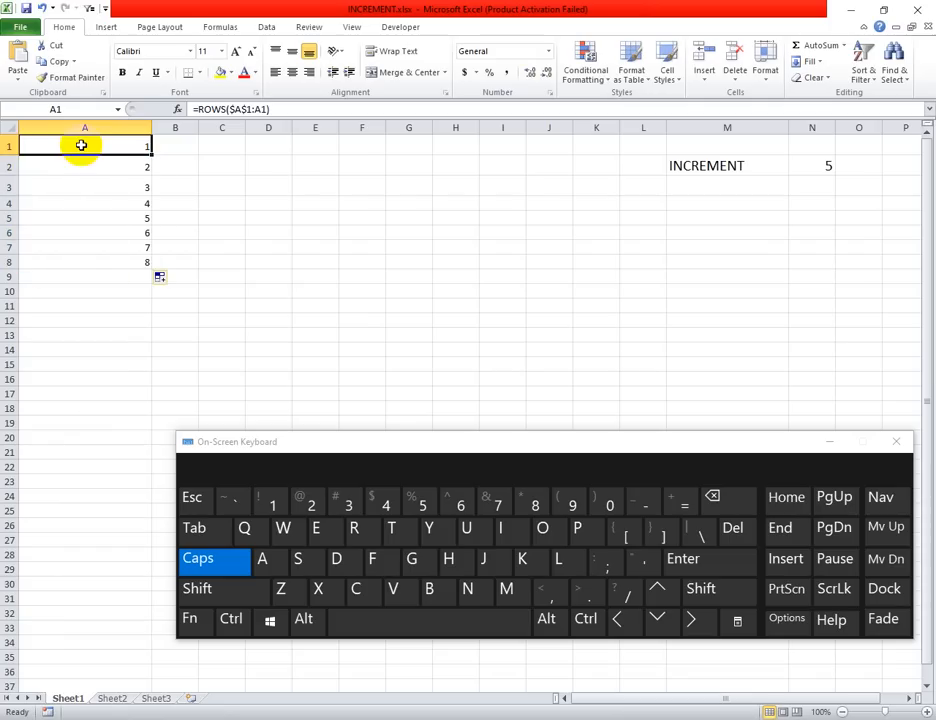
Step: Insert a blank row above row 1 and select the shifted ROWS formulas in A2:A9 to check their numbering
left_click(8, 146)
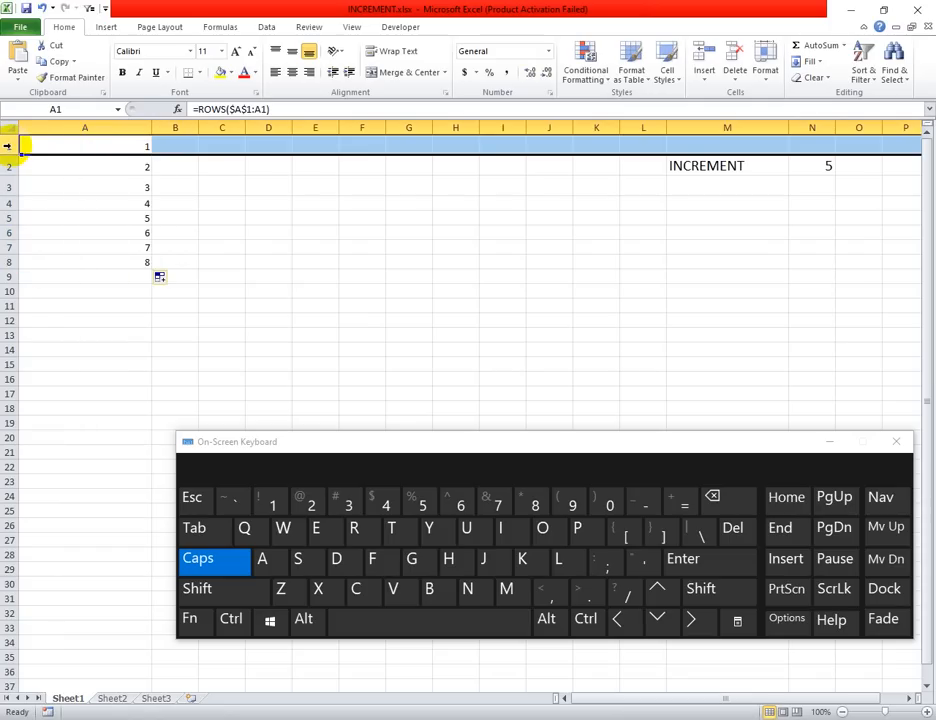
right_click(10, 146)
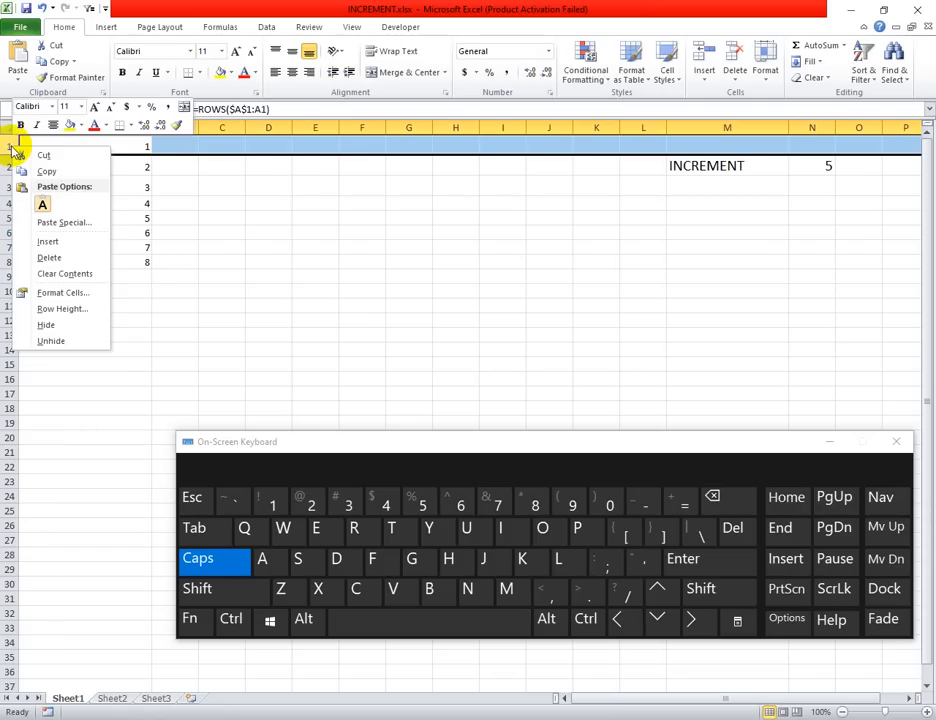
left_click(42, 245)
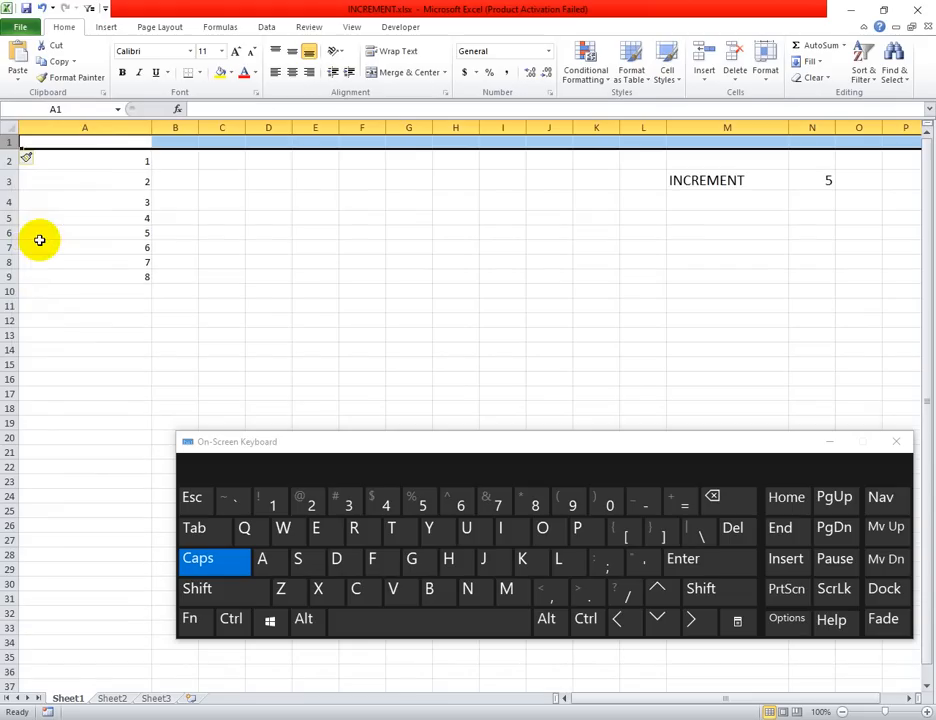
left_click_drag(141, 163, 140, 278)
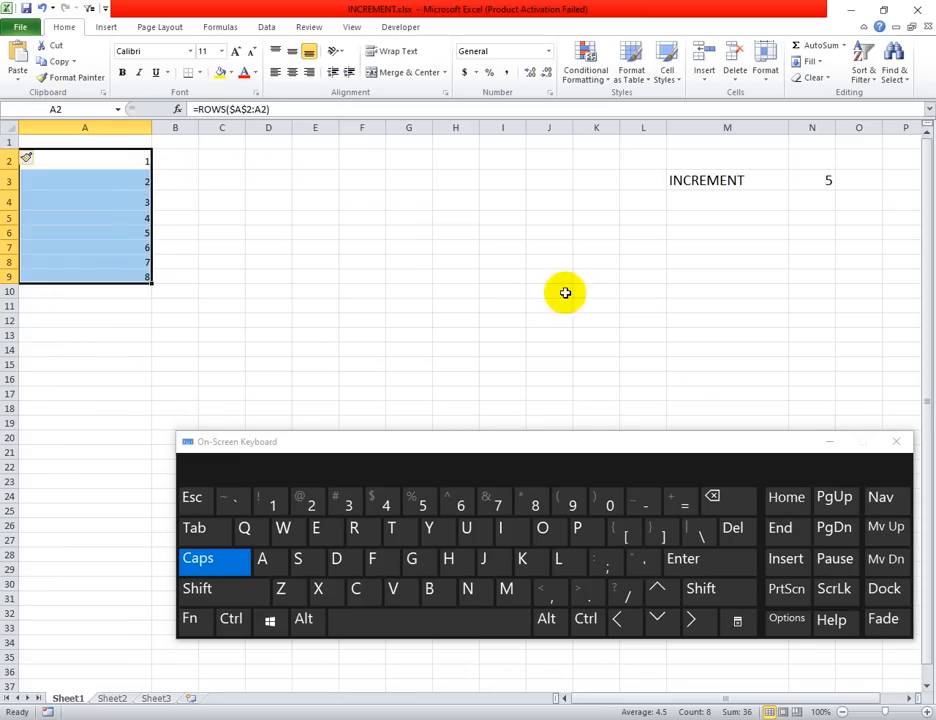
Step: Close the on-screen keyboard and clear the trial ROWS formulas by emptying the range A1:B14
left_click(894, 442)
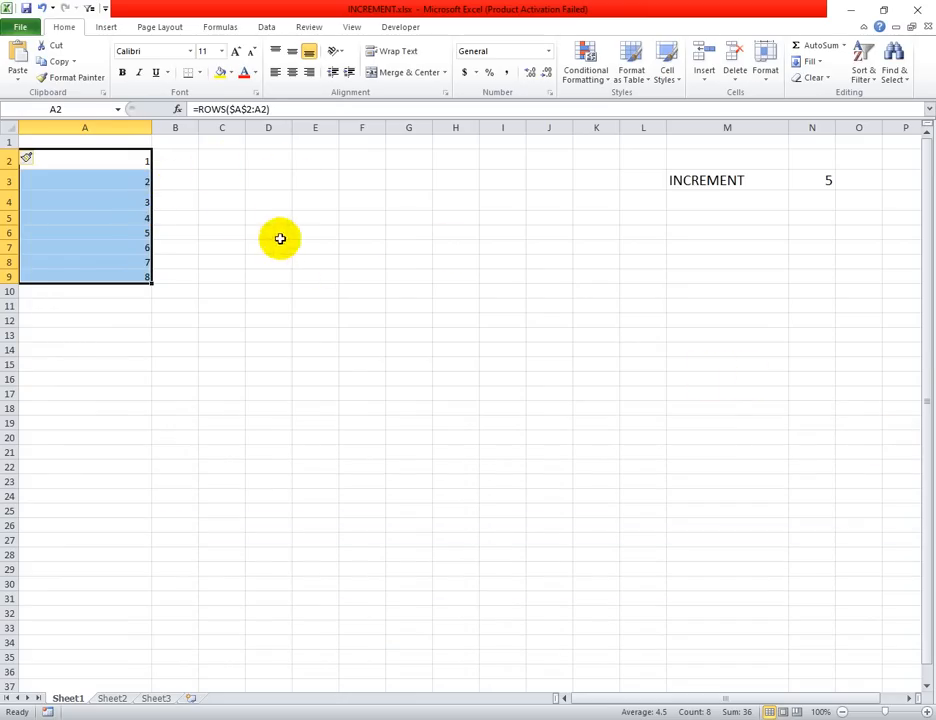
left_click_drag(94, 152, 167, 342)
key("Delete")
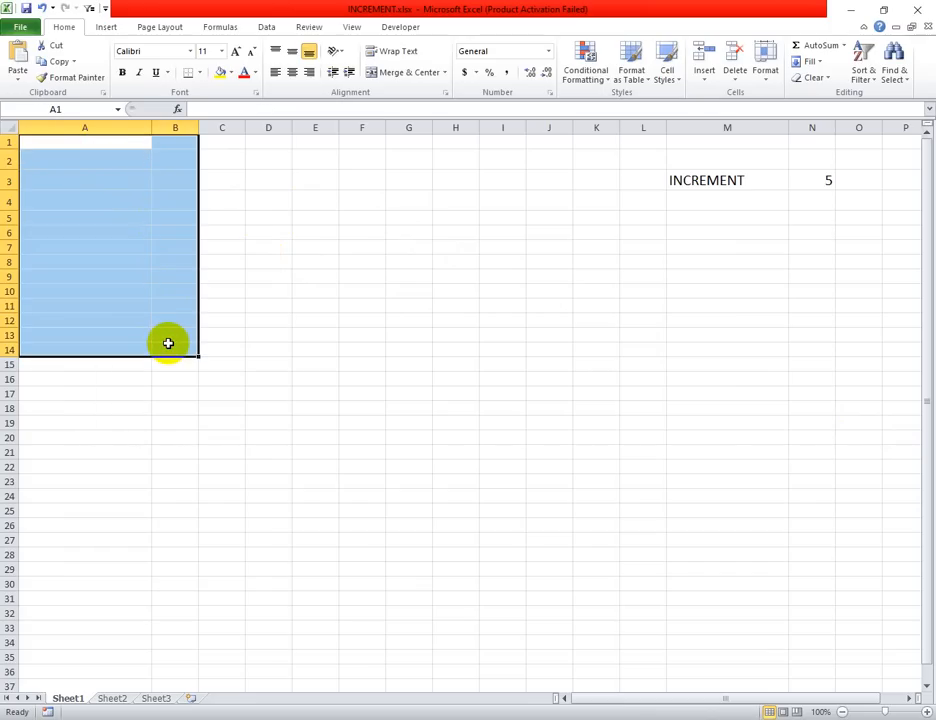
left_click(378, 236)
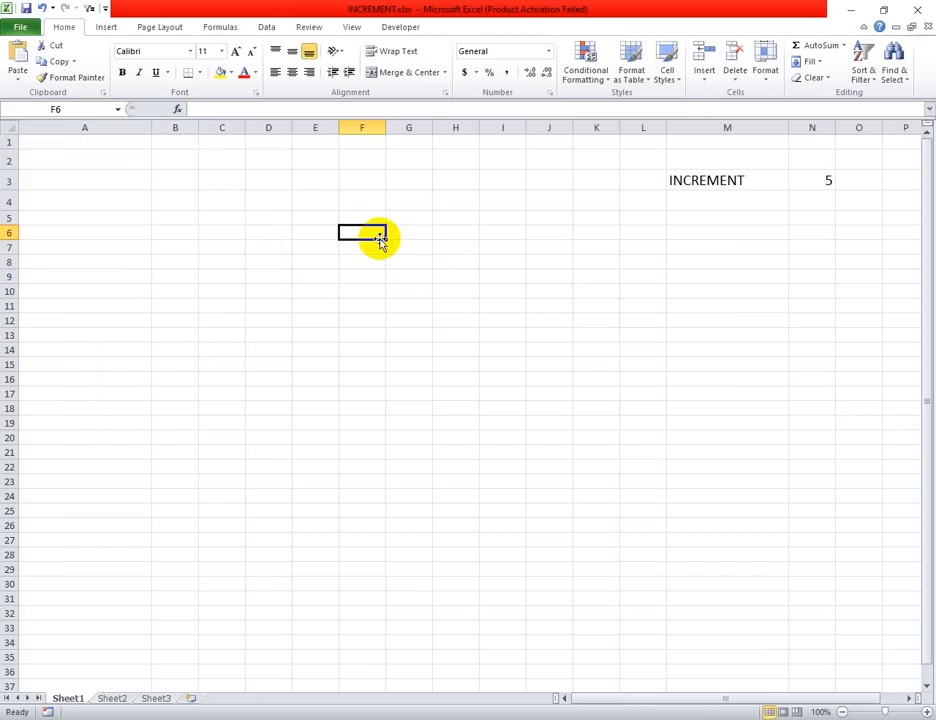
left_click(107, 161)
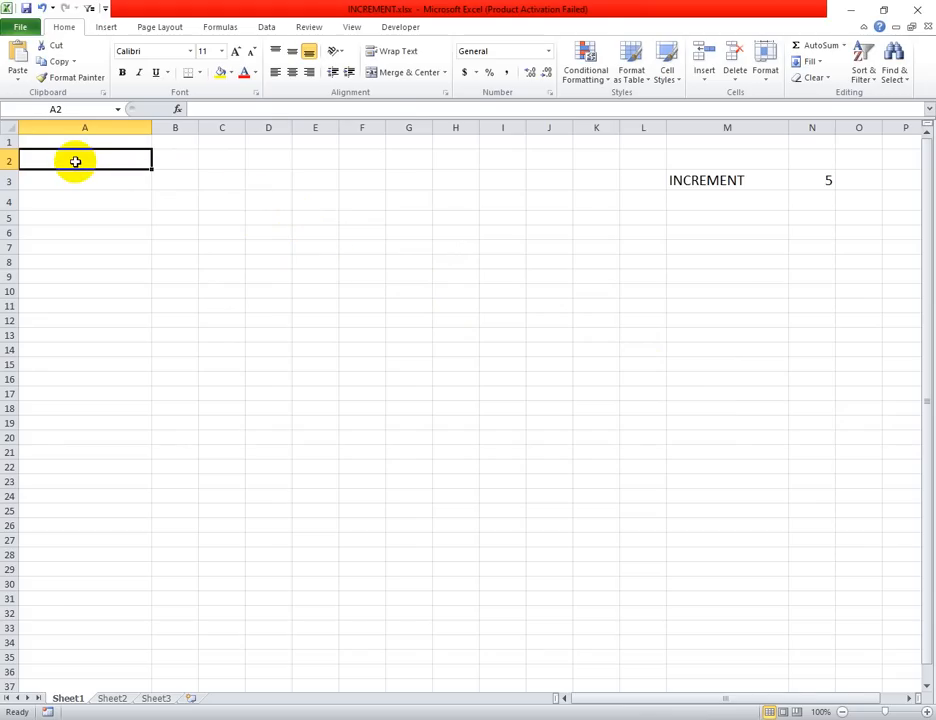
type("=")
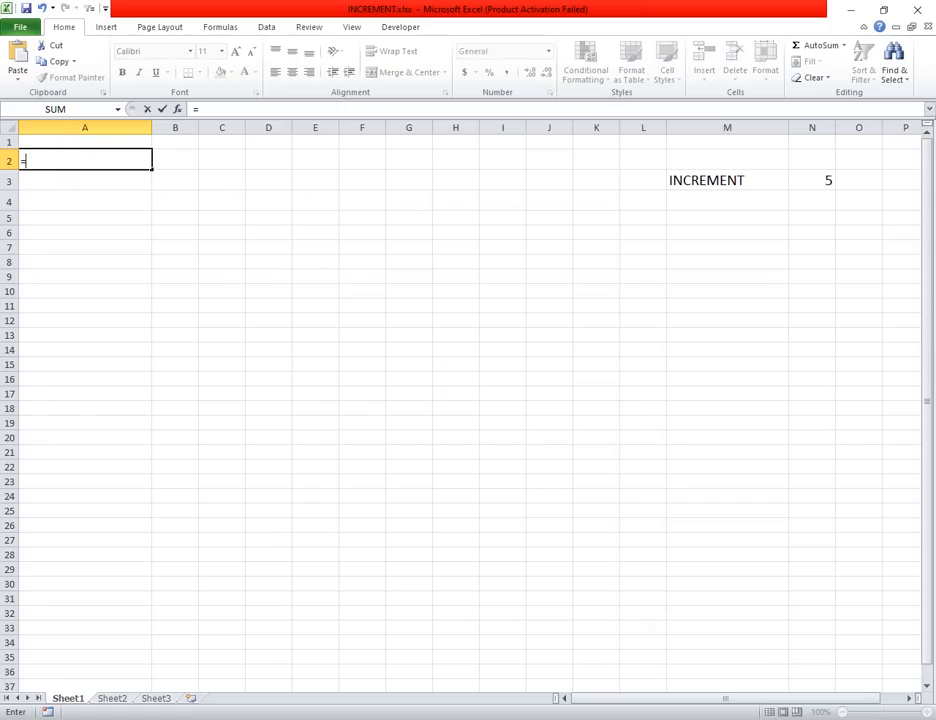
left_click(603, 718)
left_click(64, 162)
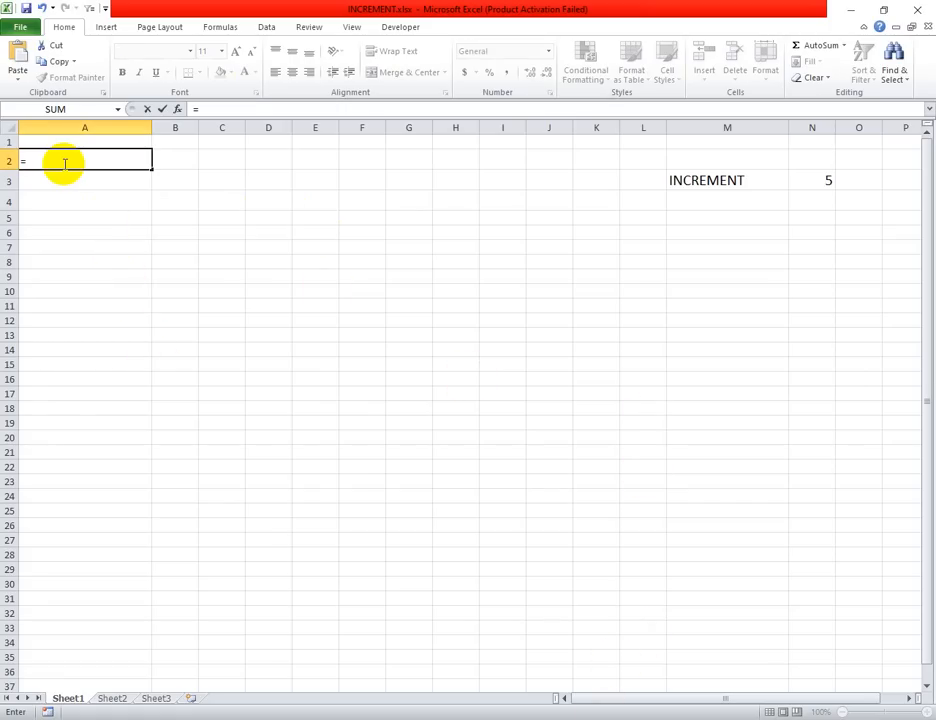
type("RO")
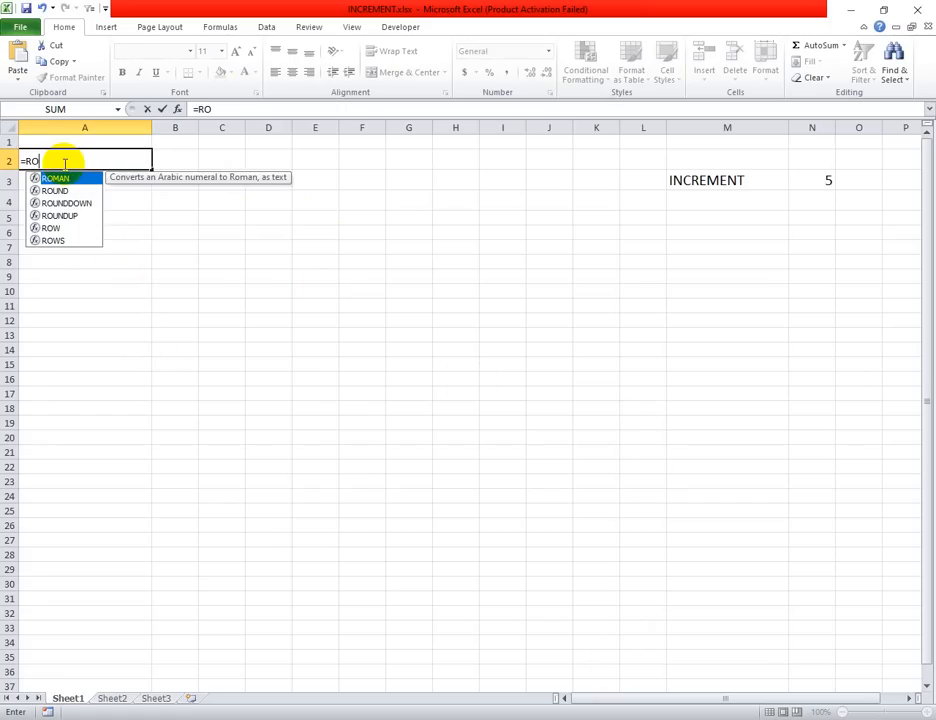
type("WS")
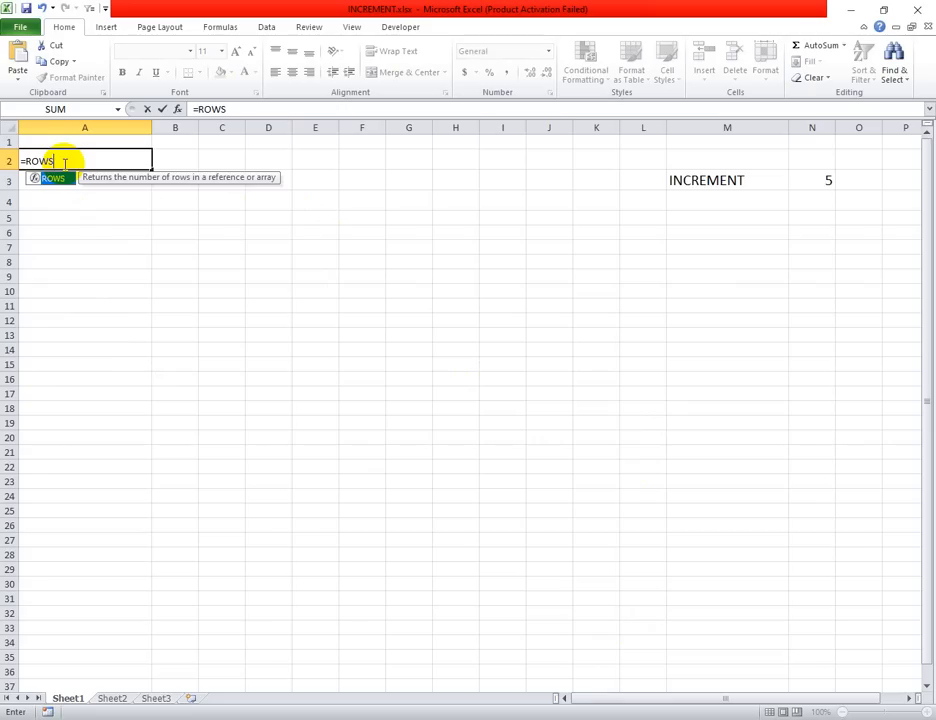
double_click(54, 179)
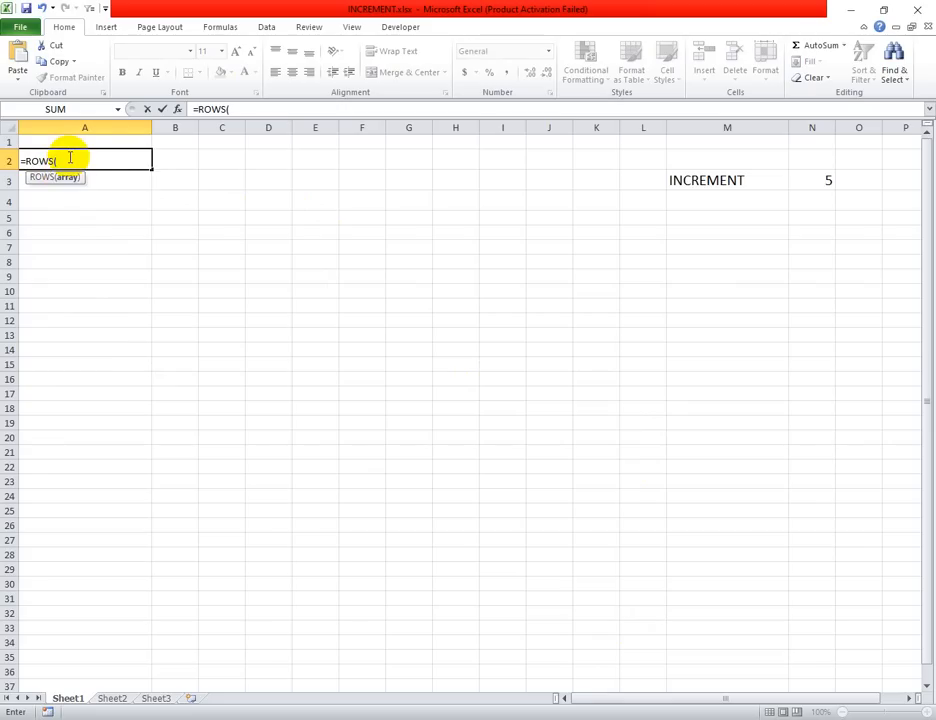
left_click(63, 142)
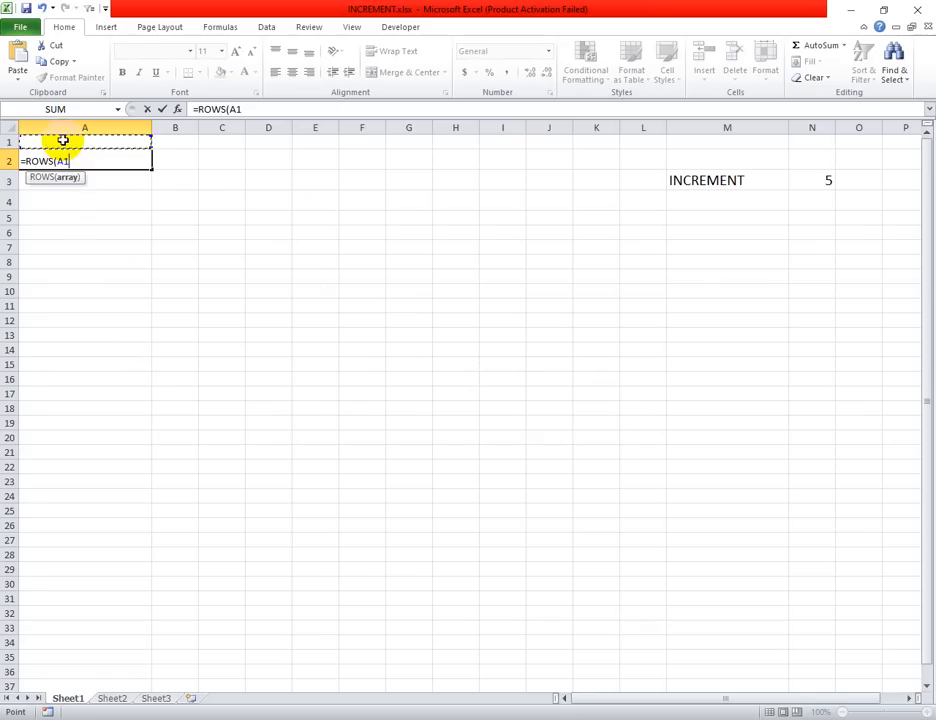
left_click_drag(84, 158, 8, 162)
key("BackSpace")
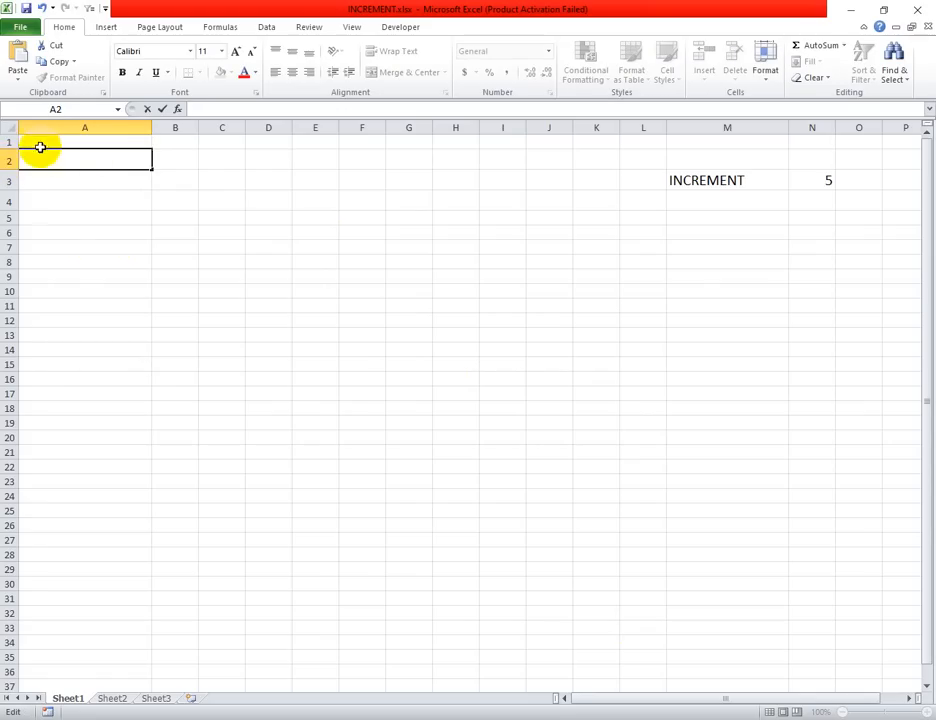
Step: Start a formula in cell A1 reading =ROWS($A$1:A1), with only the first reference absolute
left_click(42, 145)
type("=")
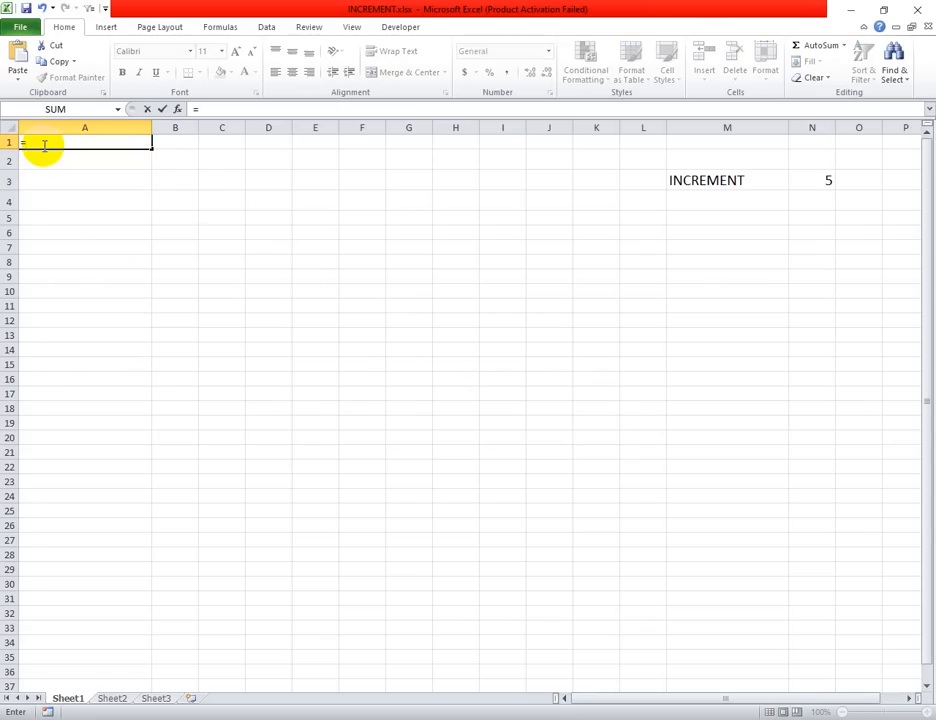
type("ROWS")
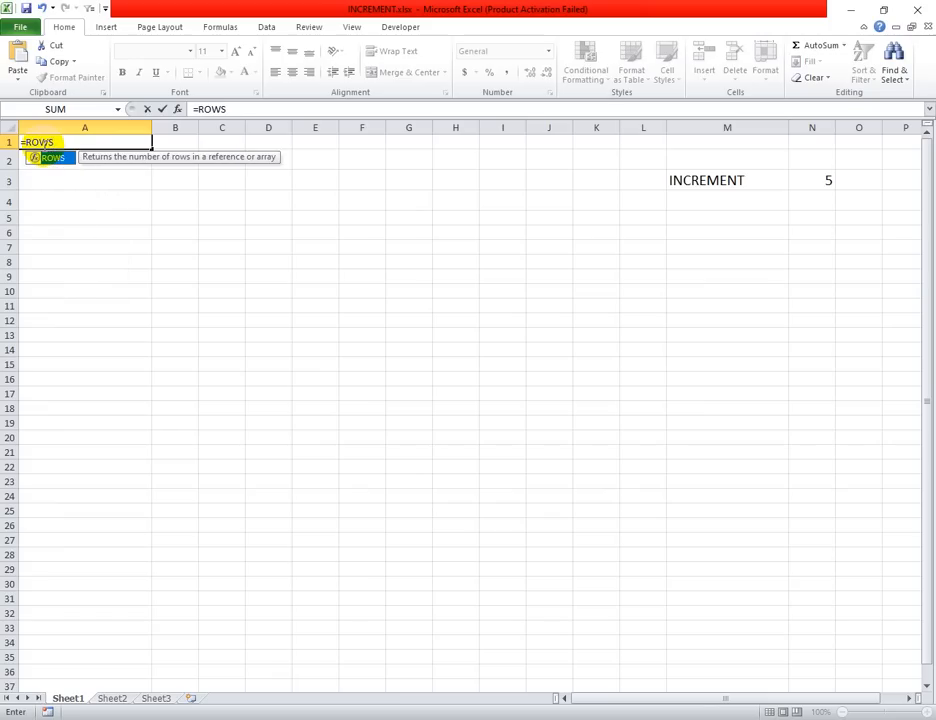
double_click(57, 158)
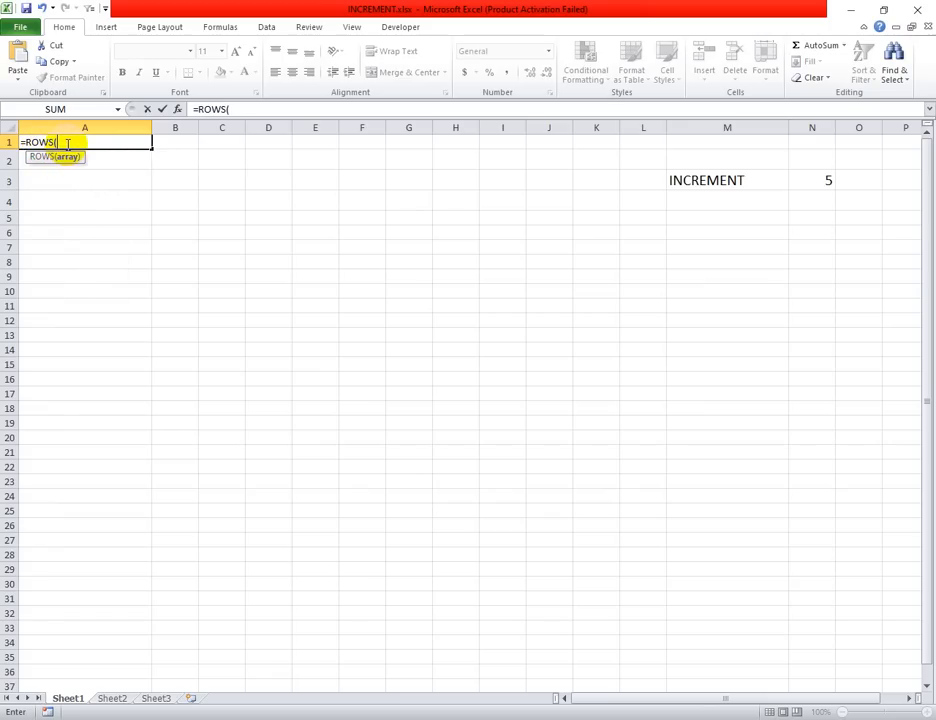
type("A1:")
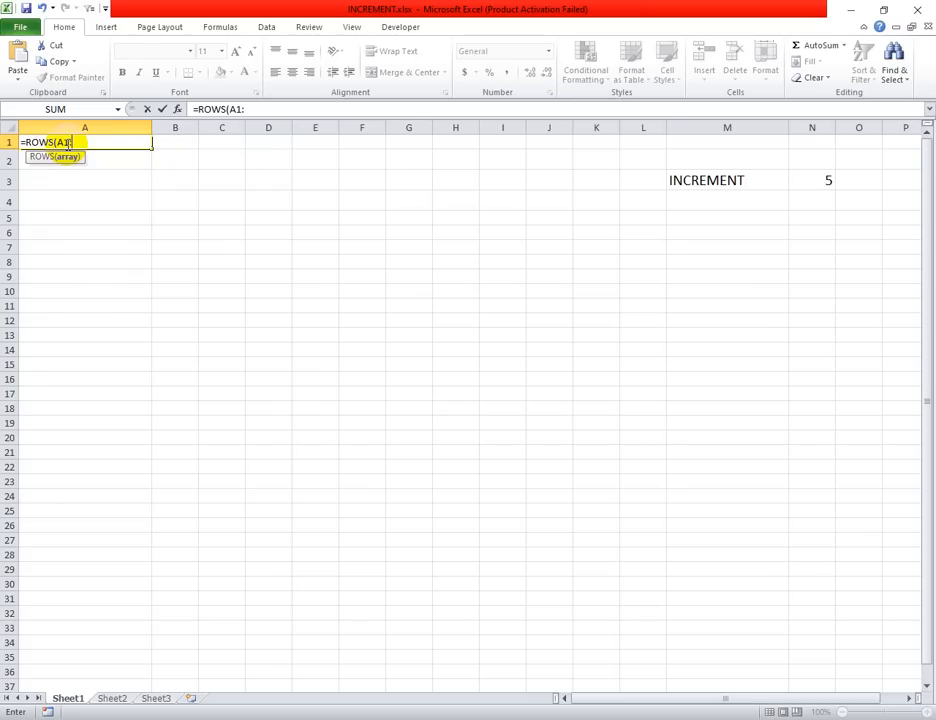
type("A")
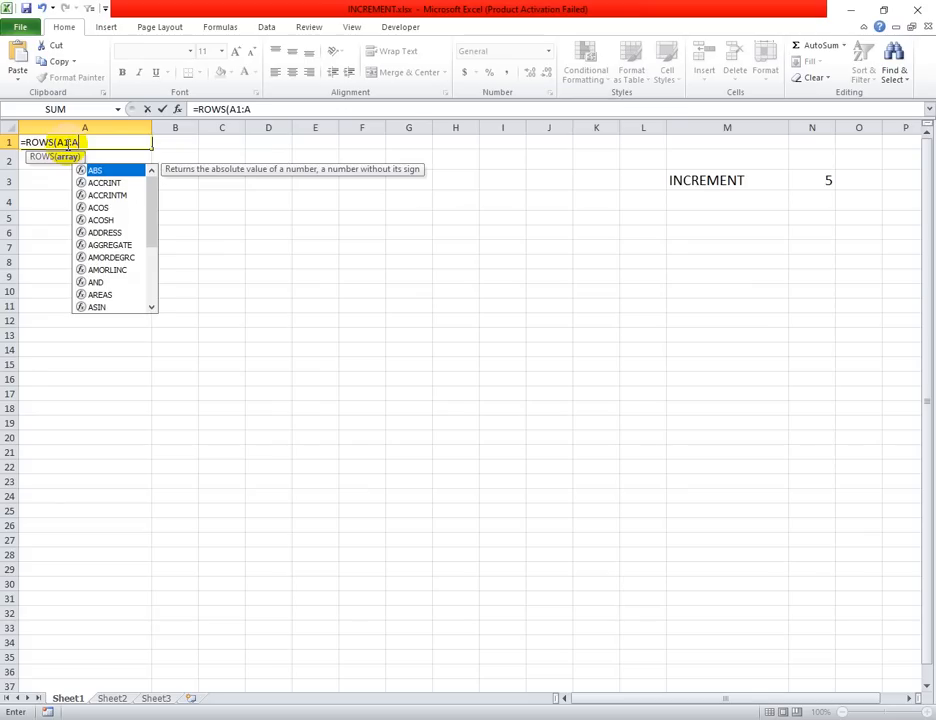
type("1")
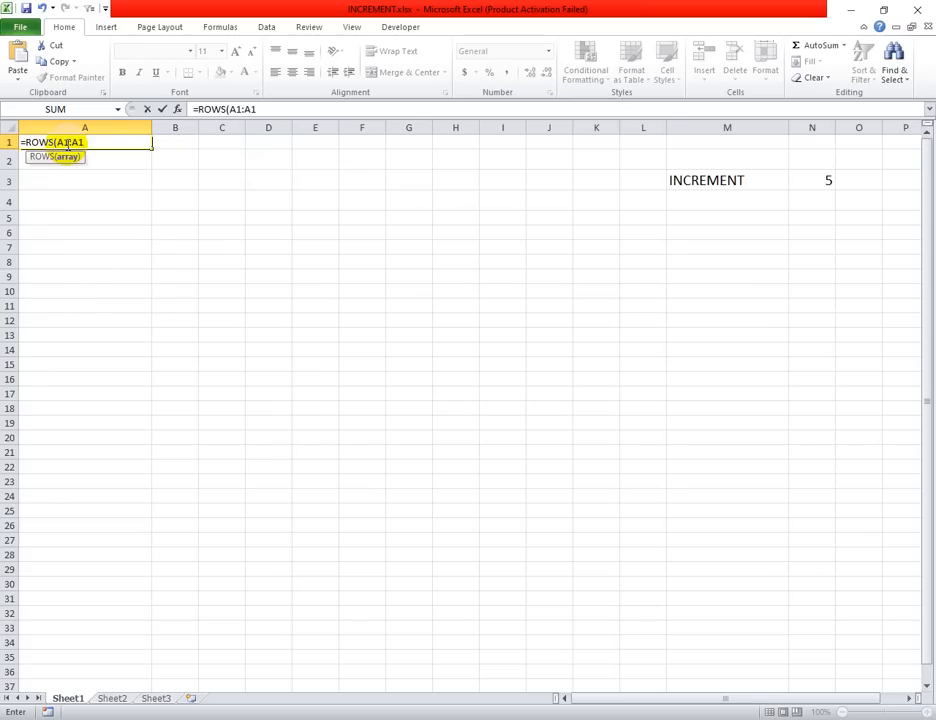
type(")")
left_click(65, 142)
key("F4")
Step: Subtract 1 from the ROWS result in A1's formula and enclose it in parentheses, giving =(ROWS($A$1:A1)-1)
left_click(97, 142)
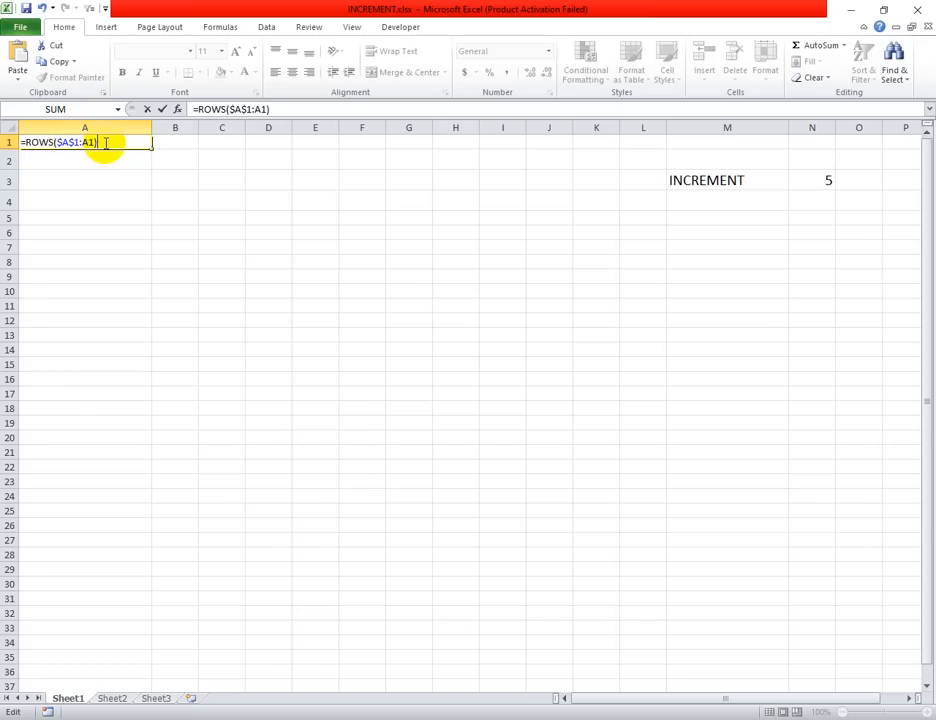
type("-1)")
left_click(27, 144)
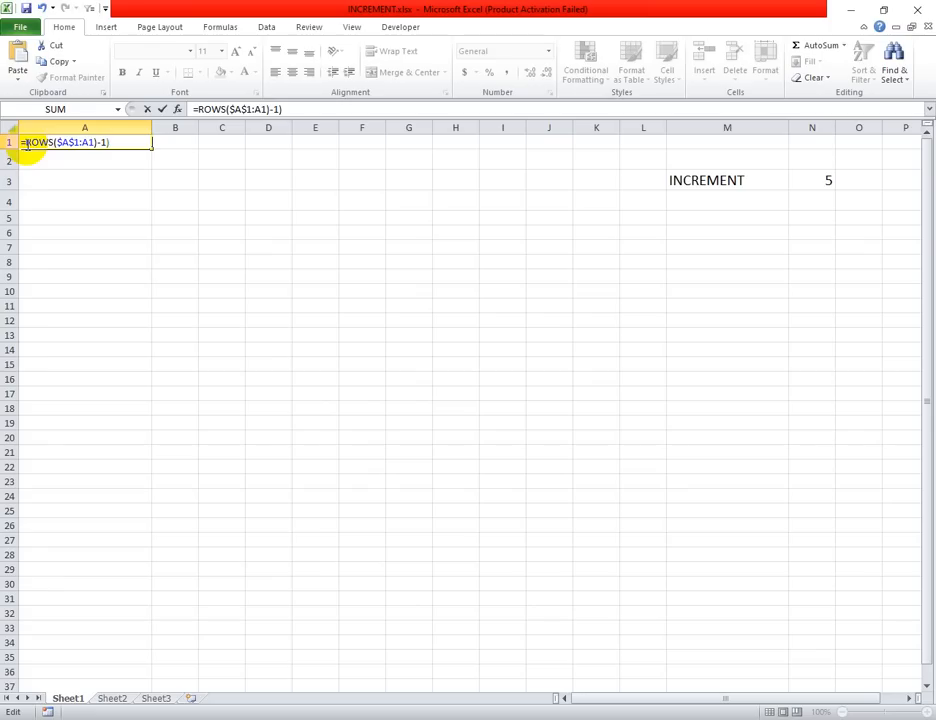
type("(")
key("End")
type(")")
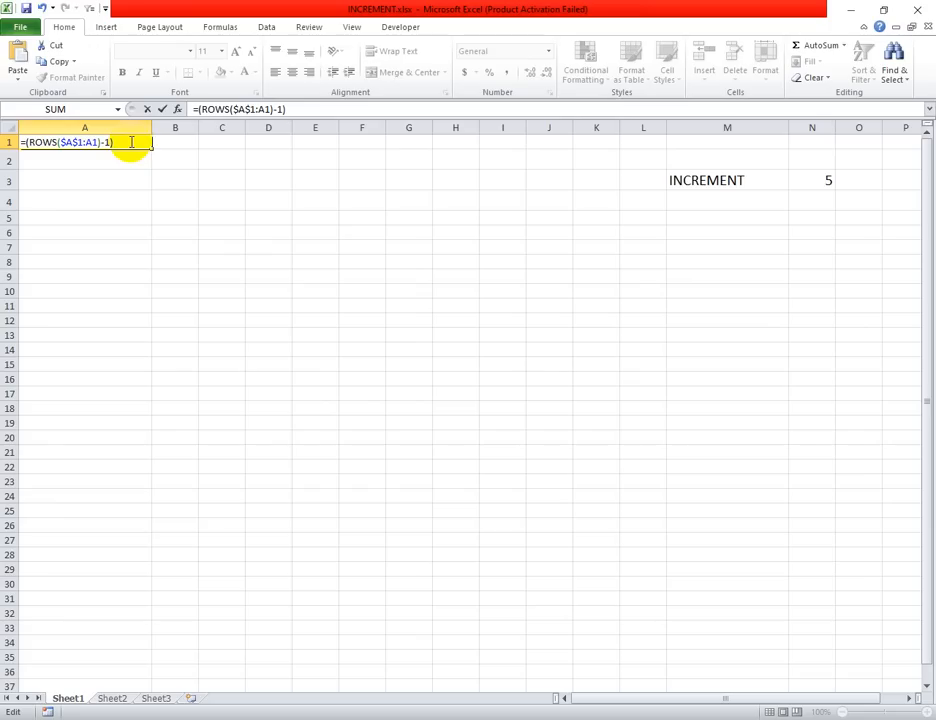
Step: Multiply the bracketed ROWS expression in A1 by the increment cell N3, using the absolute reference $N$3
type("*")
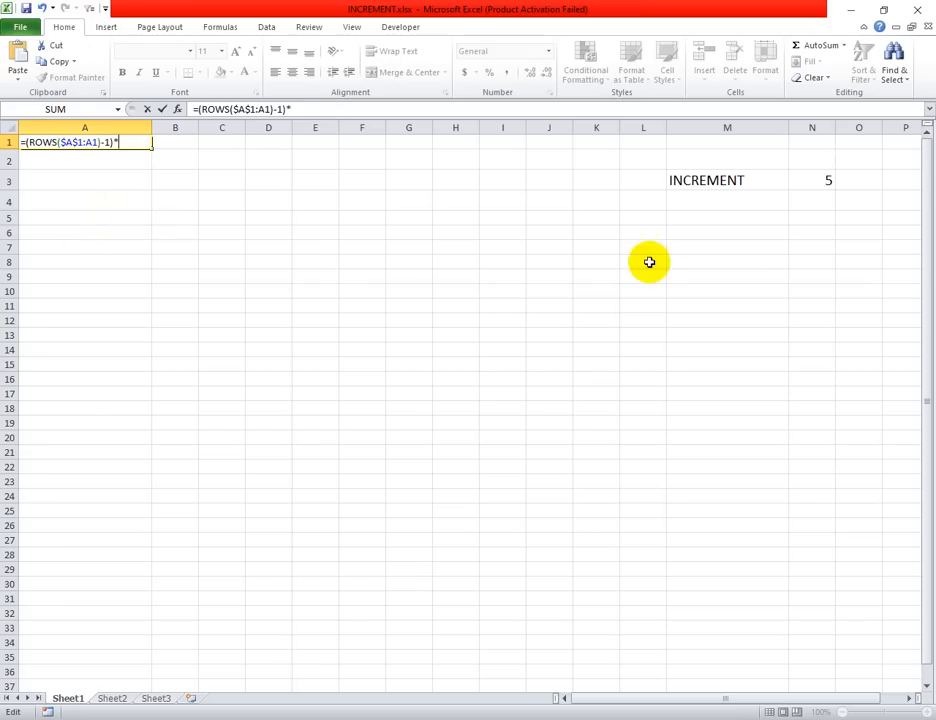
left_click(806, 180)
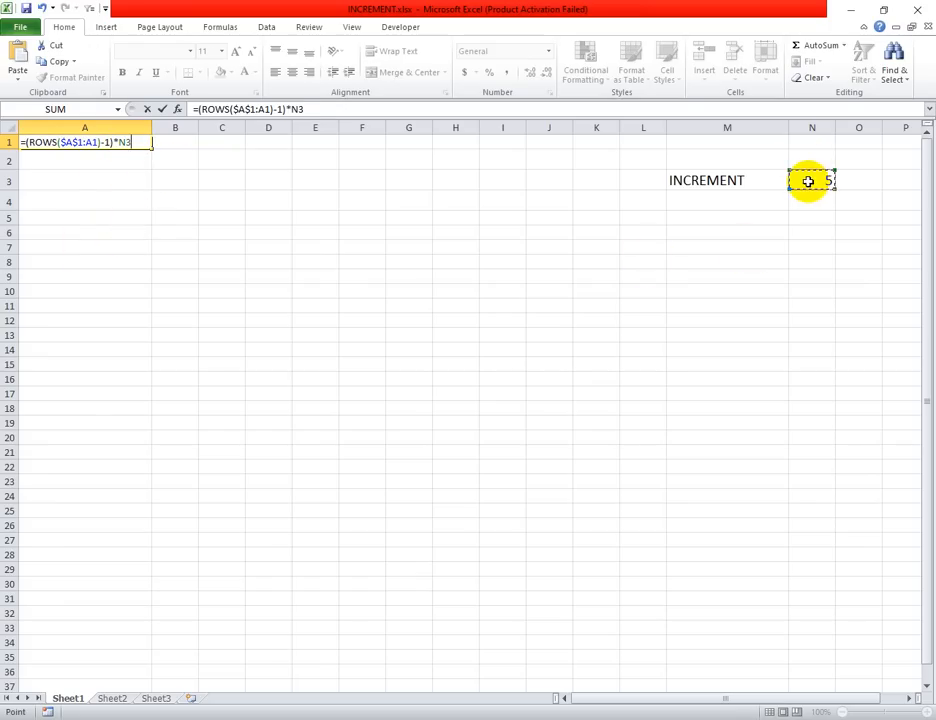
left_click(131, 141)
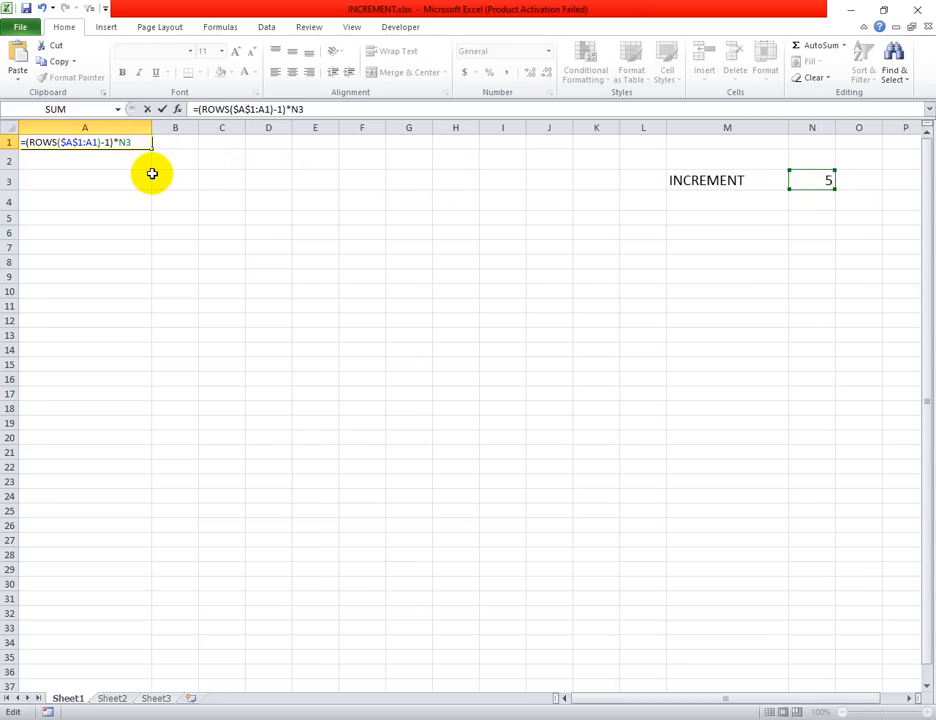
key("F4")
left_click(147, 141)
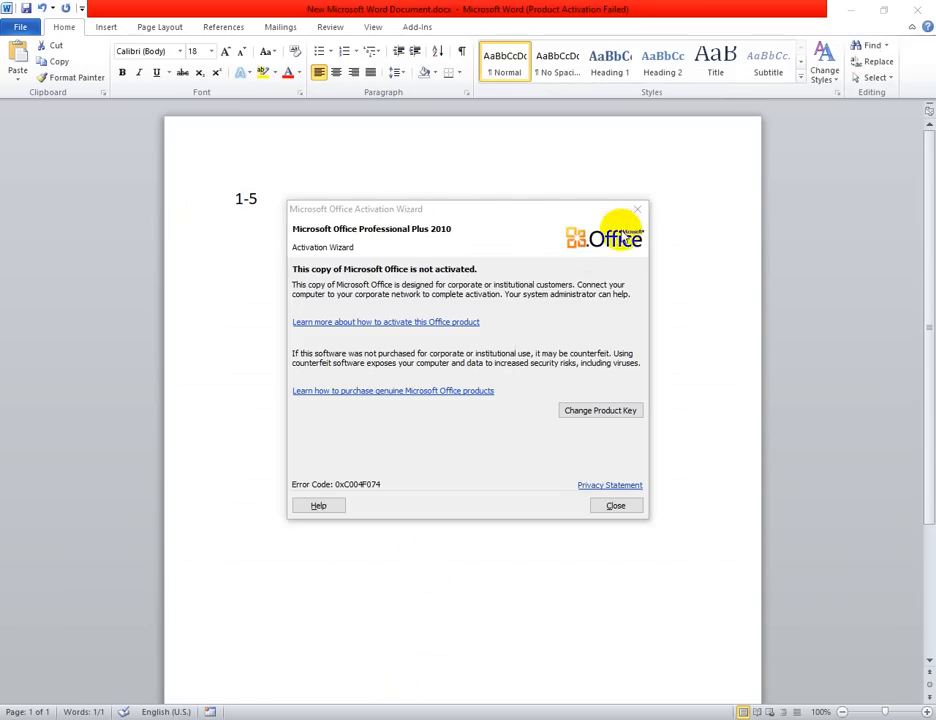
Step: In the Word document, dismiss the activation wizard and examine the parts of the sample range 1-5
left_click(637, 210)
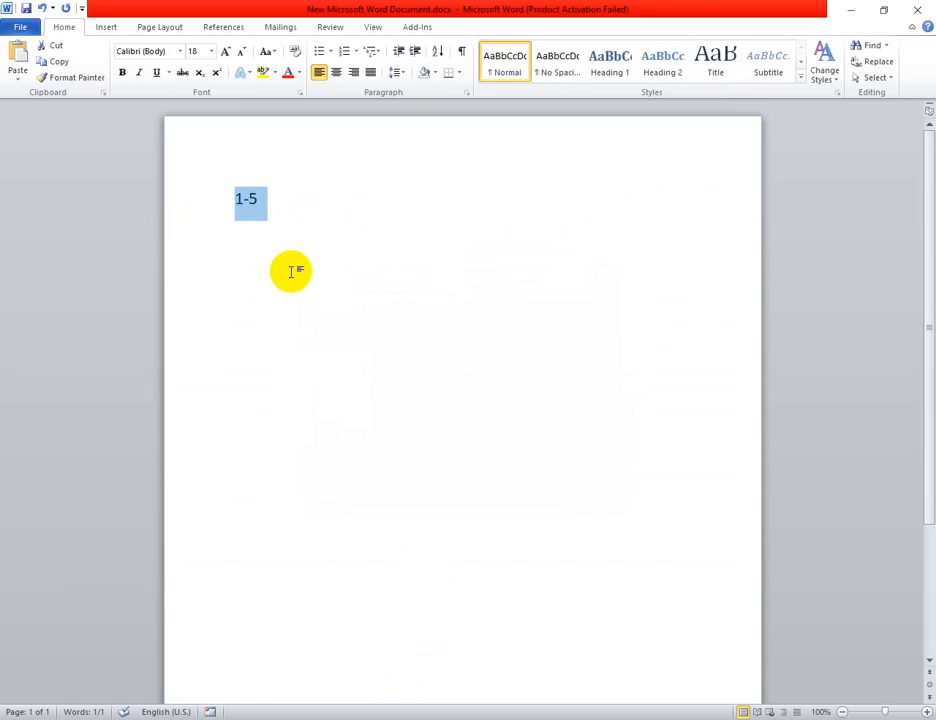
left_click(247, 201)
left_click_drag(248, 206, 244, 202)
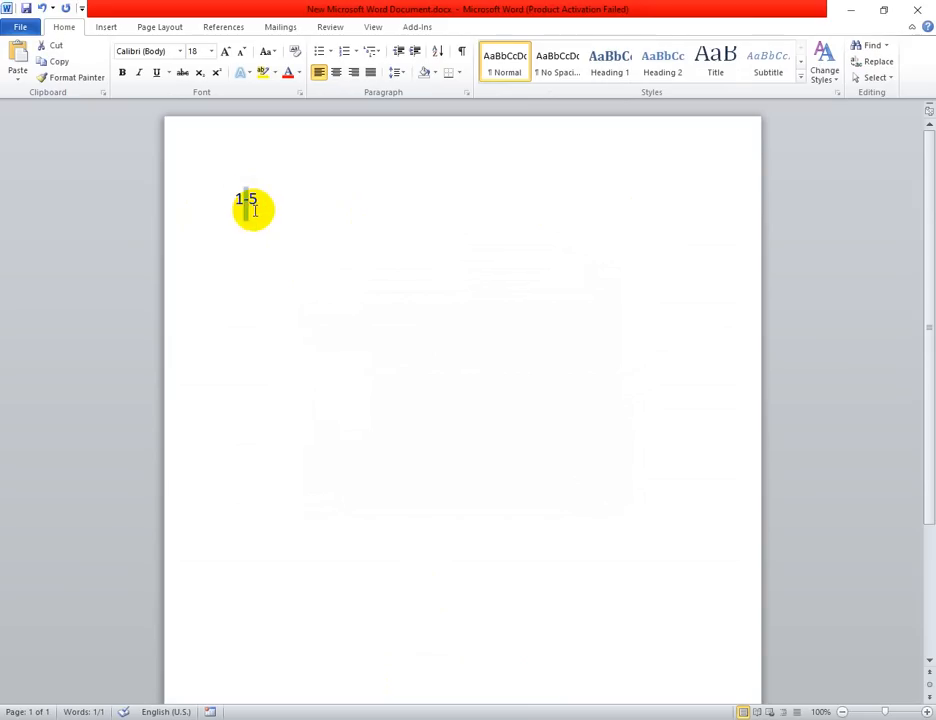
left_click(265, 201)
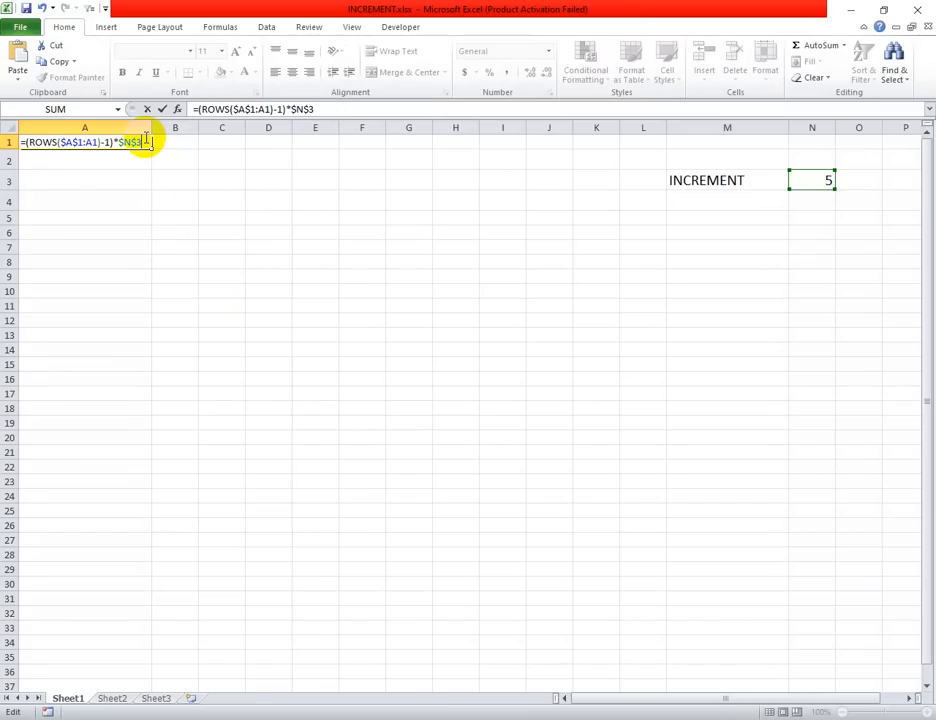
Step: Back in Excel, extend A1's formula with +1&"-" and review the added hyphen and the preceding start-number expression
type("+1")
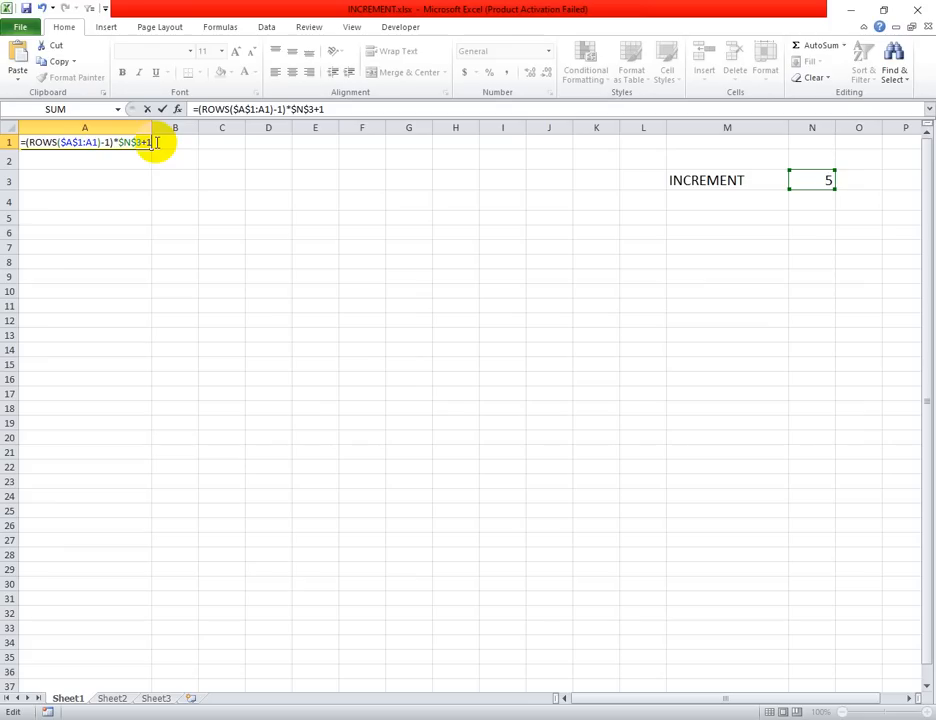
type("&")
type("\"-")
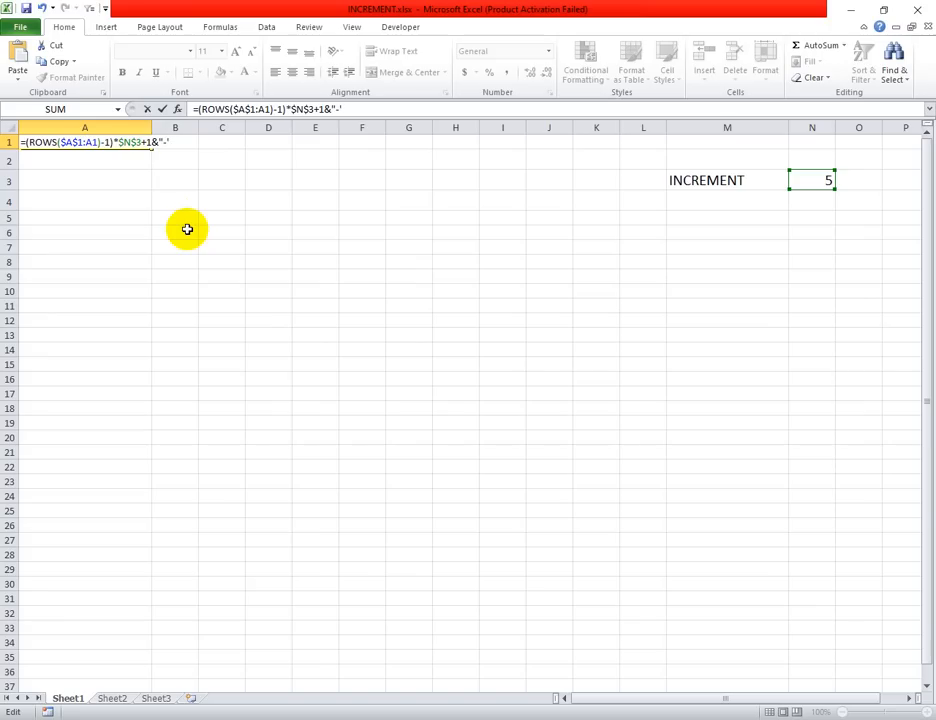
type("\"")
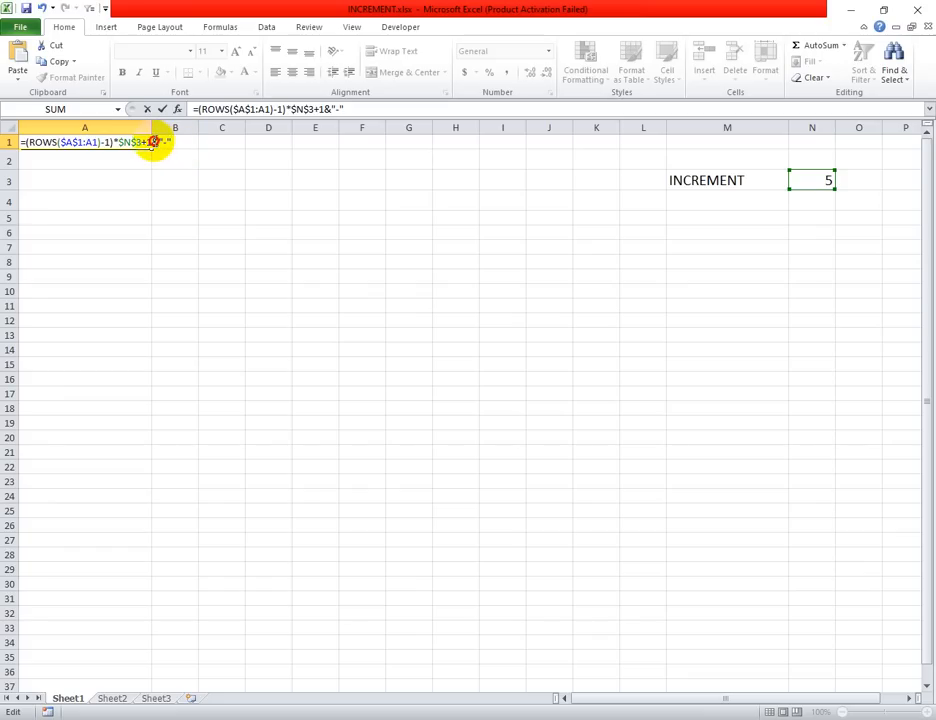
left_click_drag(151, 142, 176, 142)
left_click(176, 142)
left_click_drag(150, 142, 29, 153)
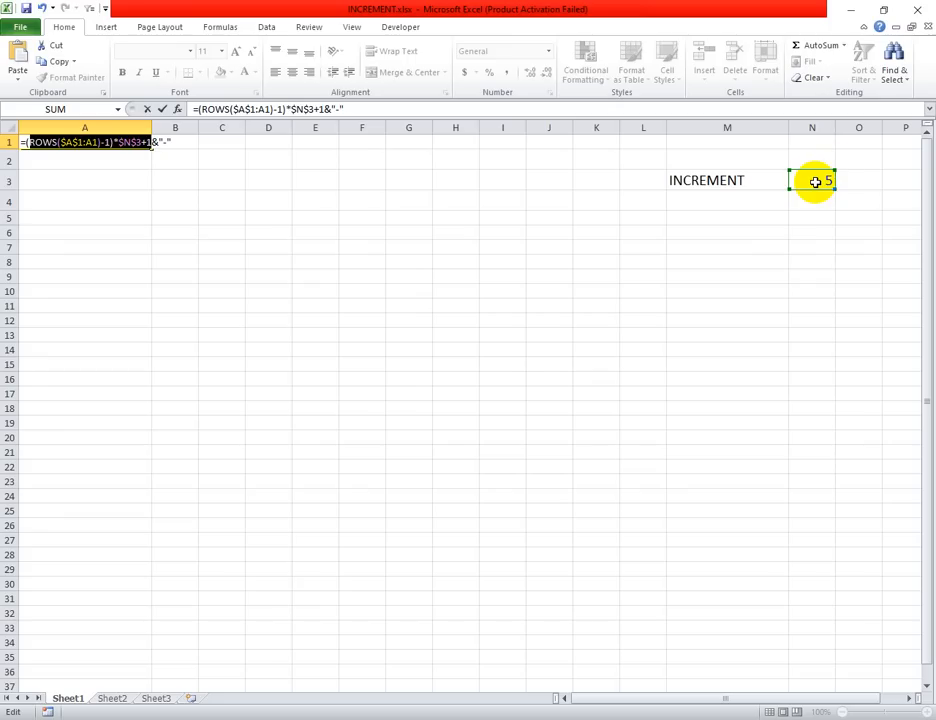
Step: Append &ROWS( after the "-" in A1's formula to start the end-number expression
left_click(185, 140)
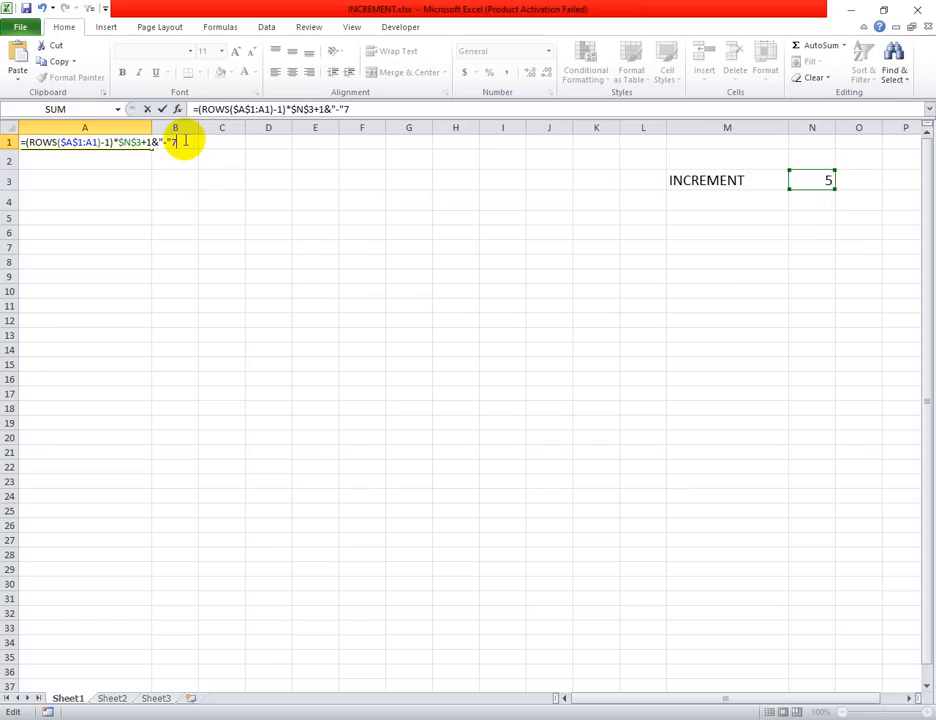
type("7")
key("BackSpace")
type("&ROWS")
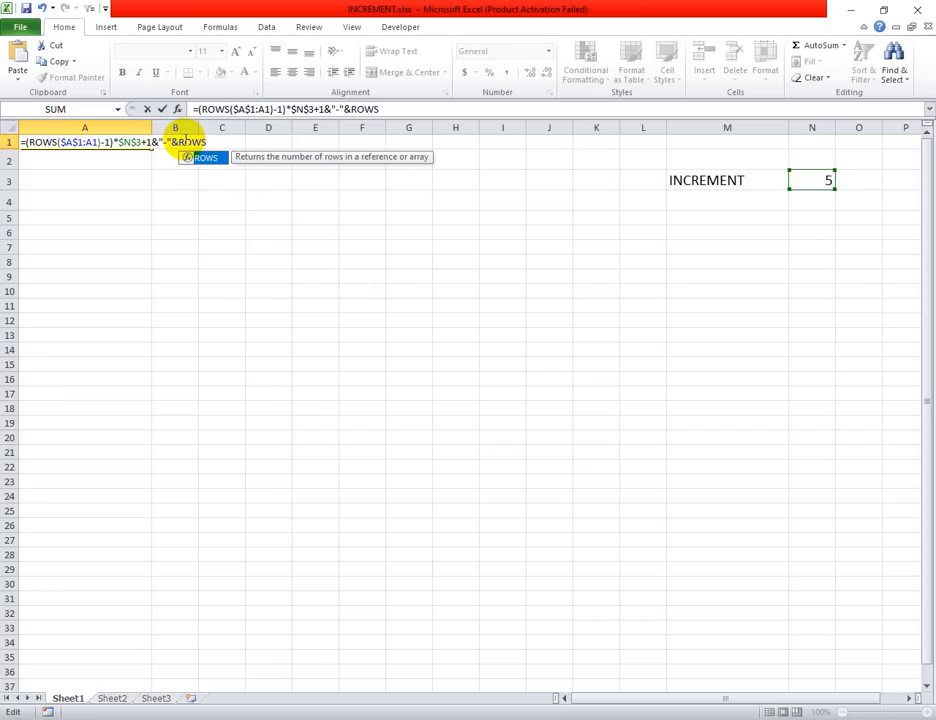
double_click(207, 158)
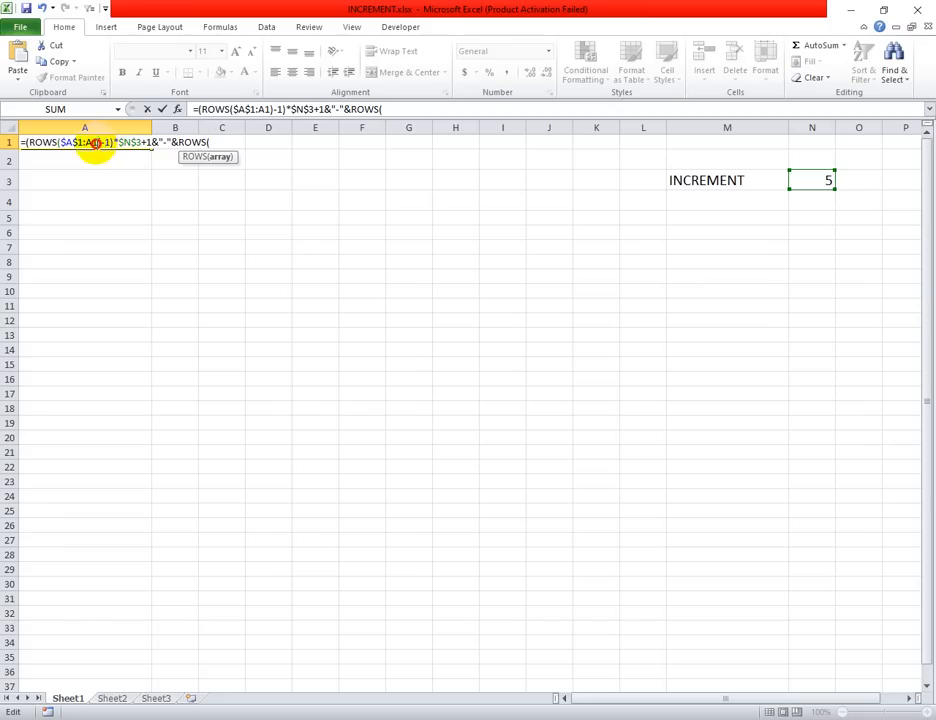
Step: Copy the $A$1:A1 reference from the first ROWS function into the second one in A1's formula and close its parenthesis
left_click_drag(98, 142, 62, 144)
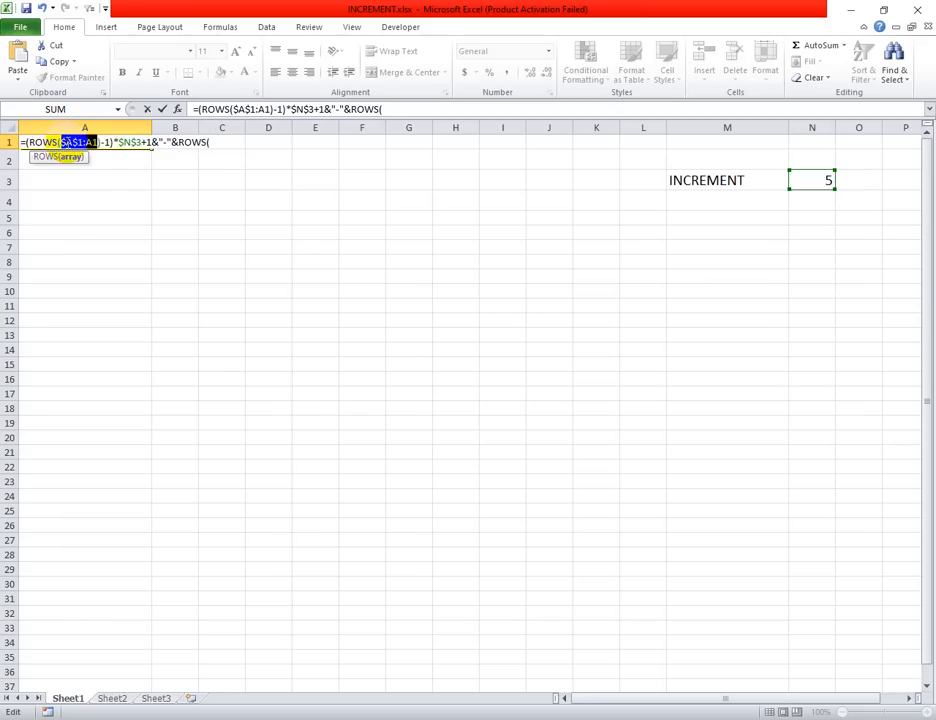
right_click(67, 145)
left_click(101, 168)
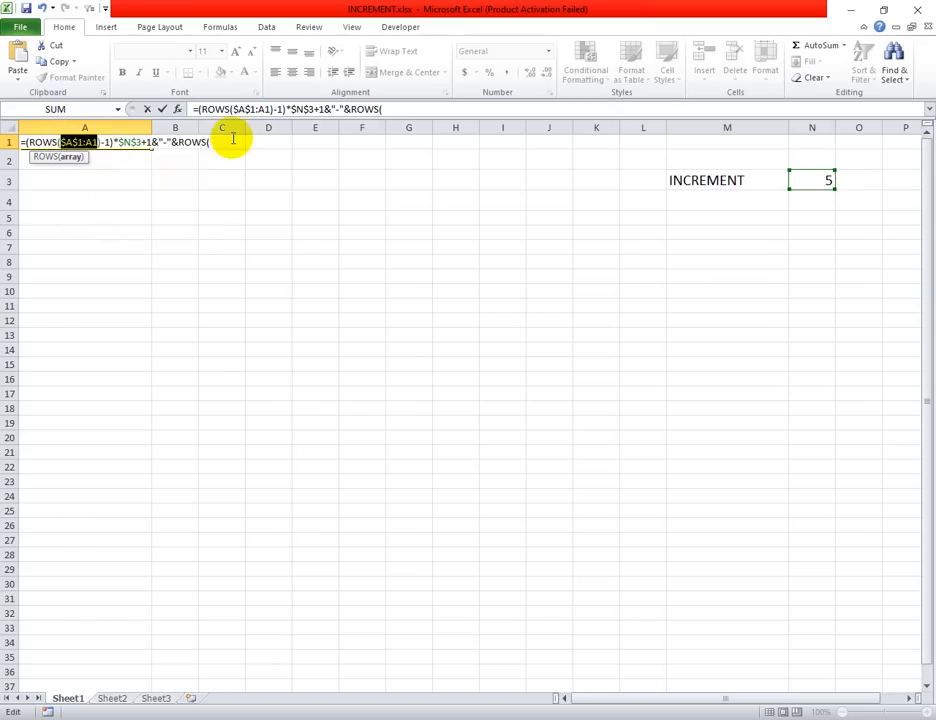
left_click(223, 142)
right_click(226, 144)
left_click(255, 198)
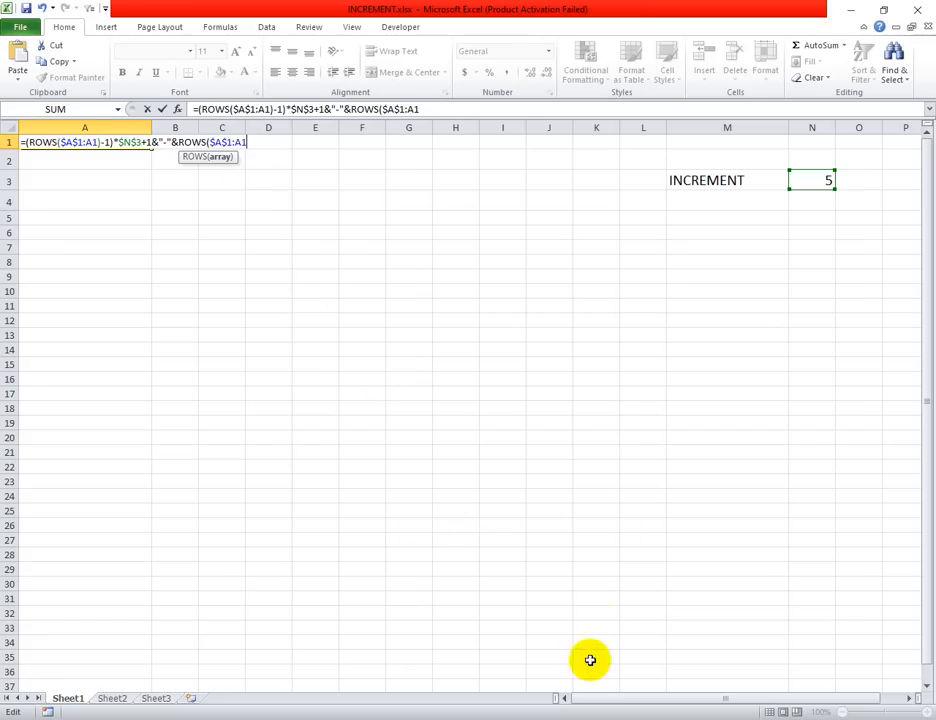
left_click(257, 142)
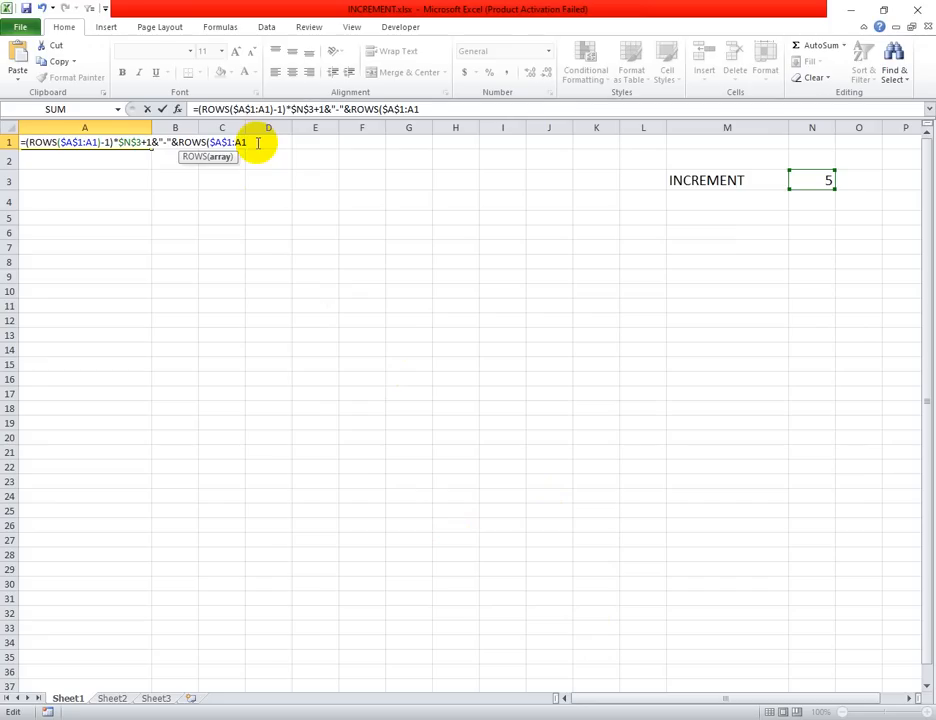
type(")")
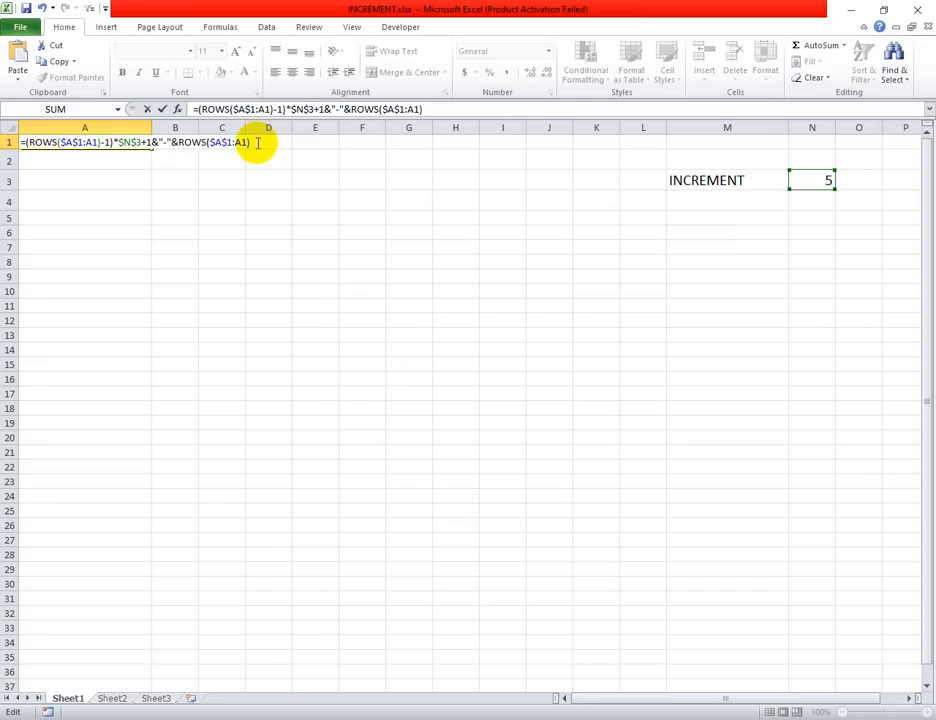
Step: Multiply the second ROWS expression in A1 by increment cell N3, using the absolute reference $N$3
type("\"")
left_click_drag(251, 143, 215, 142)
left_click(268, 142)
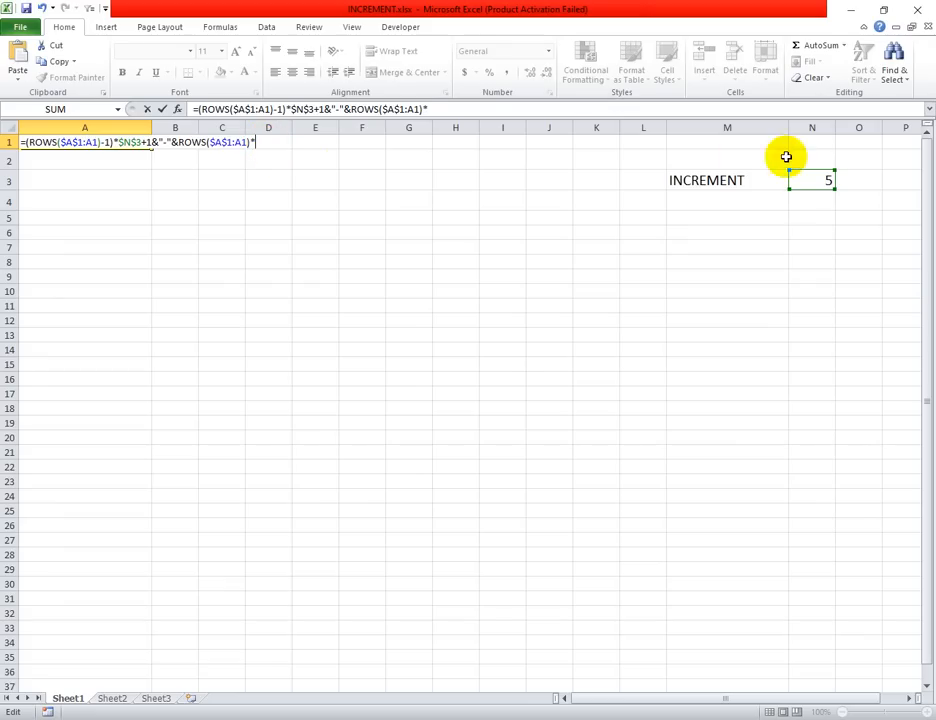
left_click(804, 181)
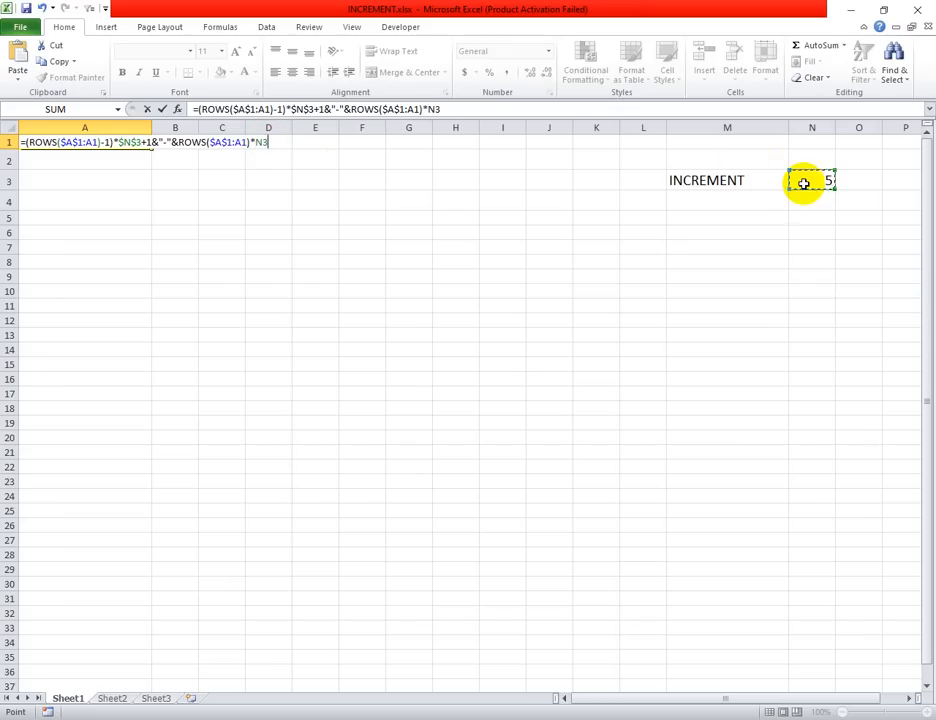
left_click(263, 143)
double_click(262, 143)
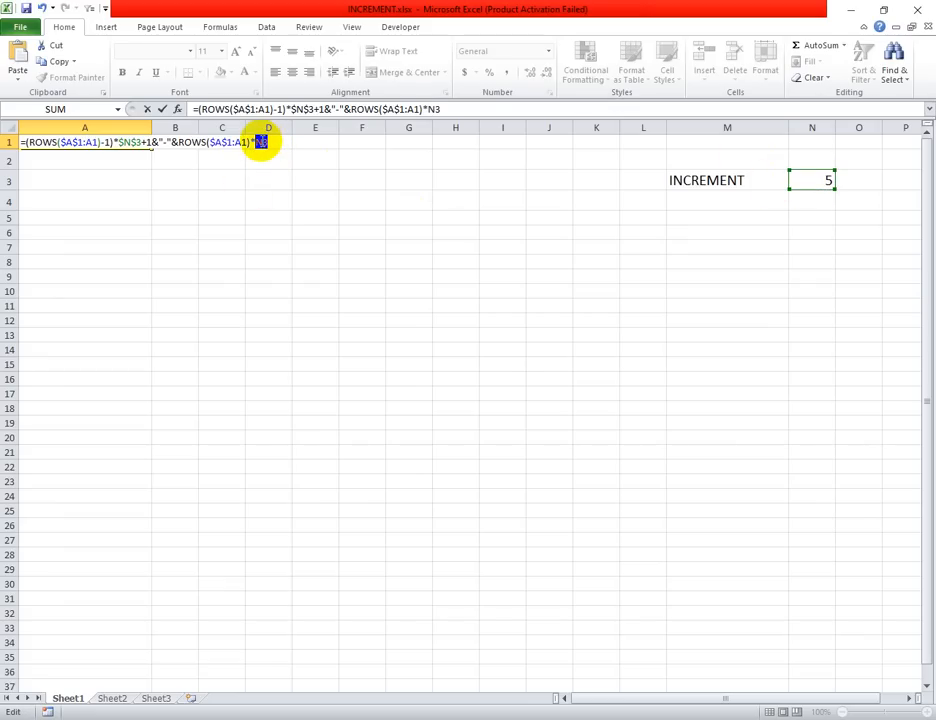
key("F4")
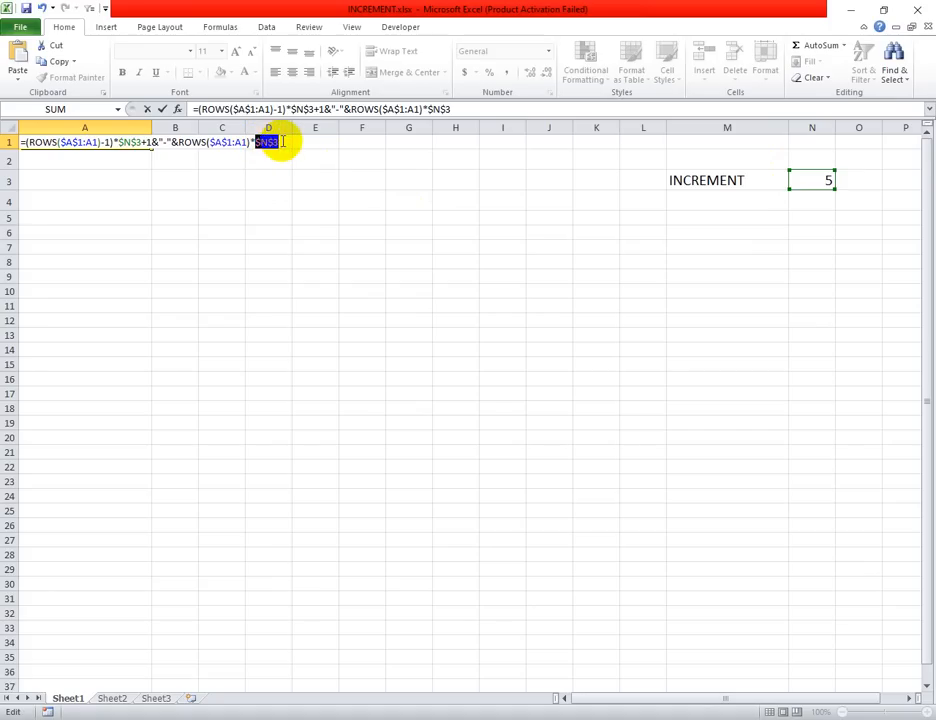
left_click(272, 143)
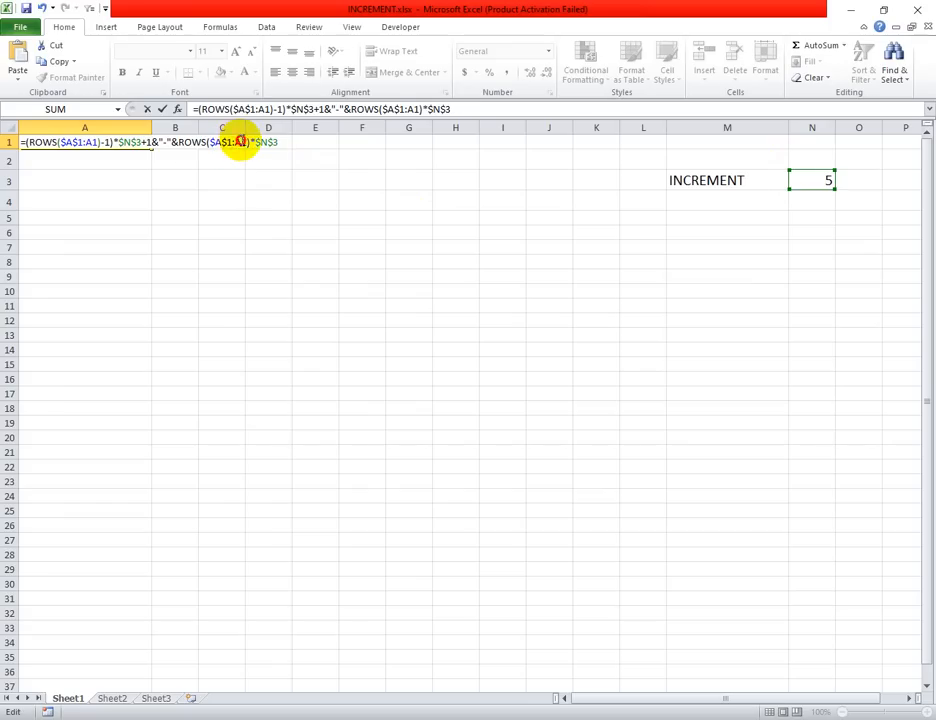
Step: Examine the parts of A1's formula: the ROWS references, the "-" separator and the ampersand joining the end-number expression
left_click(241, 142)
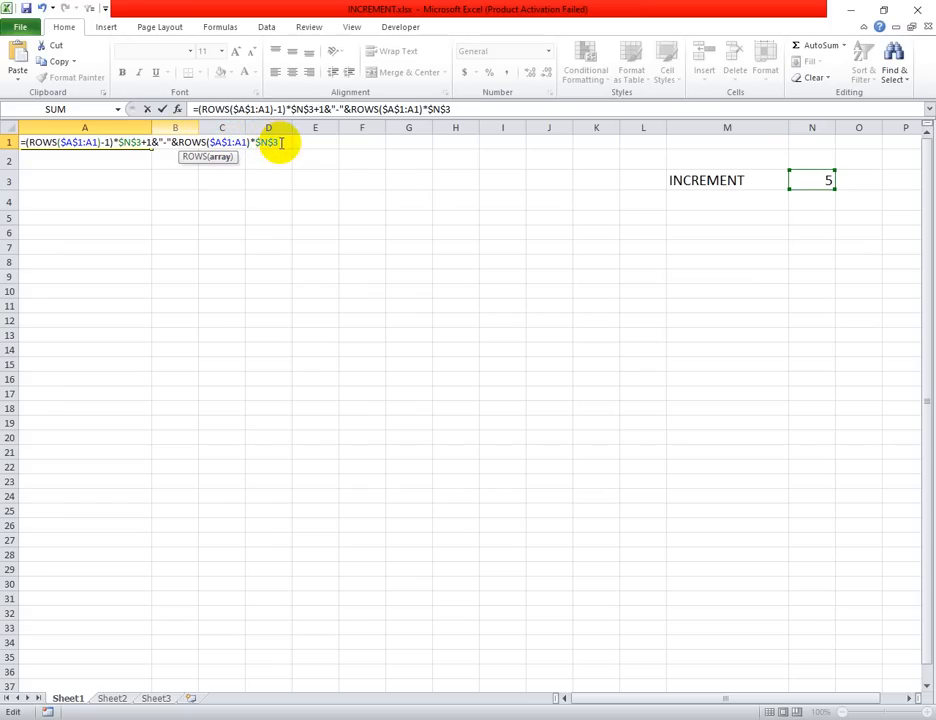
left_click(281, 142)
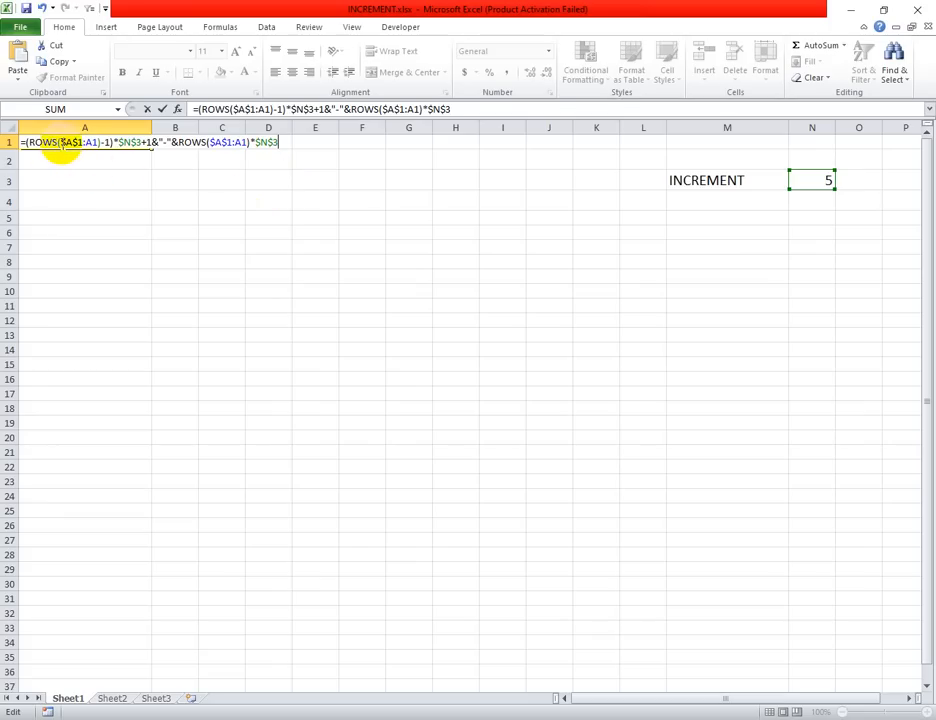
left_click(100, 142)
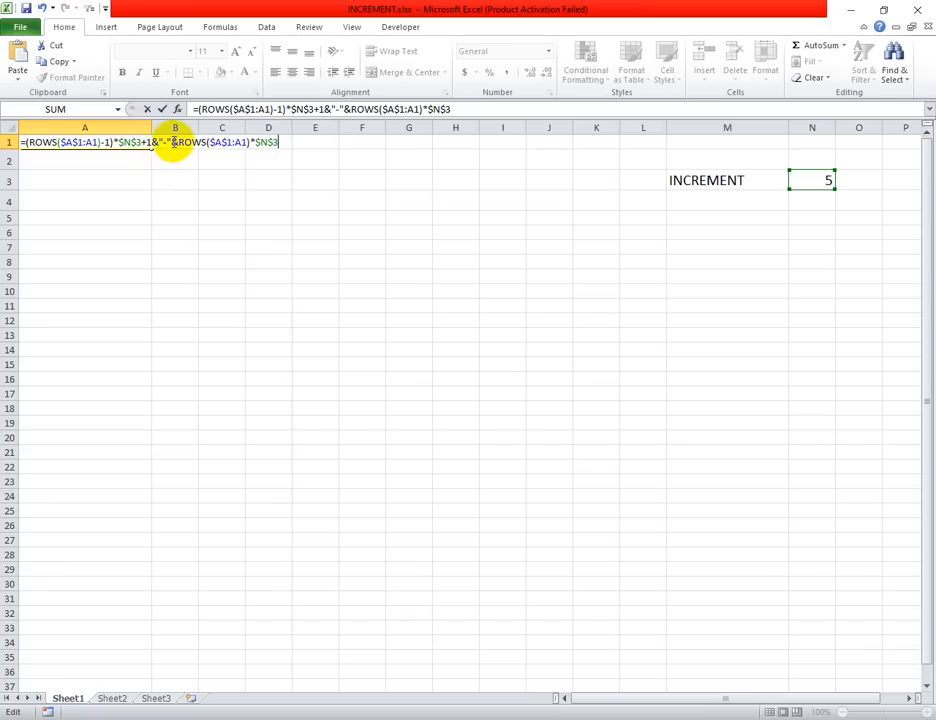
left_click_drag(173, 142, 163, 143)
left_click(175, 142)
left_click_drag(171, 142, 178, 142)
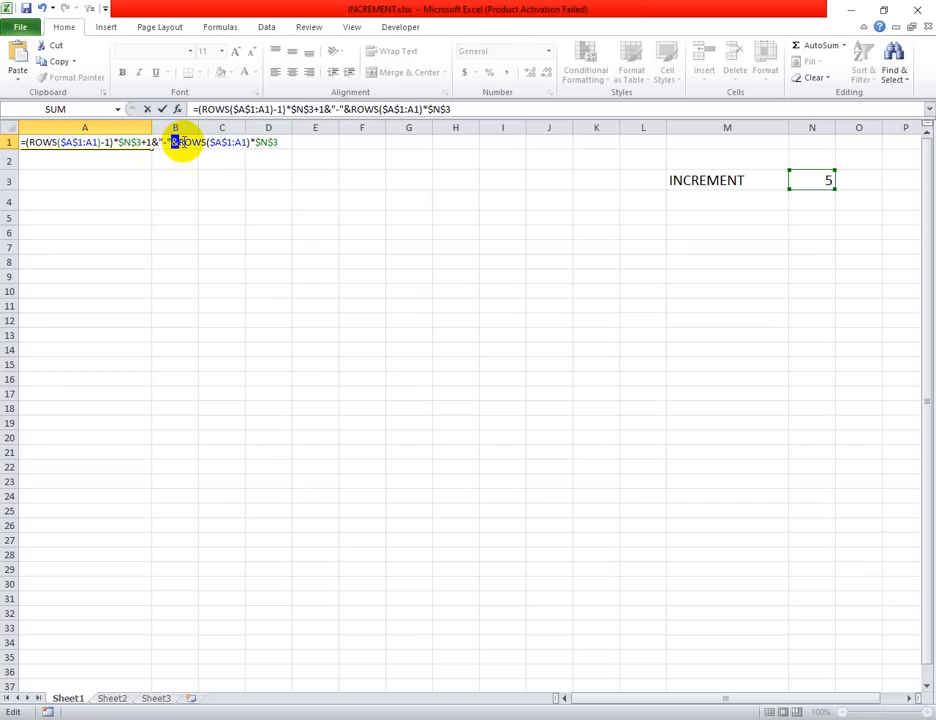
left_click(182, 142)
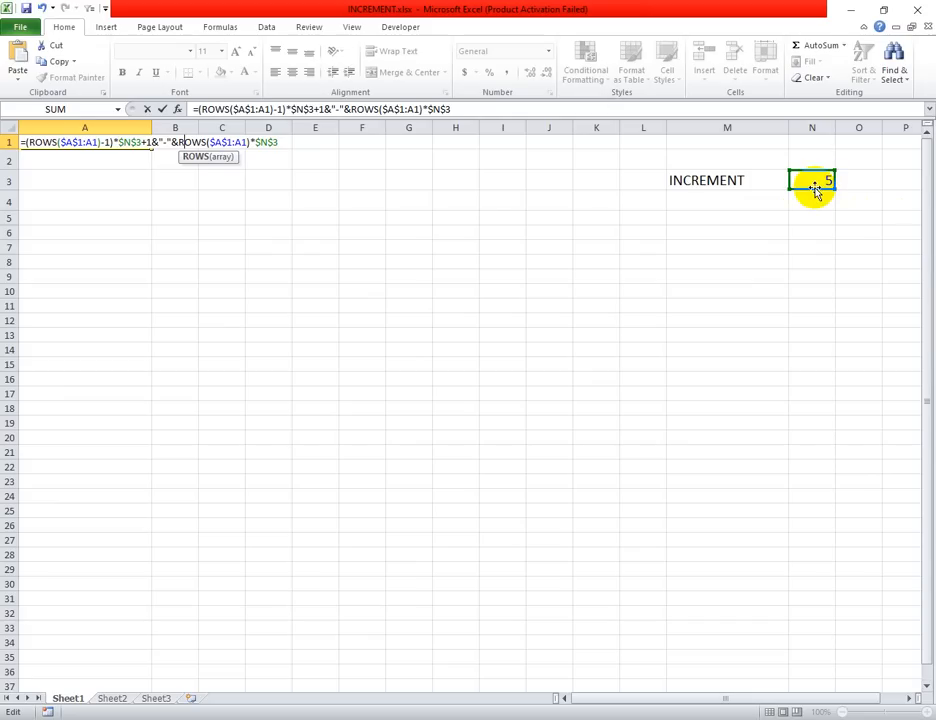
Step: Enter the completed formula in A1 and fill it down through A7
left_click(281, 141)
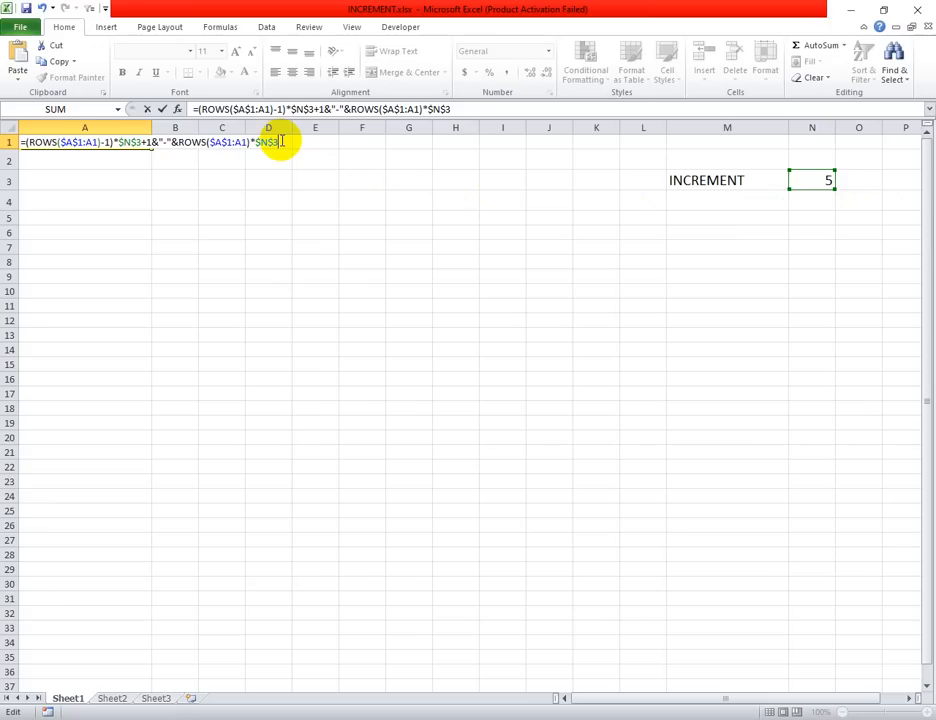
key("Return")
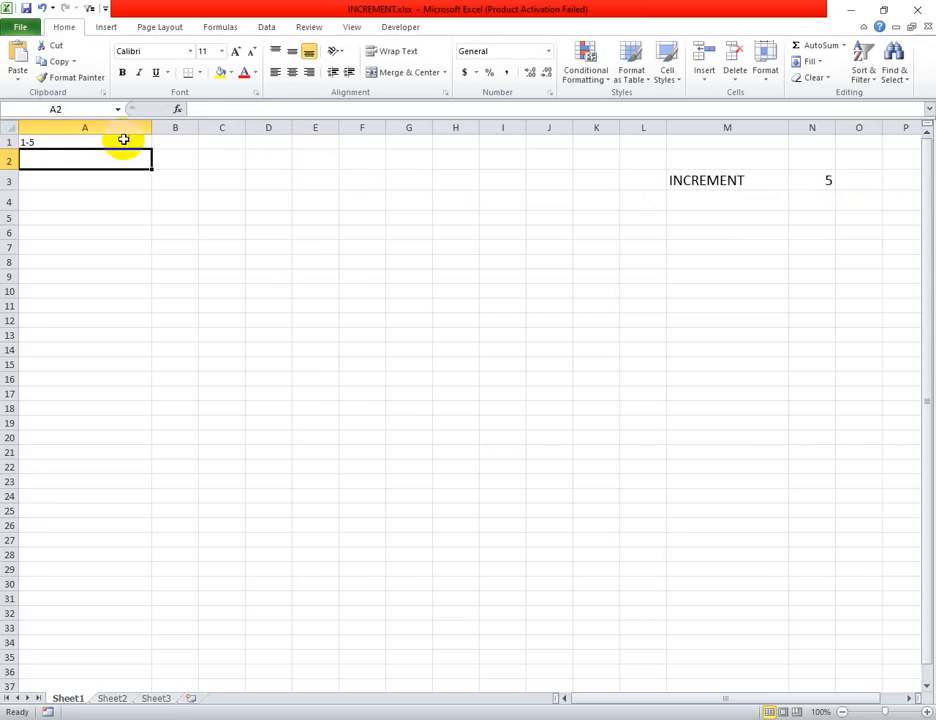
left_click(135, 141)
left_click_drag(152, 142, 155, 253)
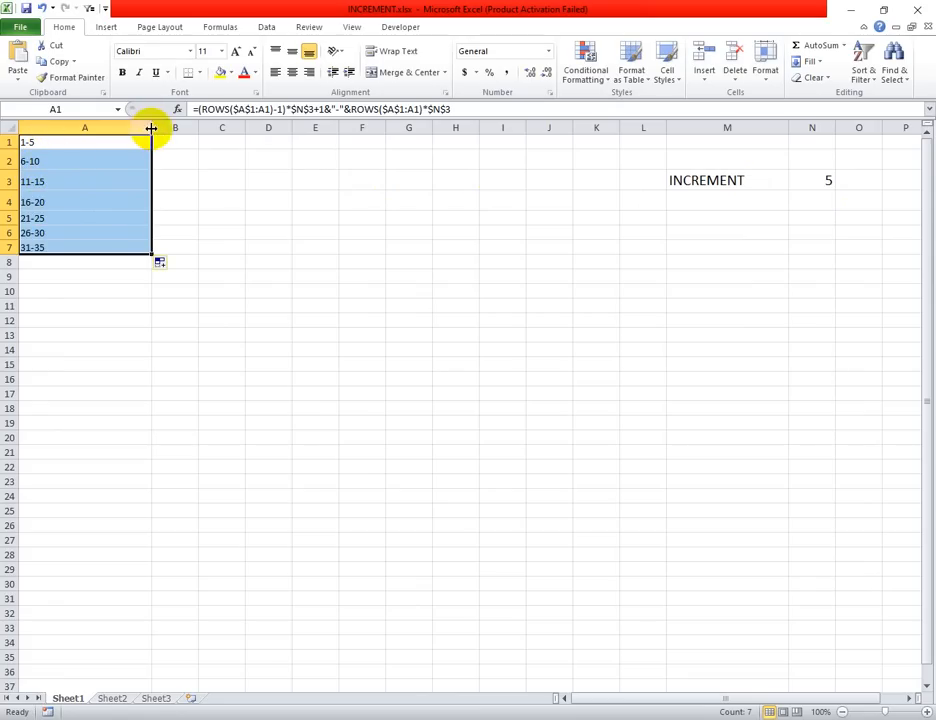
Step: Widen column A and set the font size of A1:A7 to 16
left_click_drag(151, 128, 183, 128)
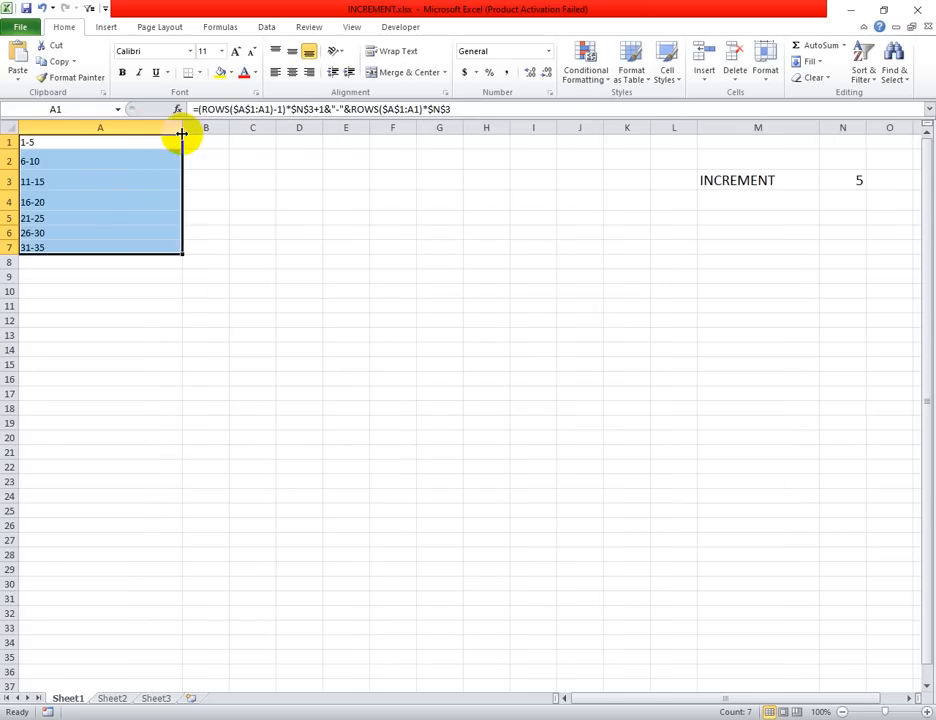
left_click(221, 50)
left_click(204, 140)
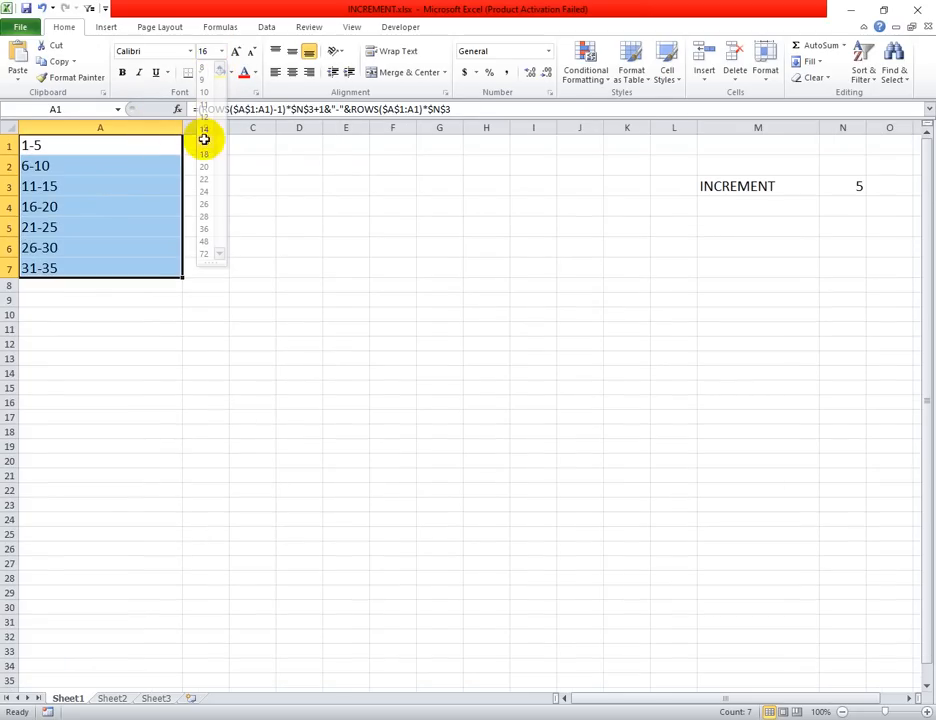
Step: Reopen A1's formula and examine its start-number expression, hyphen separator and second ROWS expression, leaving the formula as it is
left_click(106, 150)
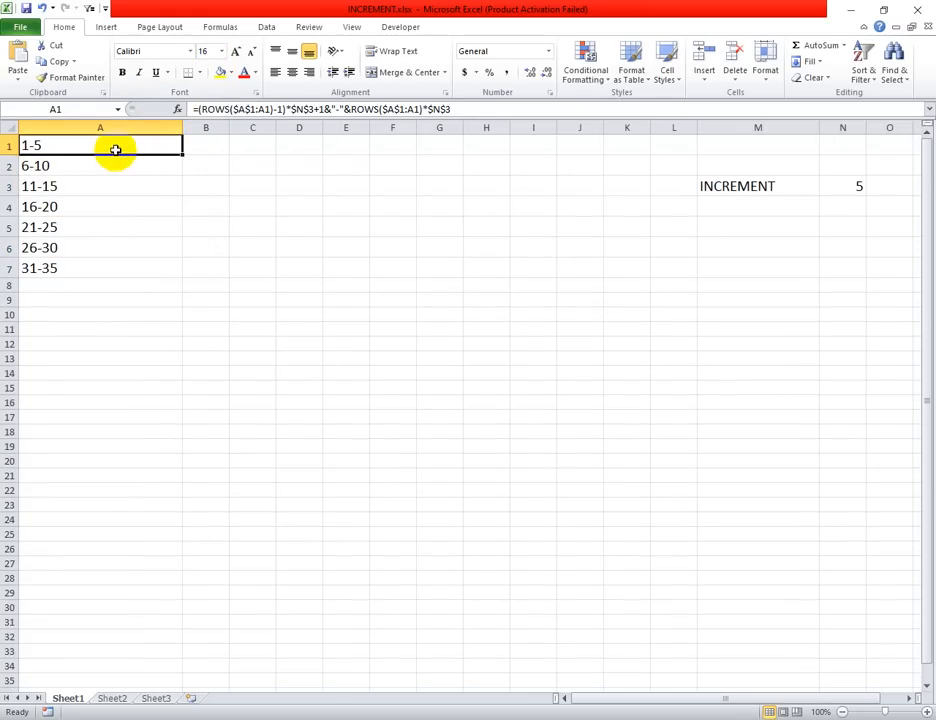
double_click(74, 148)
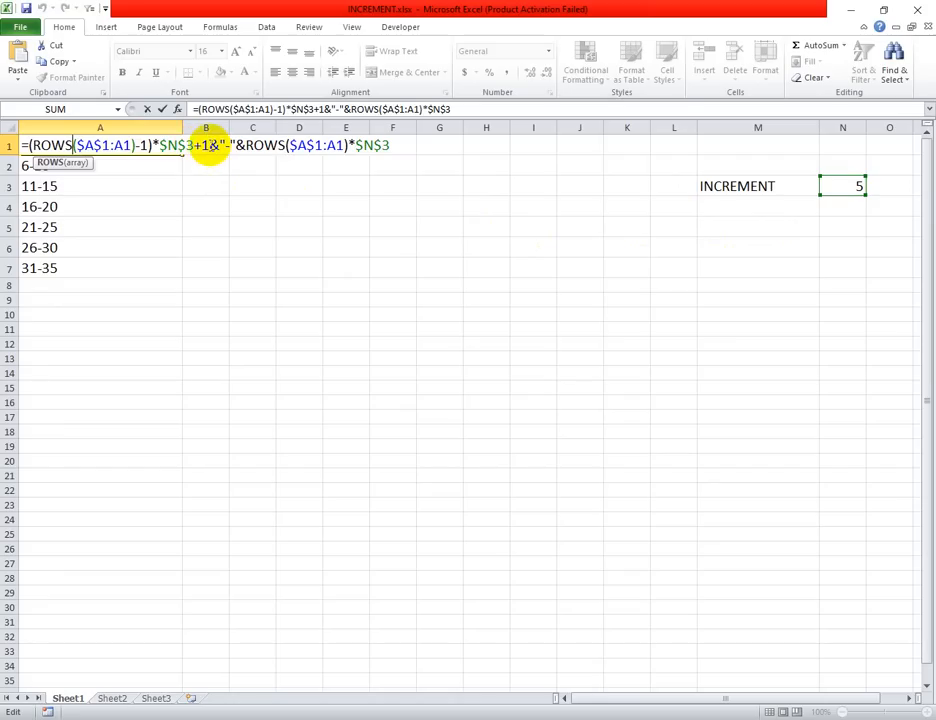
left_click(209, 146)
left_click_drag(209, 146, 22, 145)
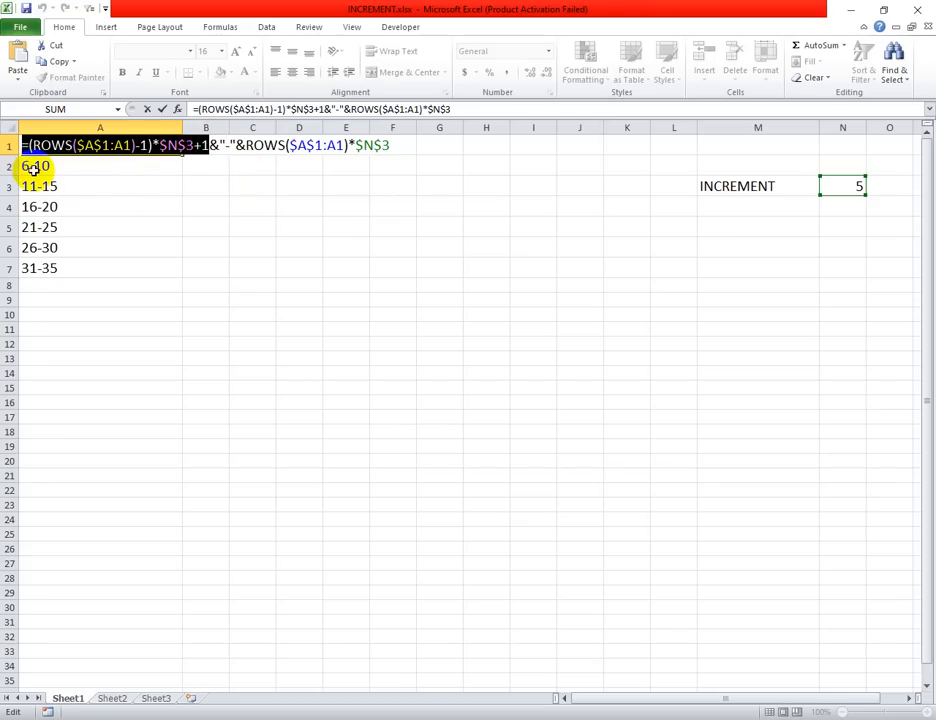
left_click(234, 143)
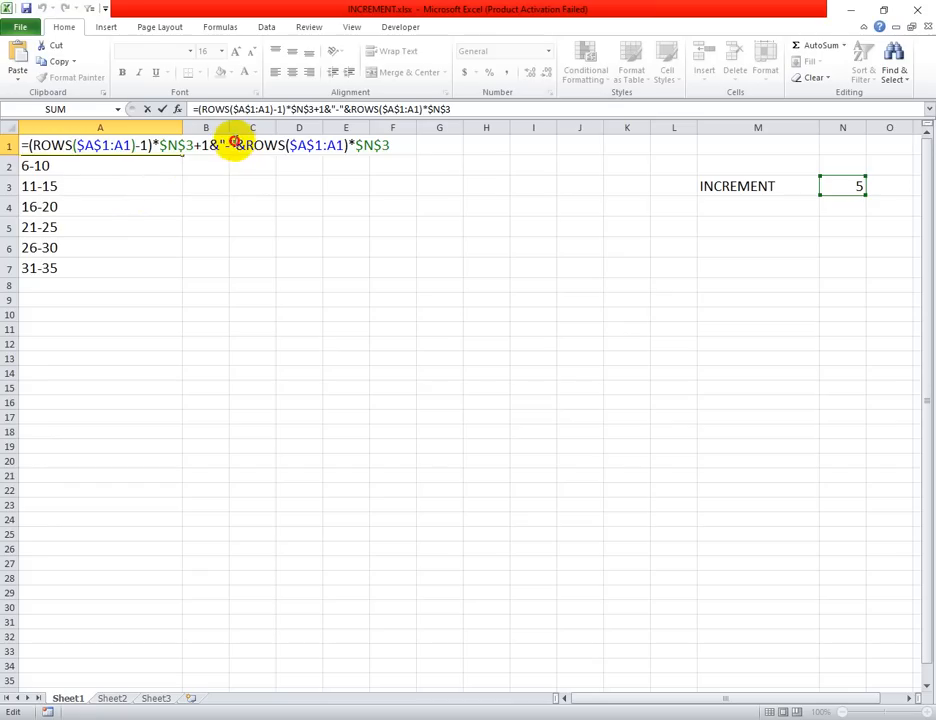
left_click_drag(234, 143, 210, 146)
left_click_drag(254, 148, 330, 148)
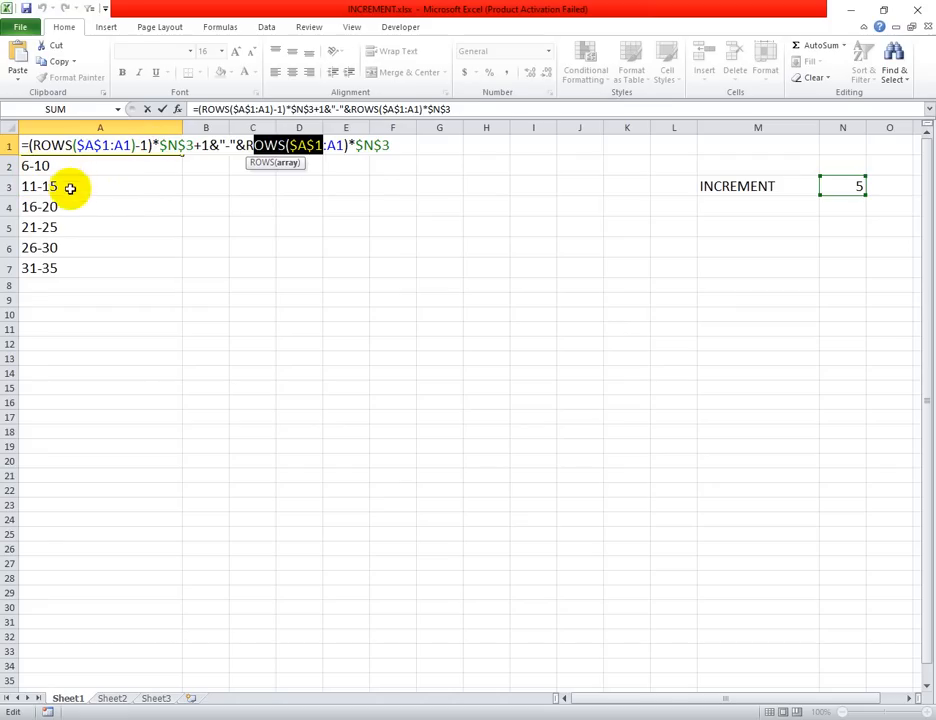
left_click(393, 146)
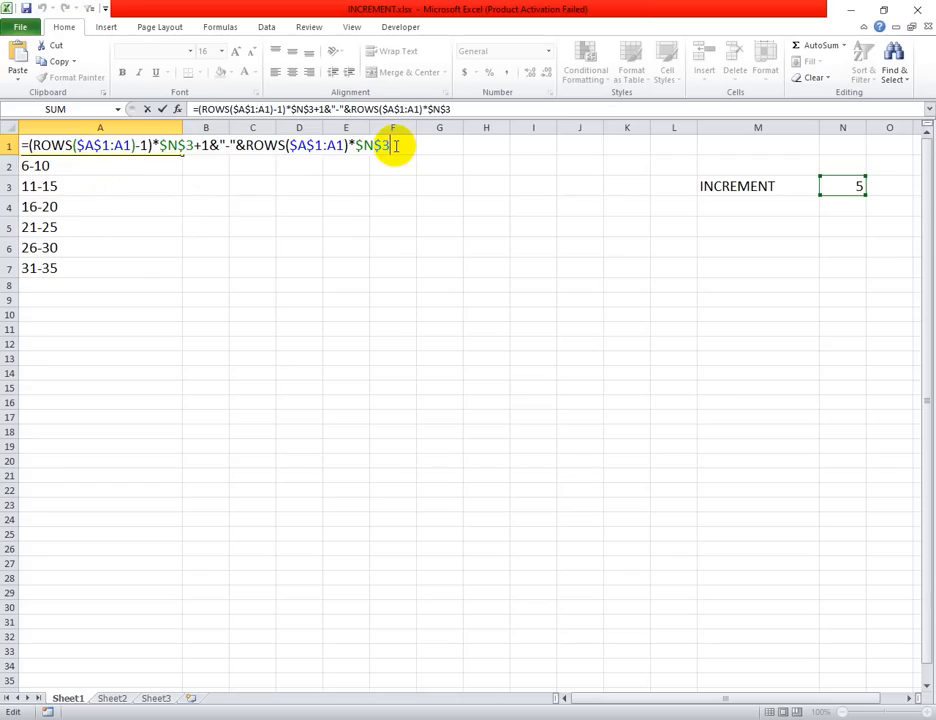
key("Return")
Step: Fill A1's formula down through A7 again, repeating the fill with the automatic fill-down
left_click(172, 146)
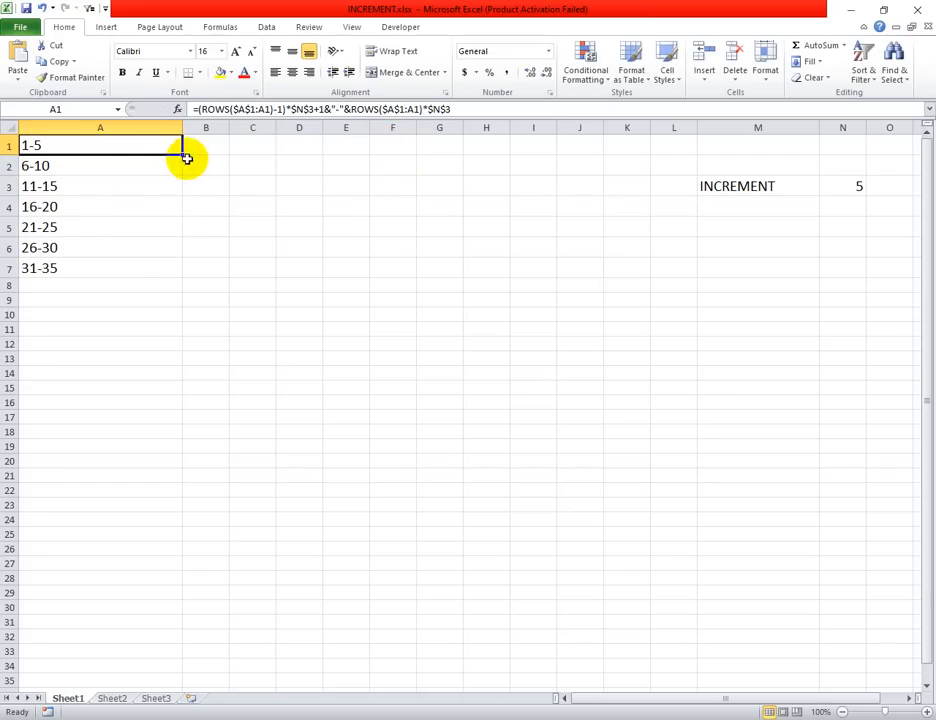
left_click_drag(181, 153, 184, 273)
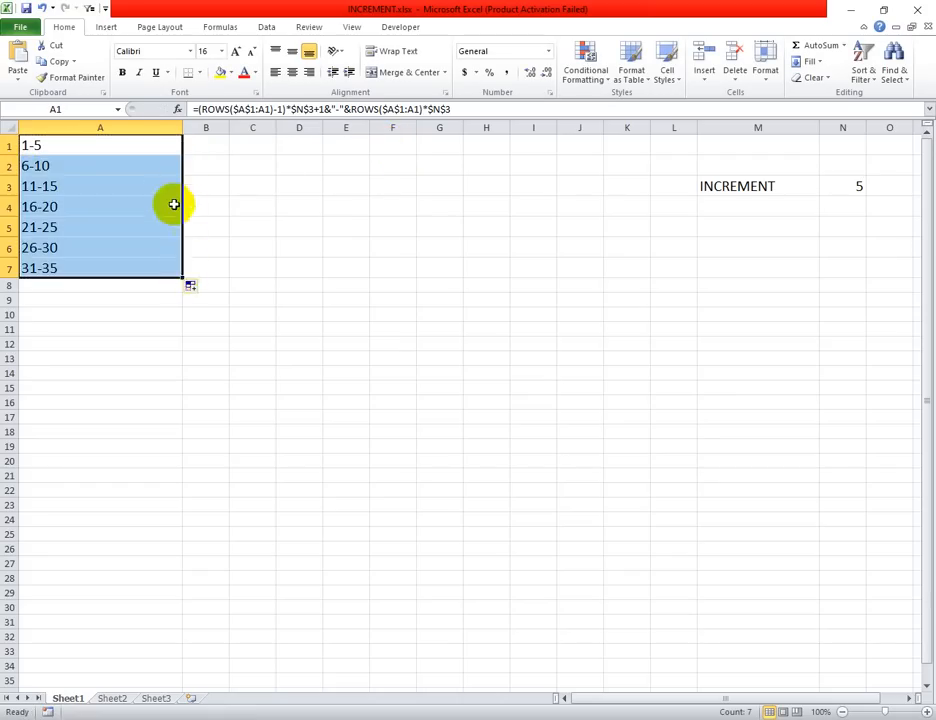
left_click(167, 150)
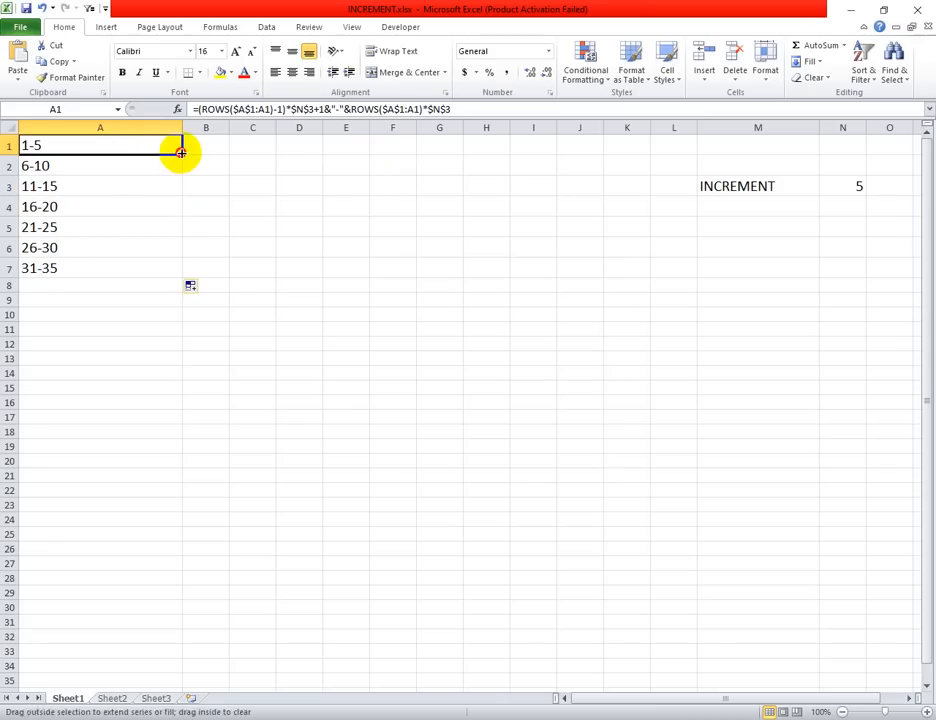
double_click(181, 153)
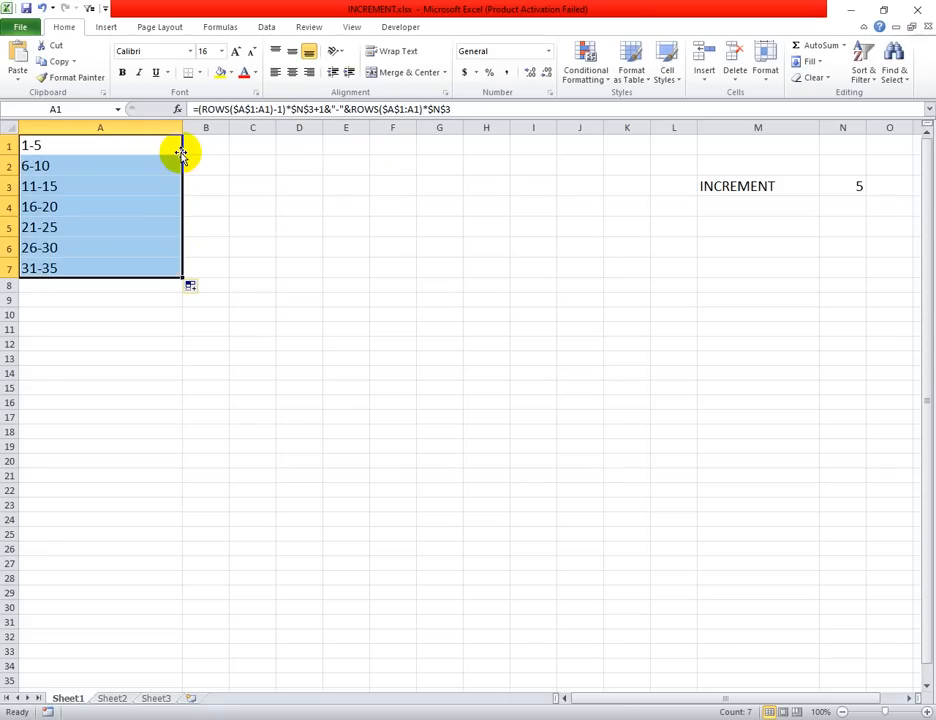